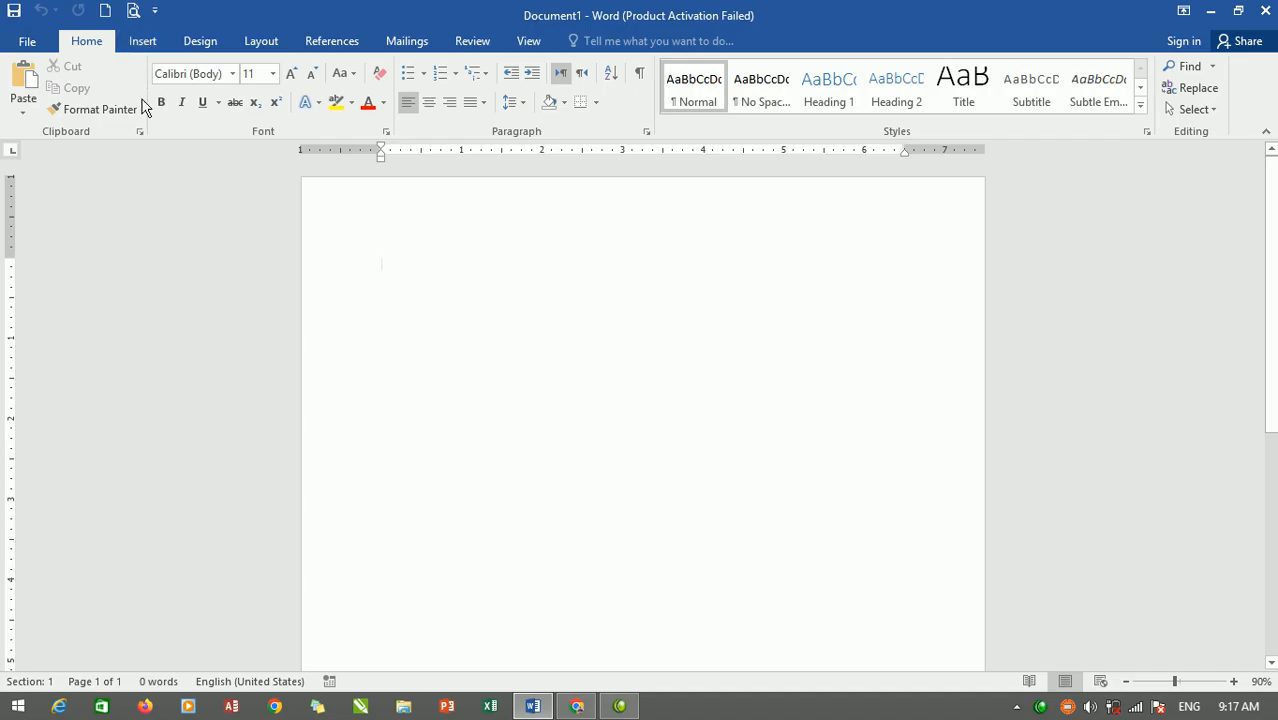
Draw a rectangle shape starting at the page's top-left corner.
click(144, 49)
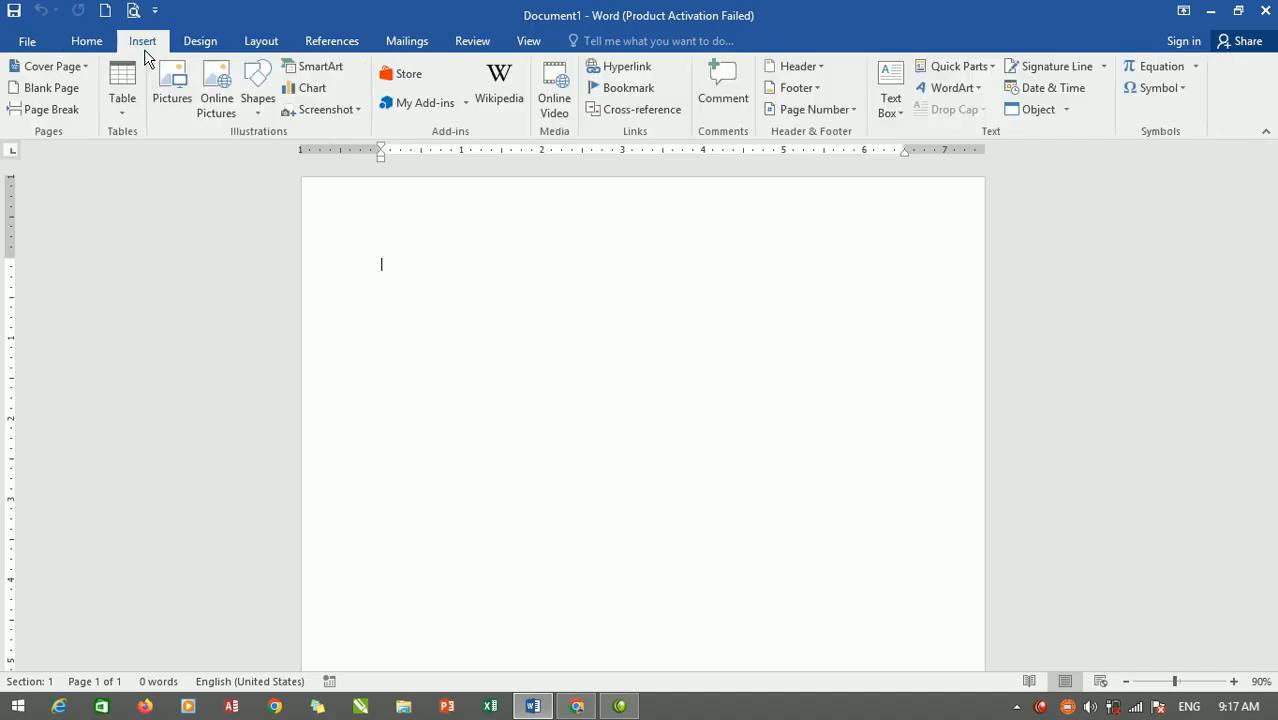
click(262, 112)
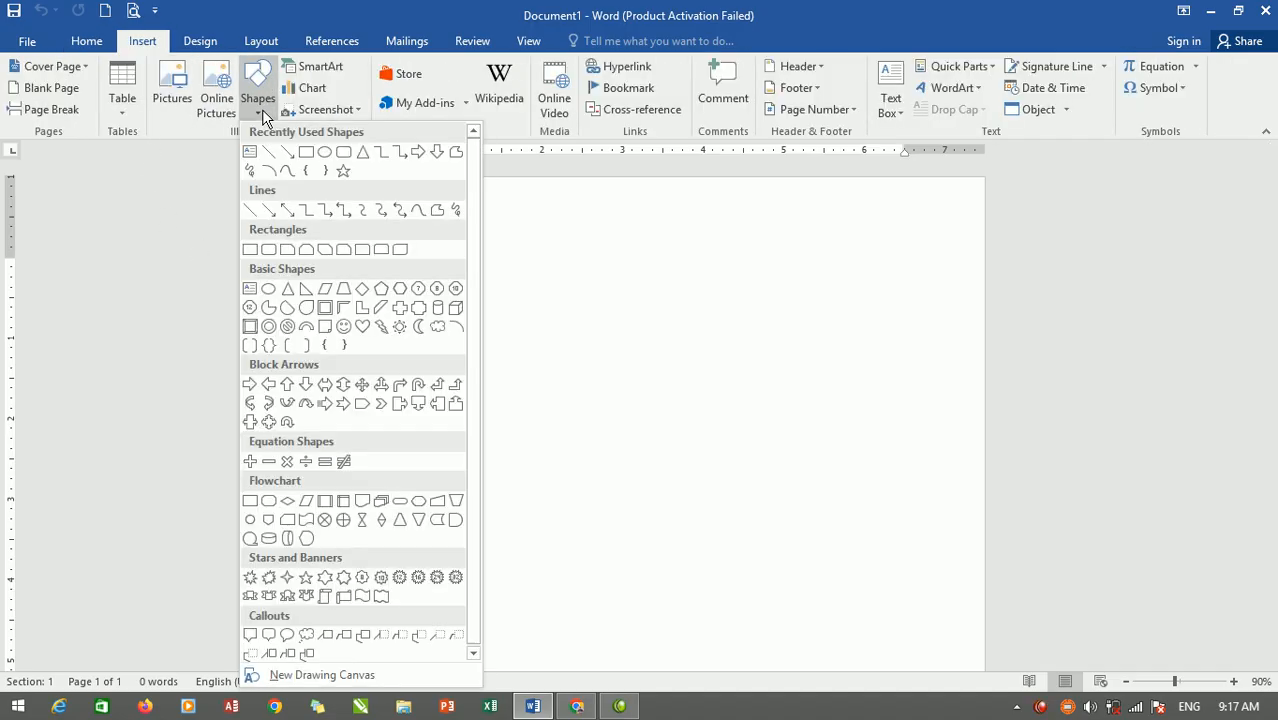
click(306, 151)
mouse_move(300, 178)
mouse_down()
mouse_move(365, 513)
mouse_move(420, 688)
mouse_move(489, 686)
mouse_up()
Stretch the rectangle to the page bottom (10.9") and widen it to 3.21 inches.
scroll(426, 463, down, 3)
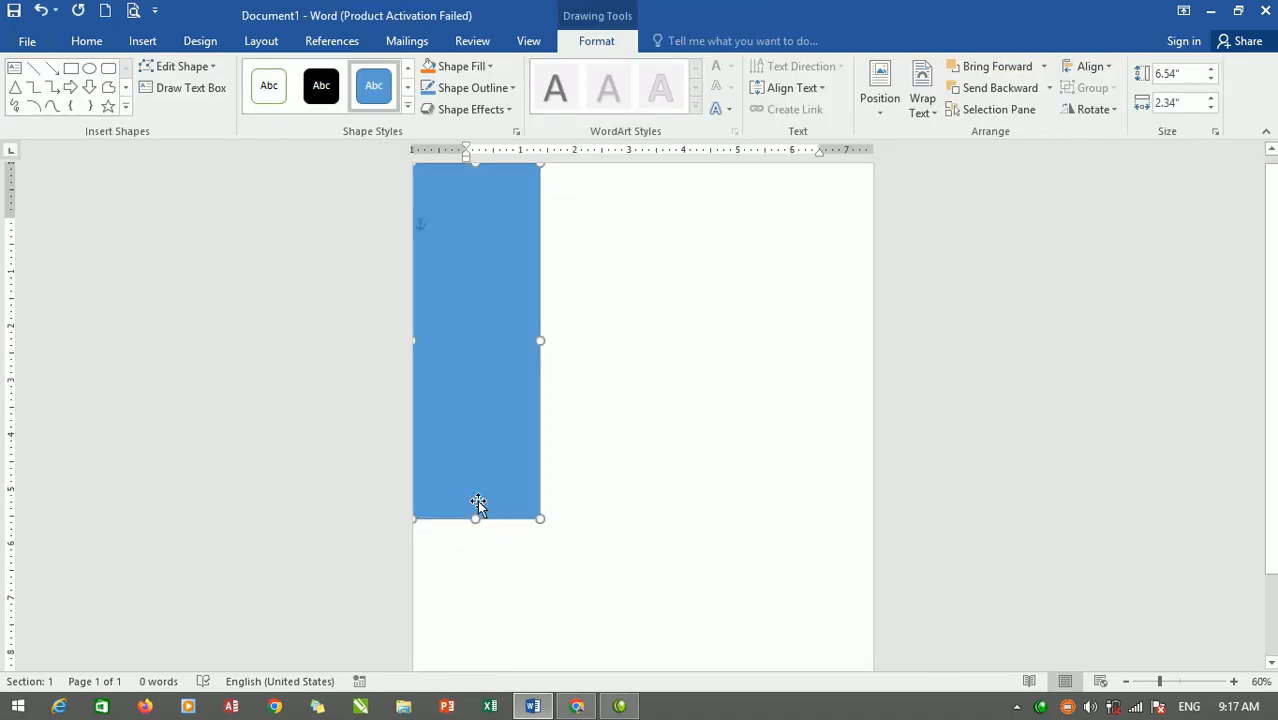
scroll(482, 525, down, 1)
drag(504, 578, 508, 662)
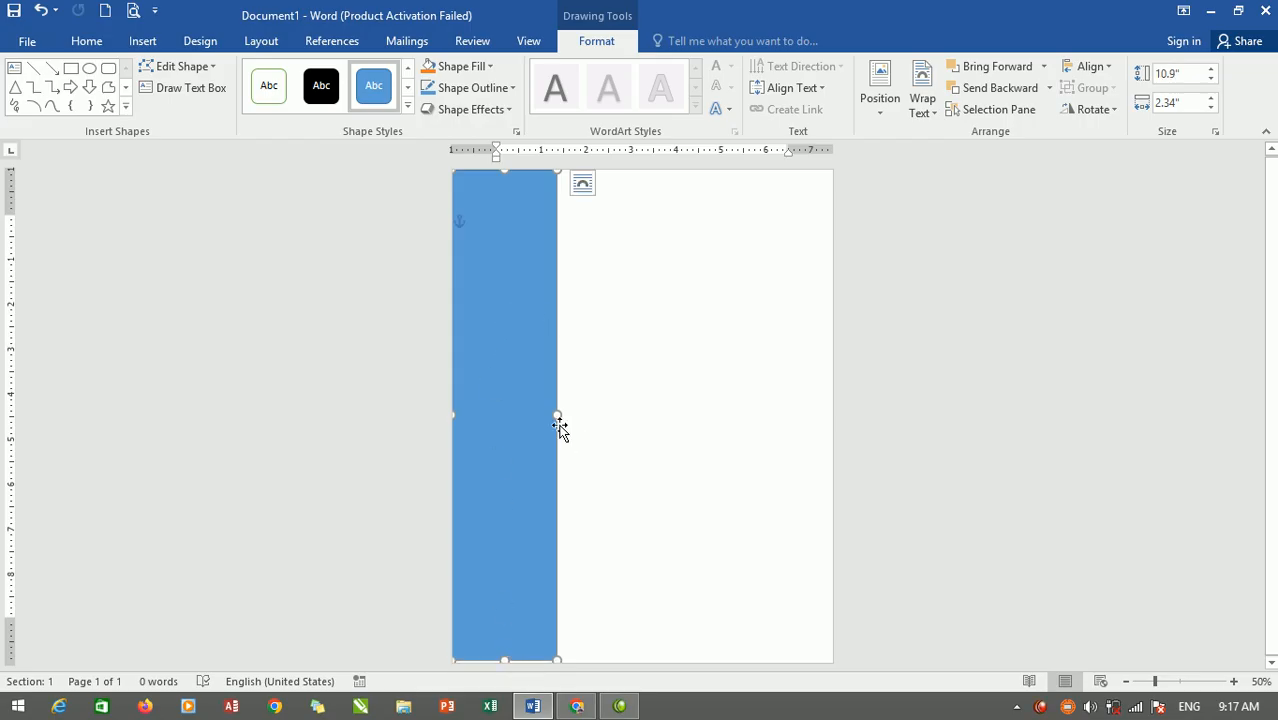
drag(557, 414, 597, 414)
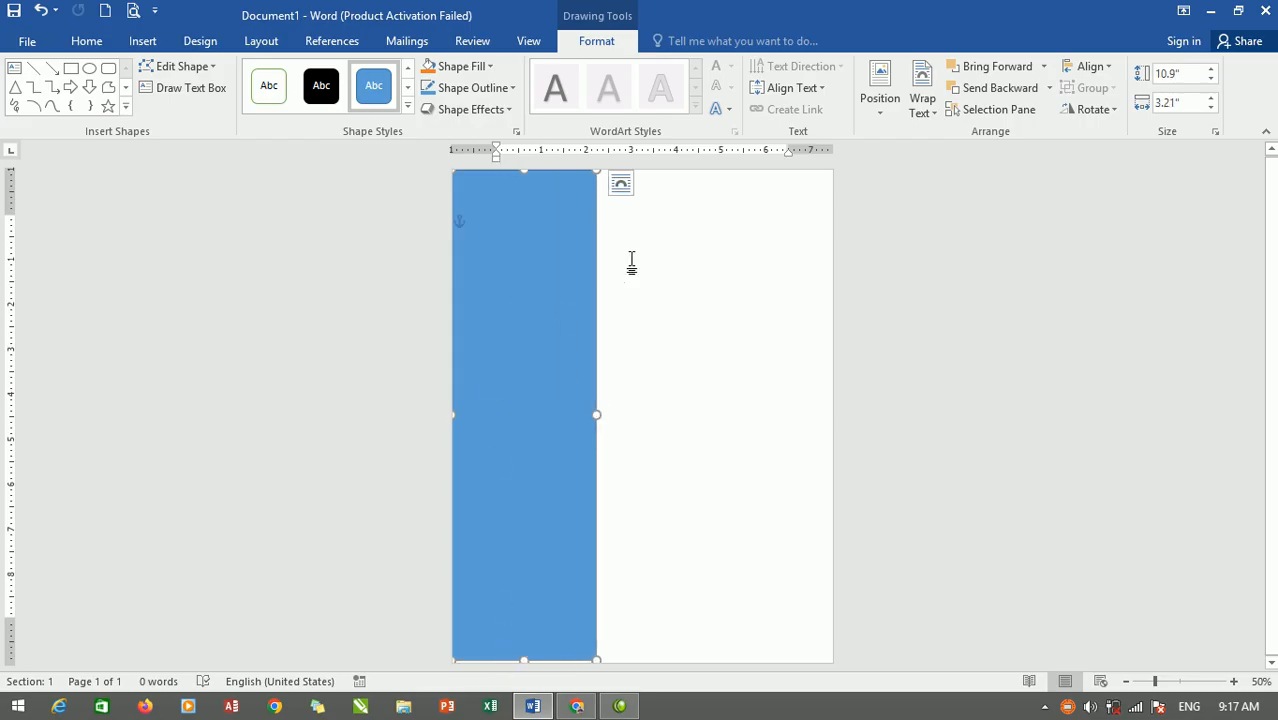
Bend the rectangle's right-corner points into an S-shaped wave edge, making it 3.58" wide.
click(195, 68)
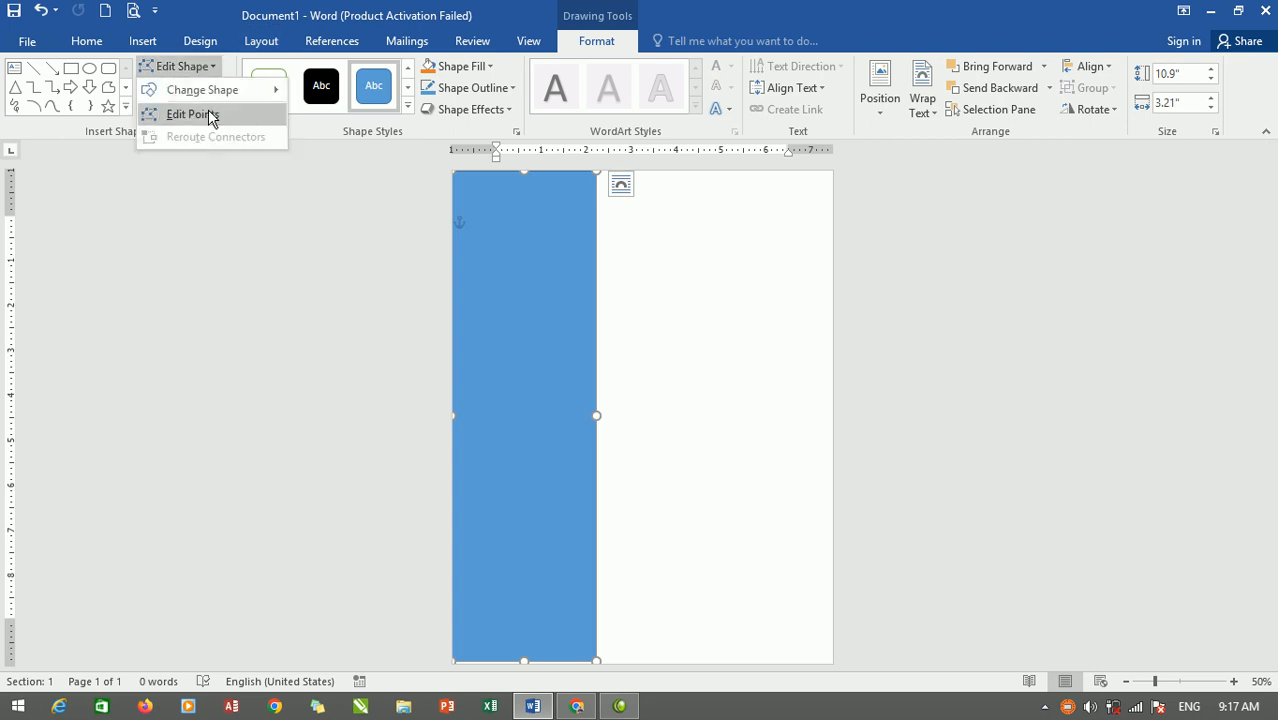
click(210, 117)
click(593, 172)
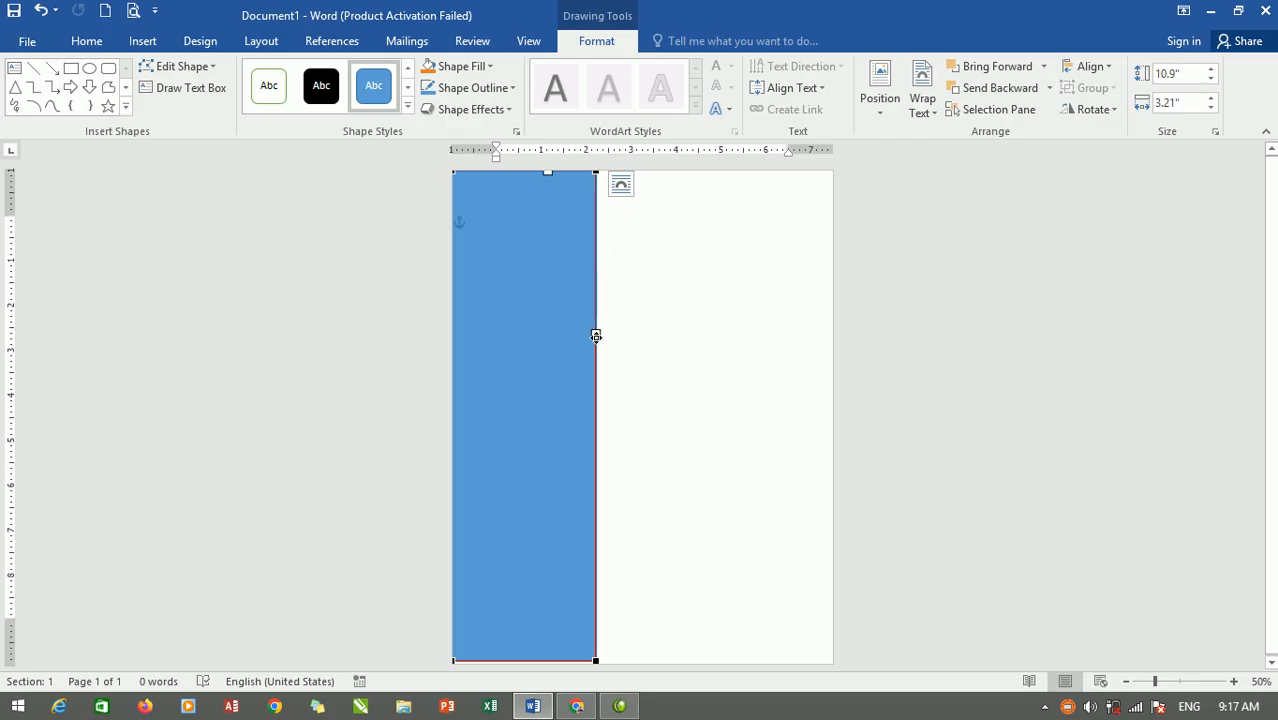
drag(596, 336, 486, 438)
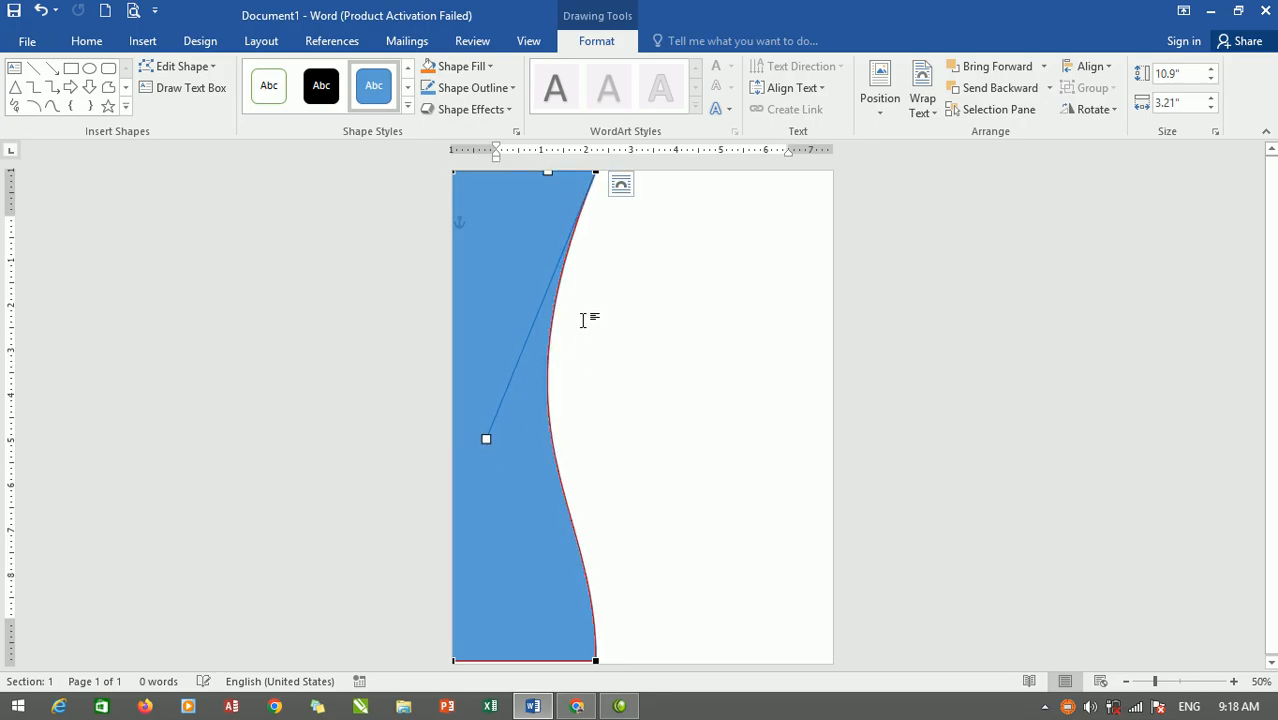
click(594, 659)
drag(596, 497, 666, 414)
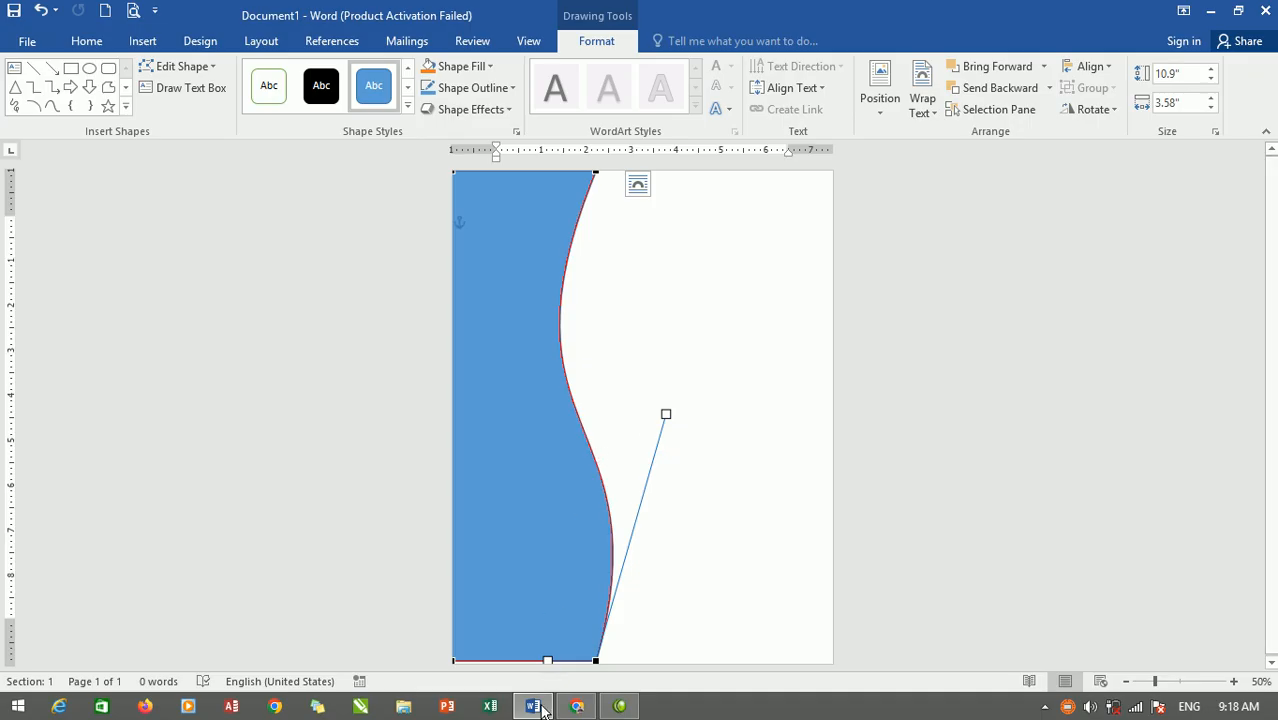
drag(546, 661, 531, 660)
click(473, 208)
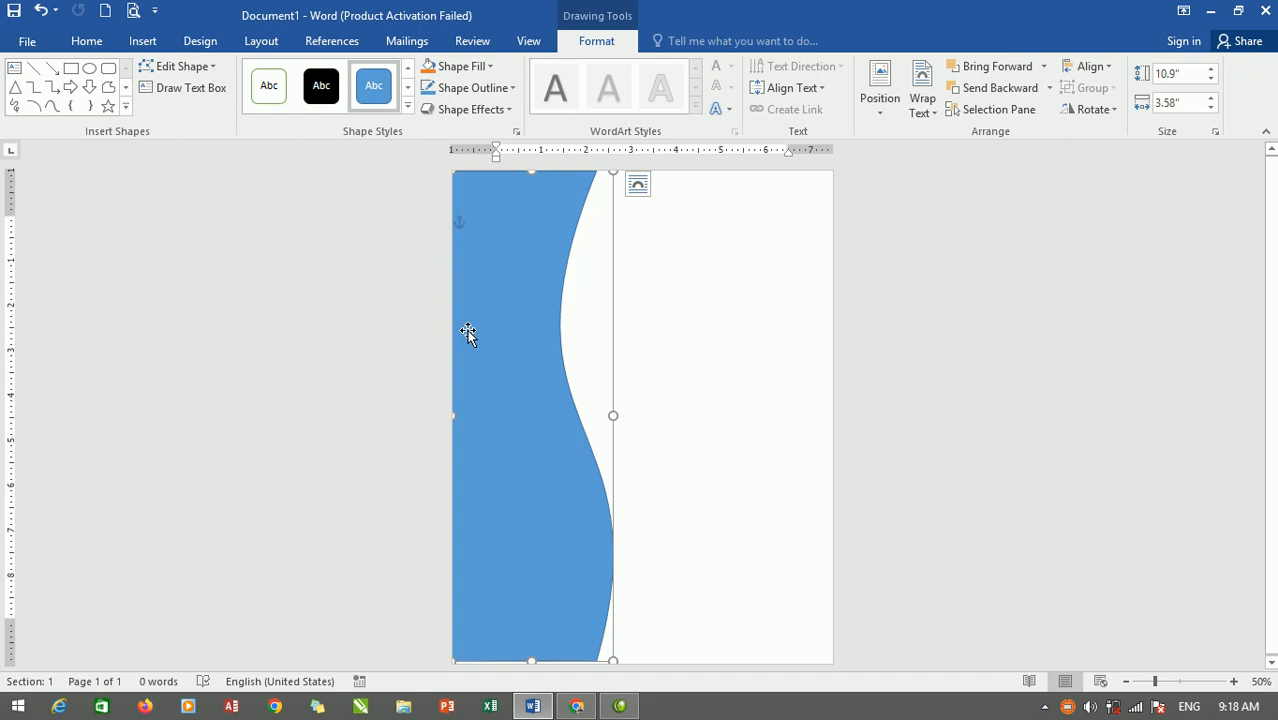
Duplicate the wave shape with Ctrl+D and offset the copy slightly right over the original.
key(ctrl+d)
drag(486, 336, 469, 315)
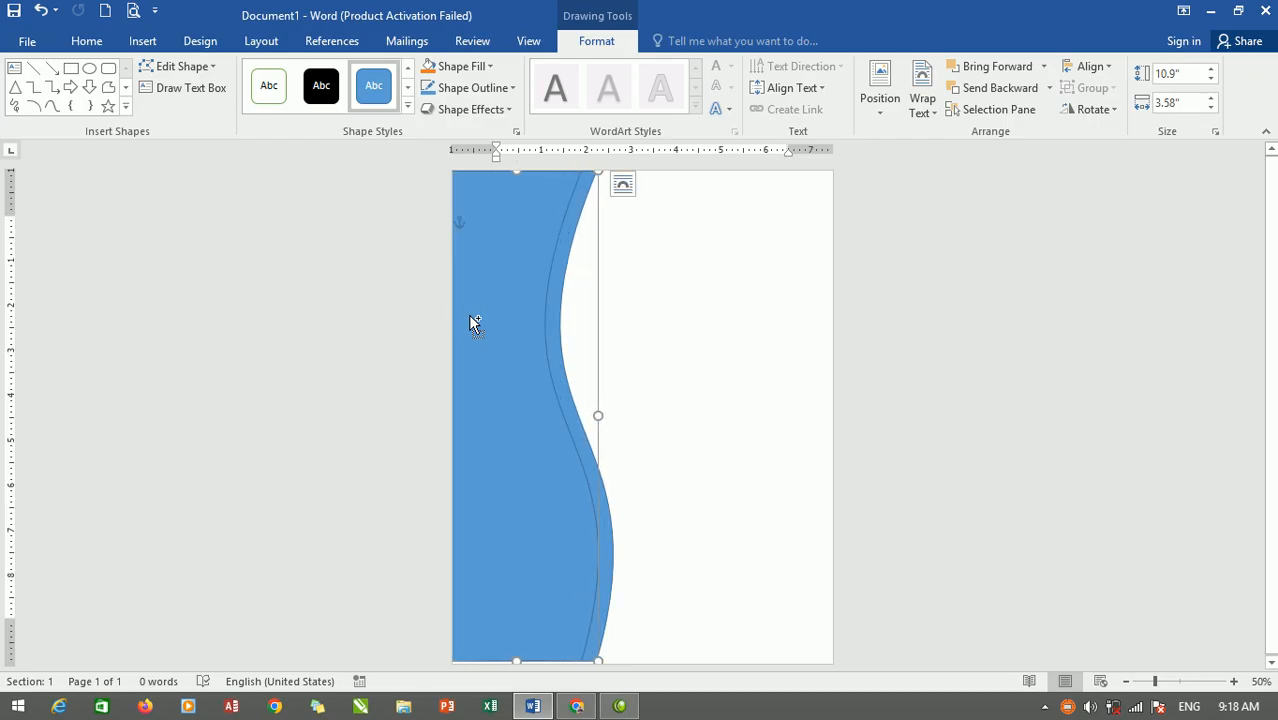
drag(485, 314, 476, 341)
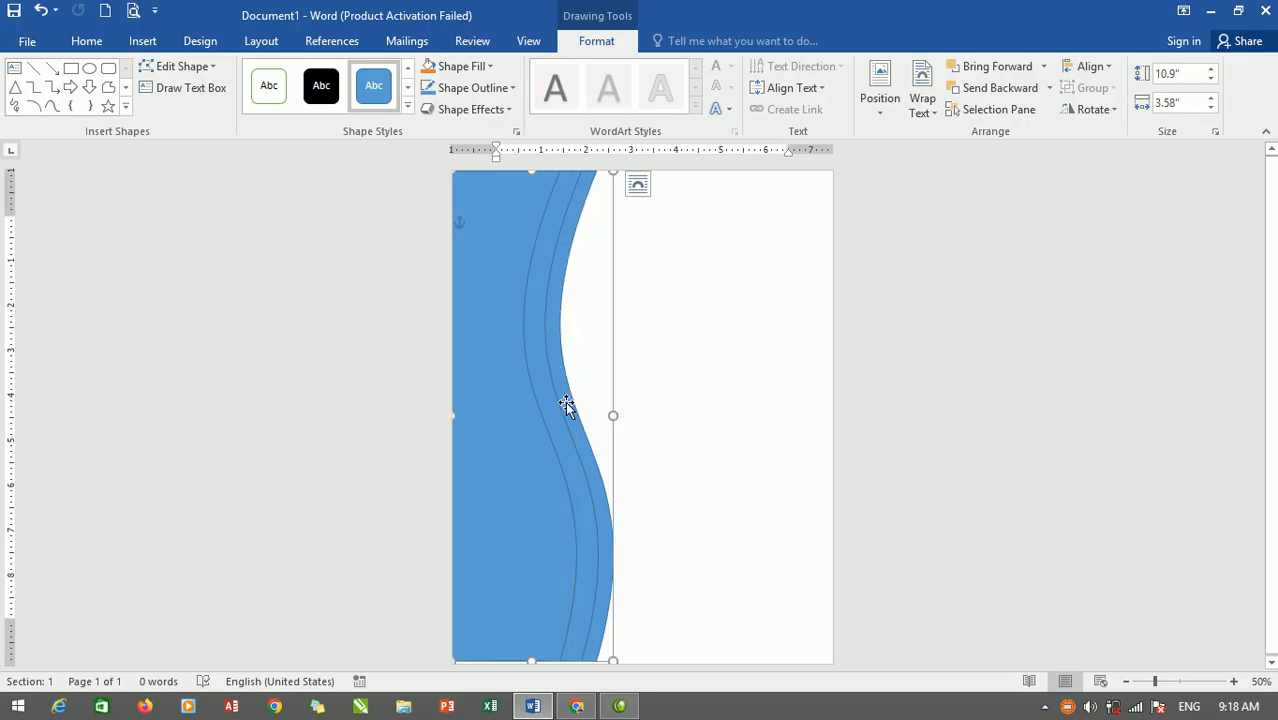
Fill the rear wave dark grey and the middle wave white.
click(489, 68)
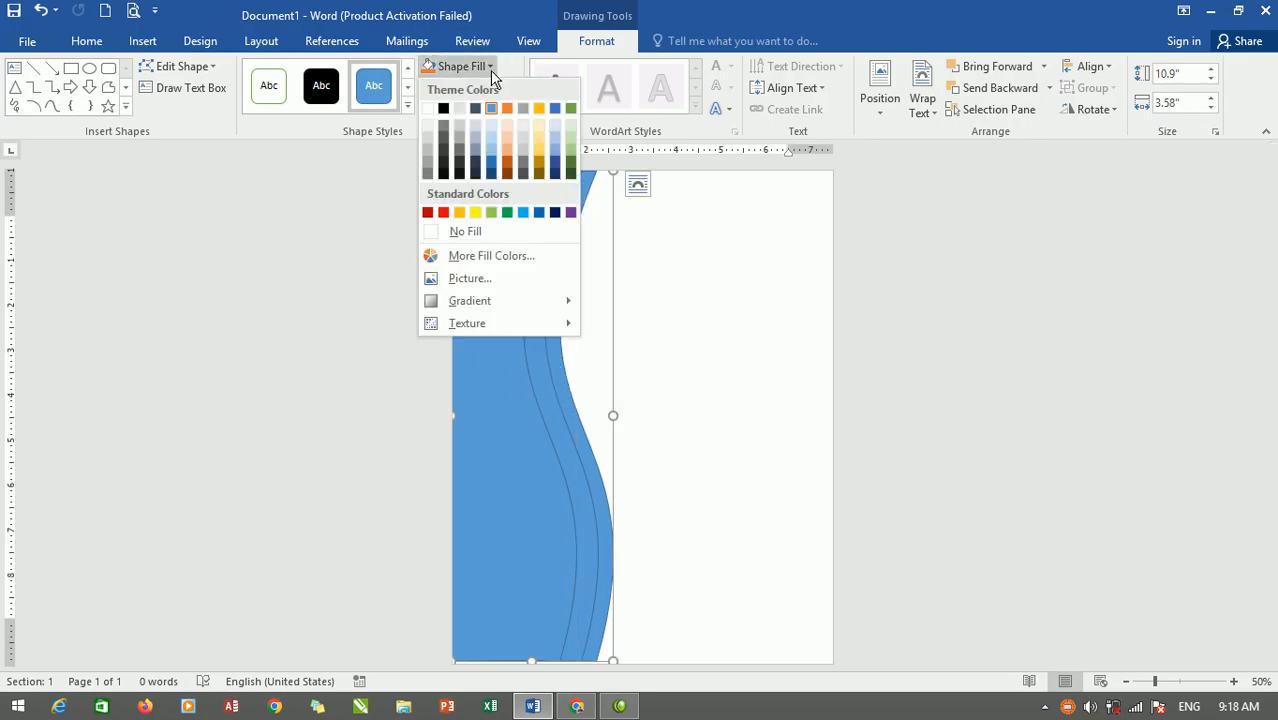
click(448, 133)
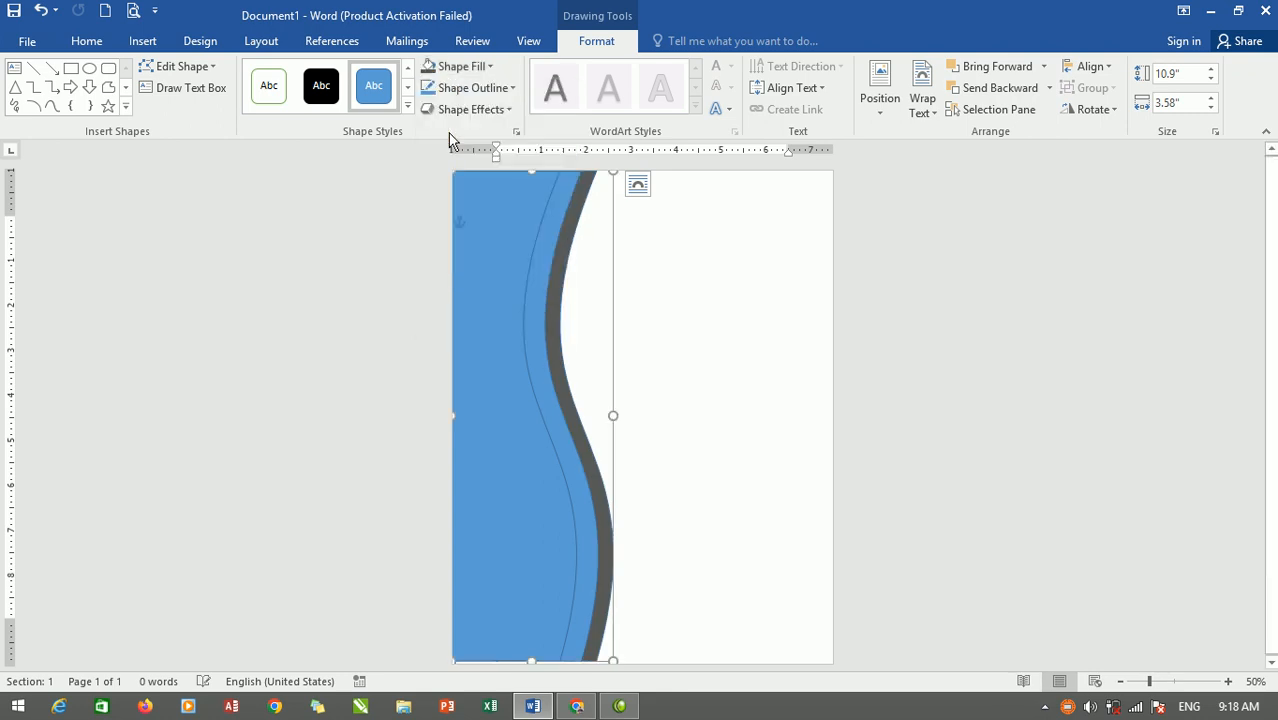
click(535, 303)
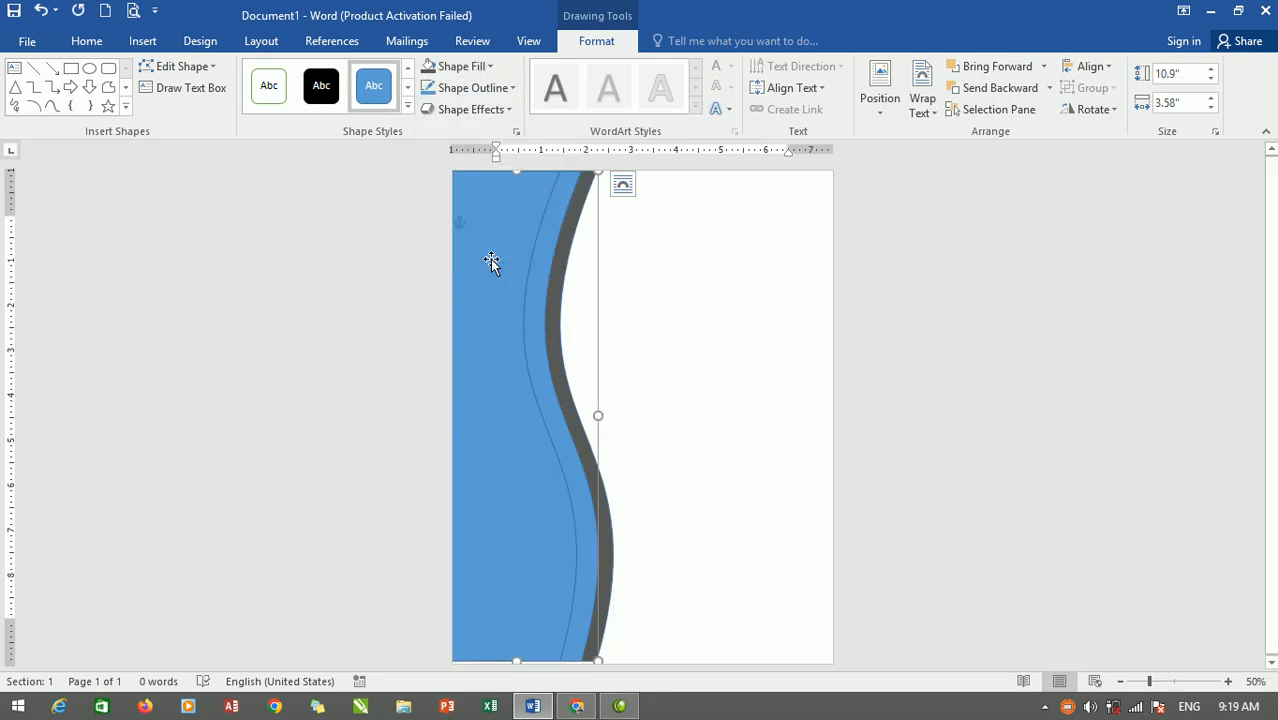
click(458, 66)
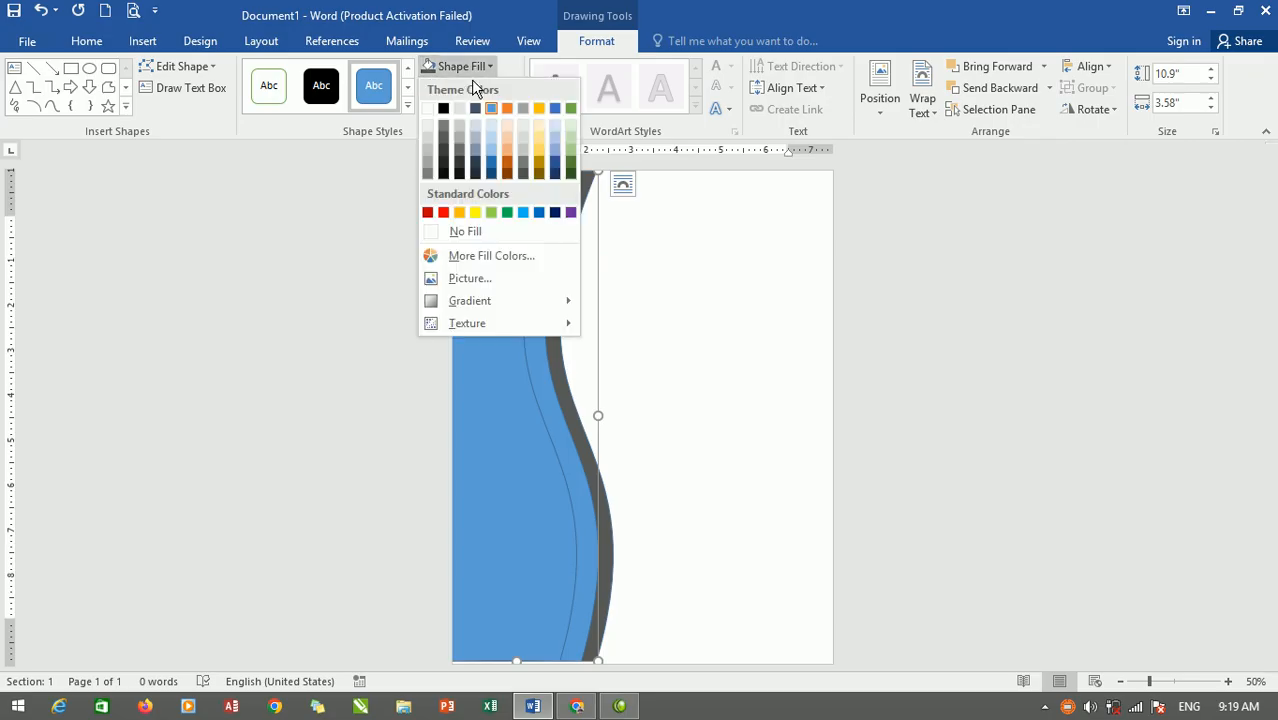
click(428, 113)
Fill the front wave red and nudge it two steps to the right.
click(502, 317)
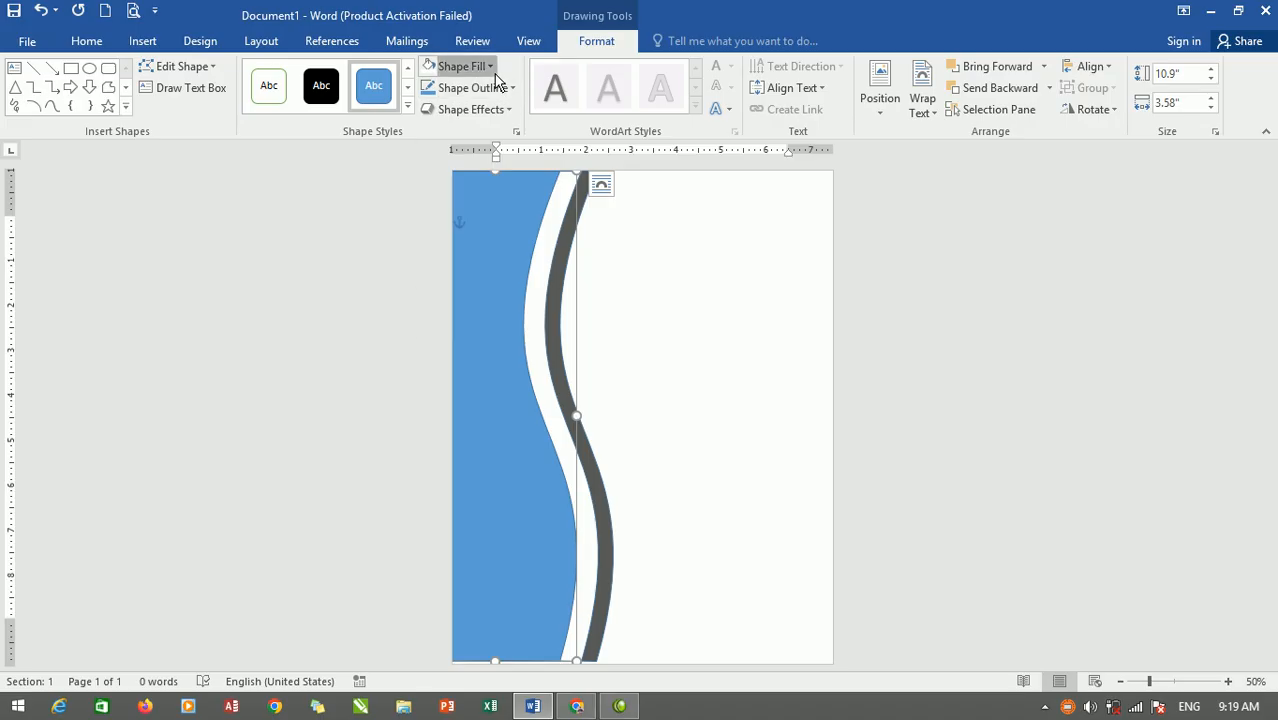
click(460, 66)
click(443, 212)
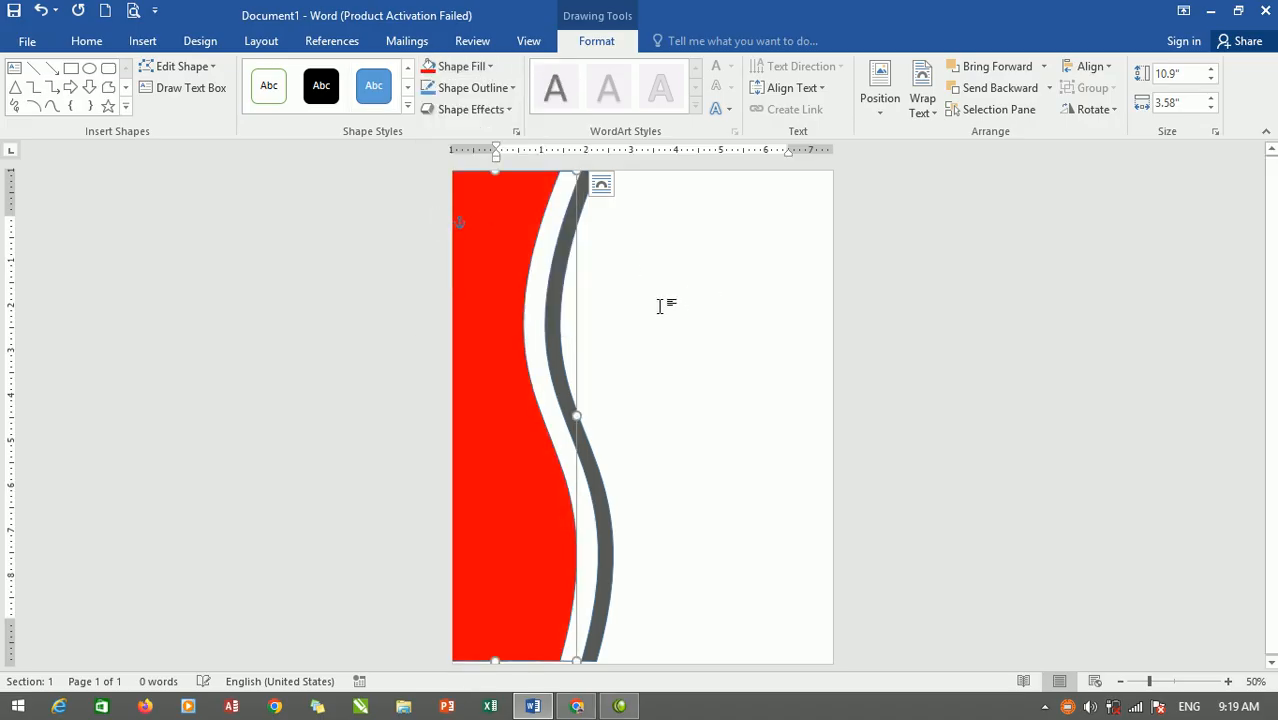
key(Right)
key(Right)
key(Right)
key(Right)
key(Right)
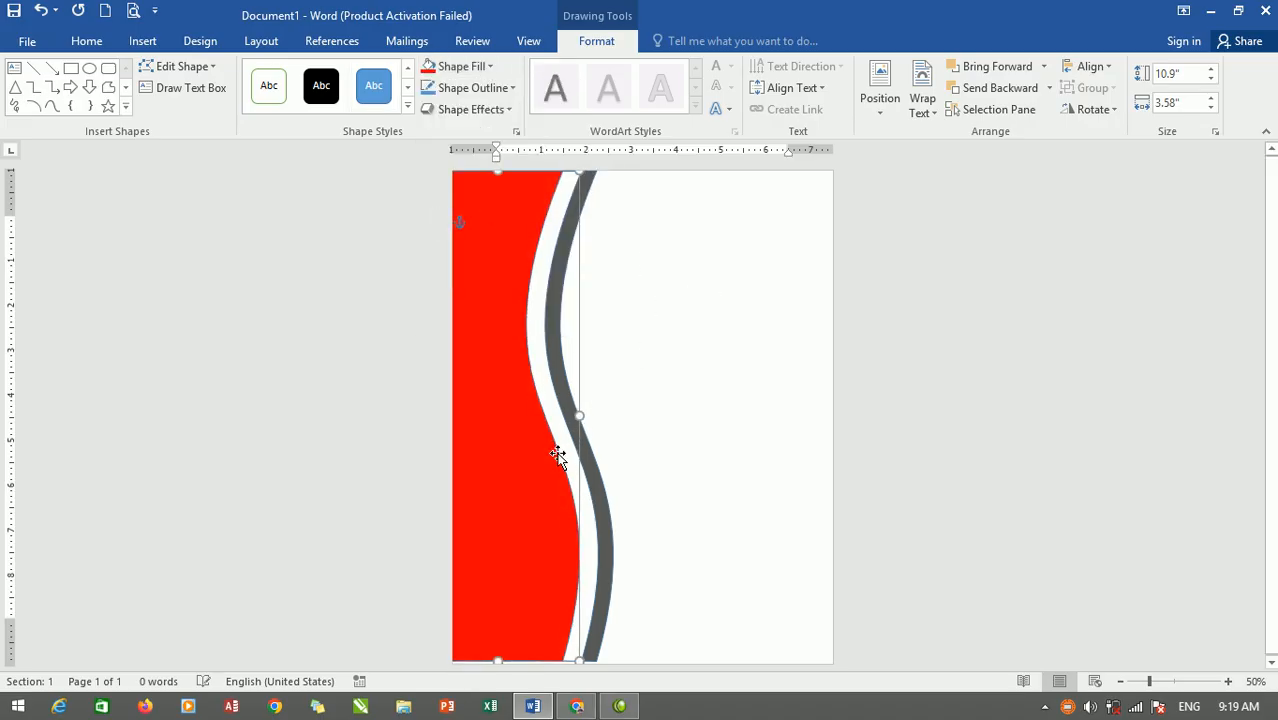
key(Right)
key(Right)
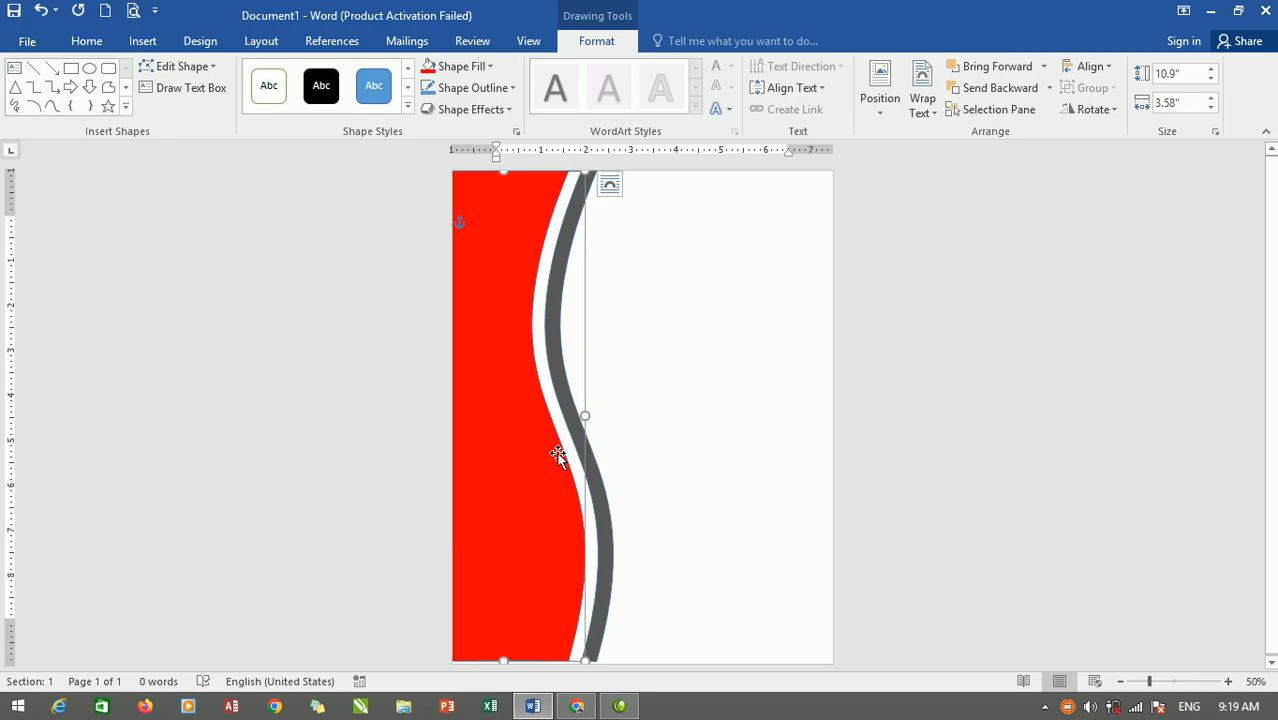
click(653, 418)
scroll(660, 413, down, 2)
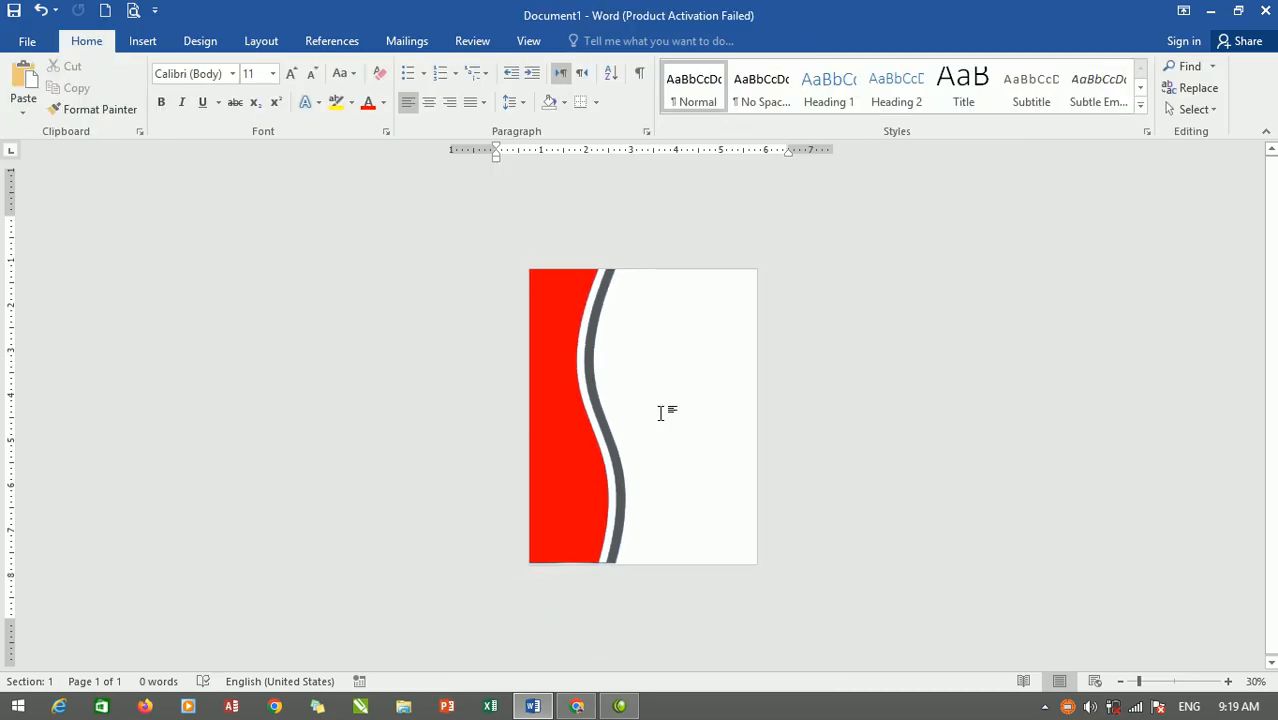
scroll(660, 413, up, 3)
Select the grey, white and red wave shapes on the page.
click(543, 310)
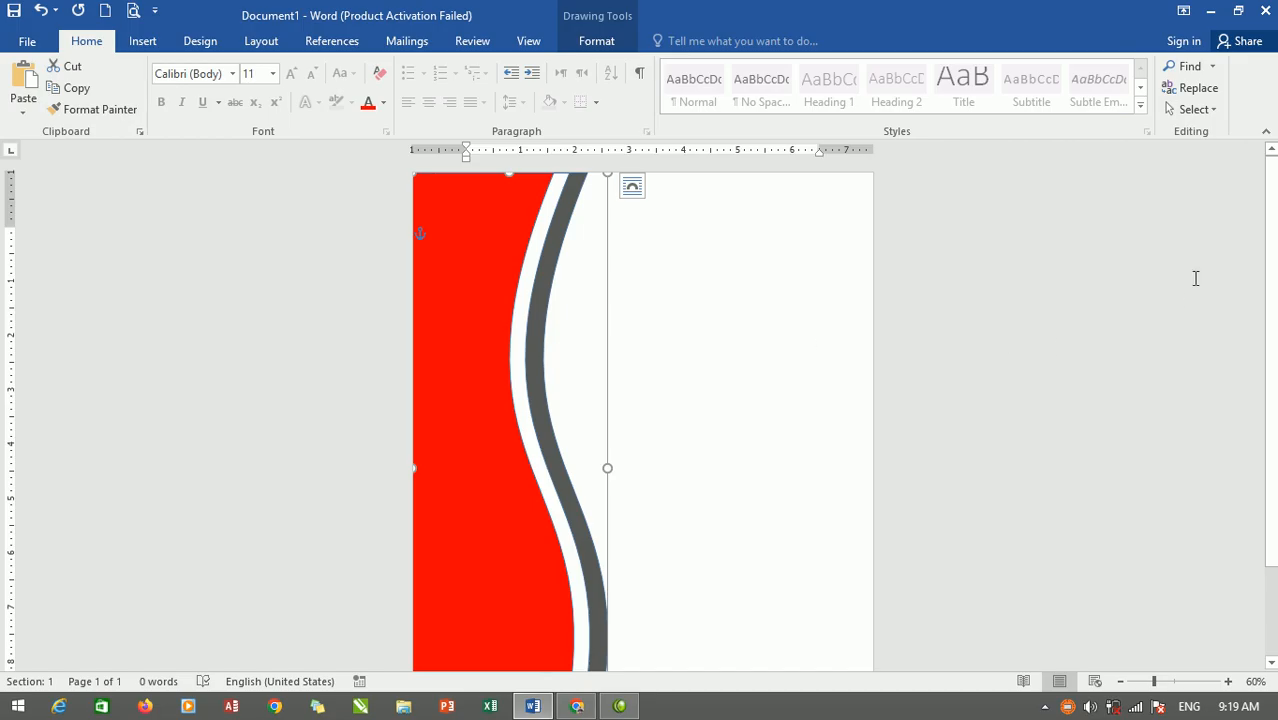
click(1204, 110)
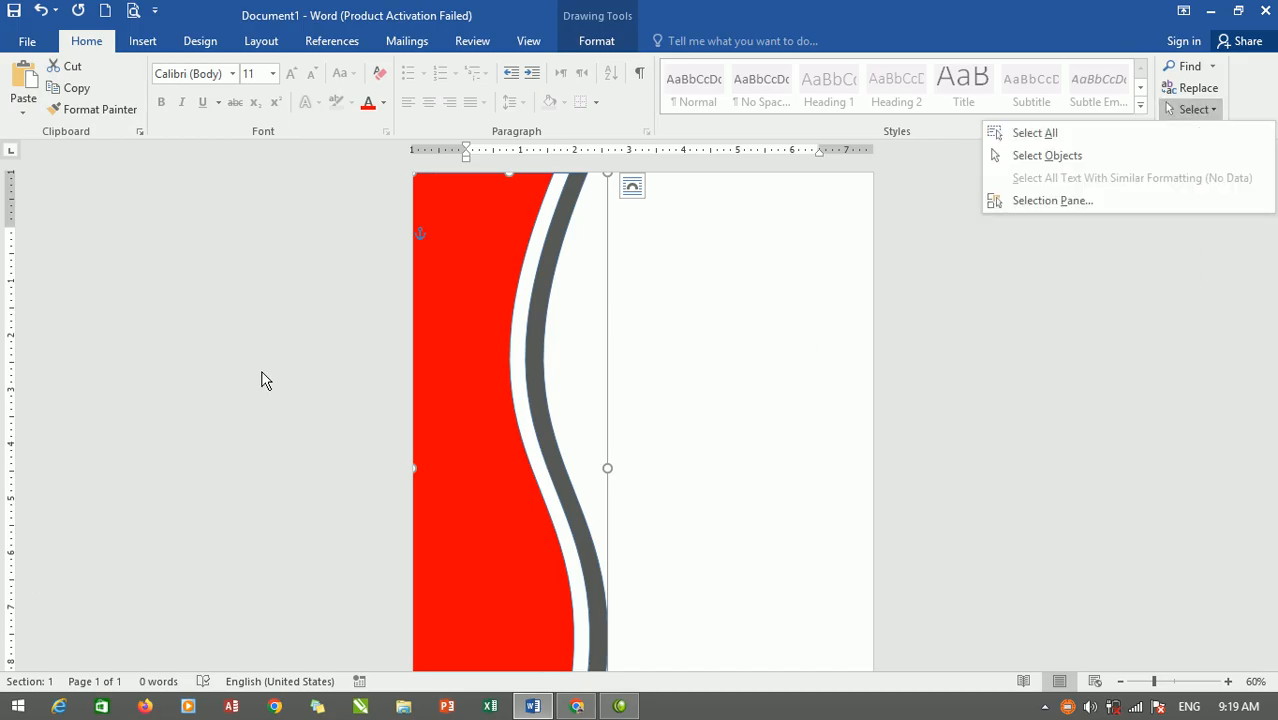
click(499, 308)
click(573, 391)
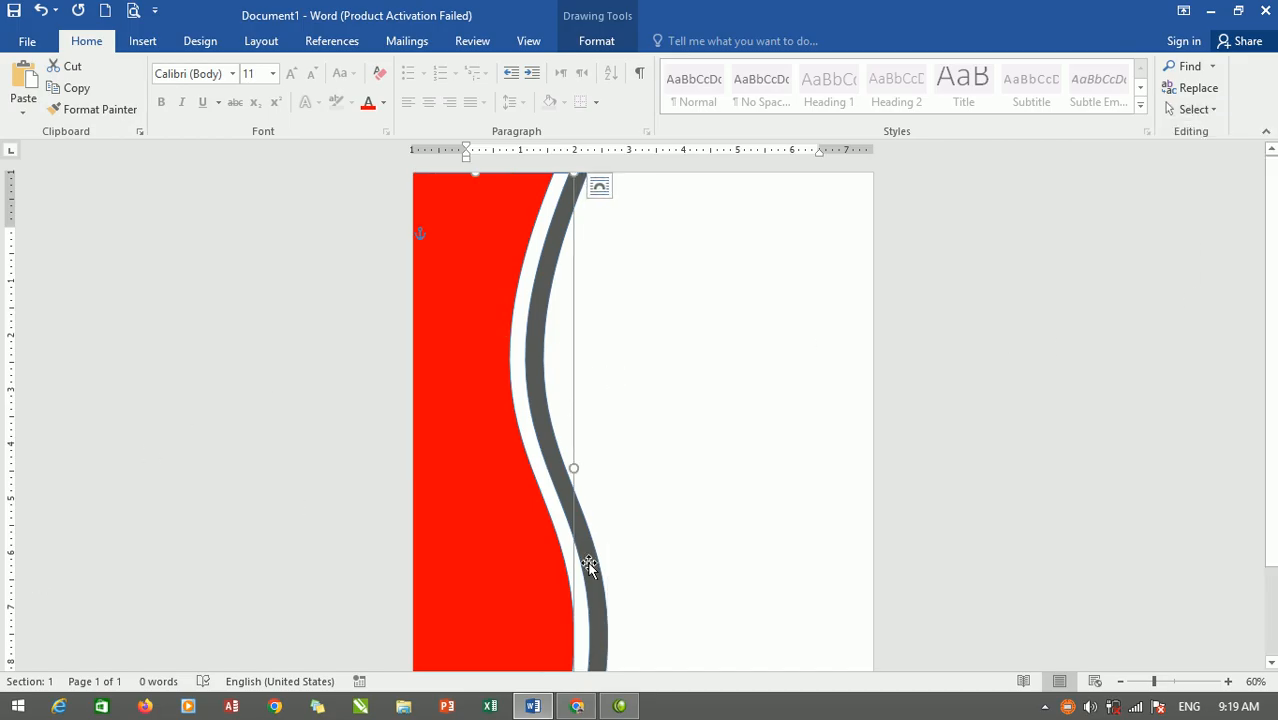
shift+click(596, 604)
shift+click(604, 605)
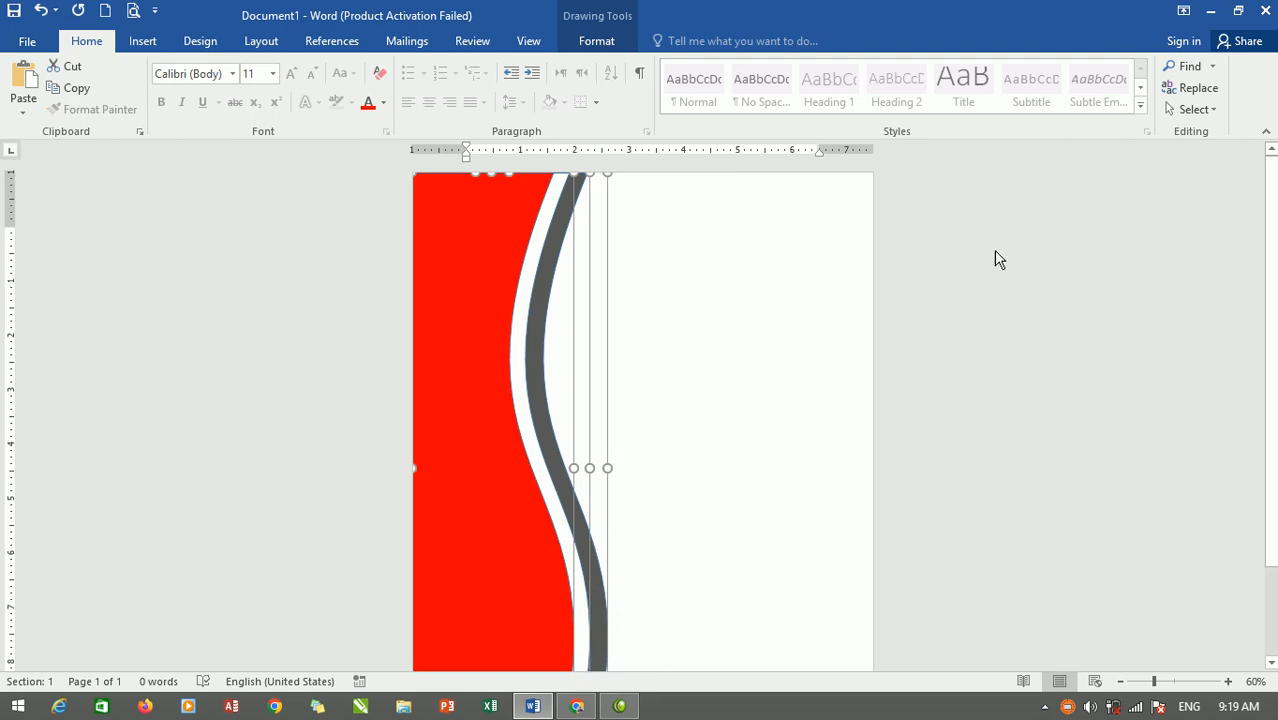
Select all three Rectangle 1 entries in the Selection pane.
click(1190, 110)
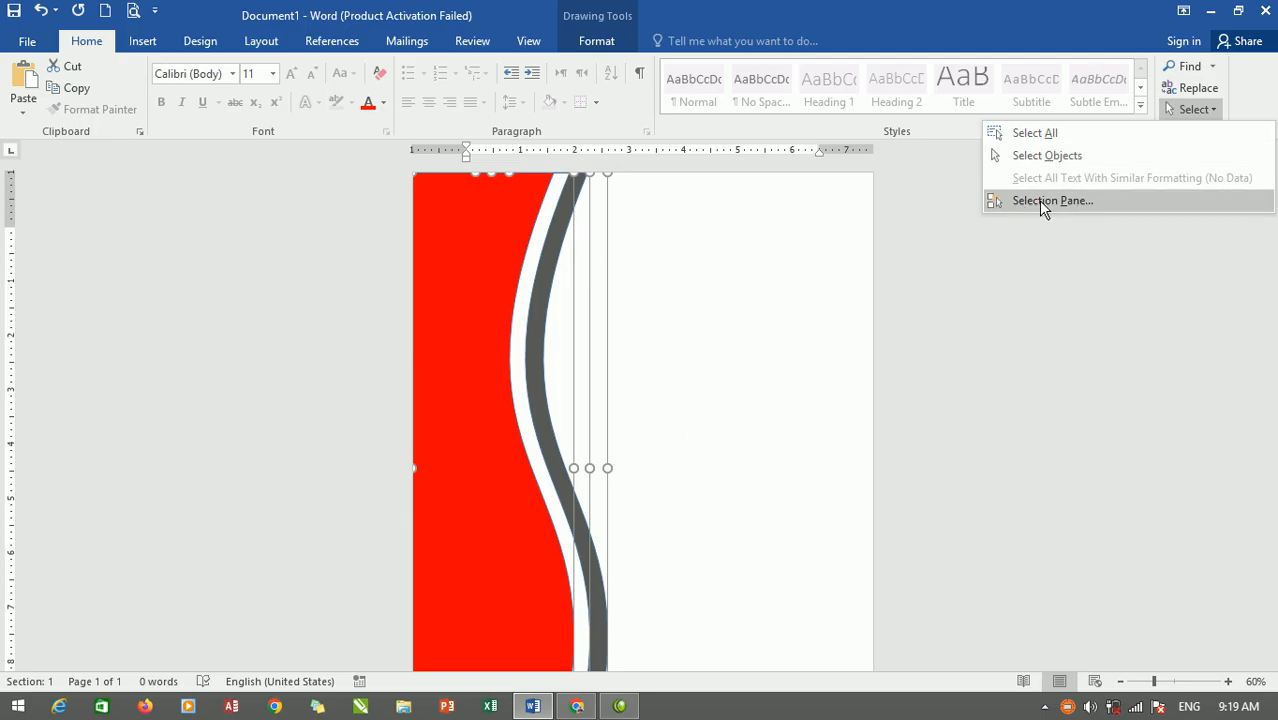
click(1053, 202)
click(1140, 222)
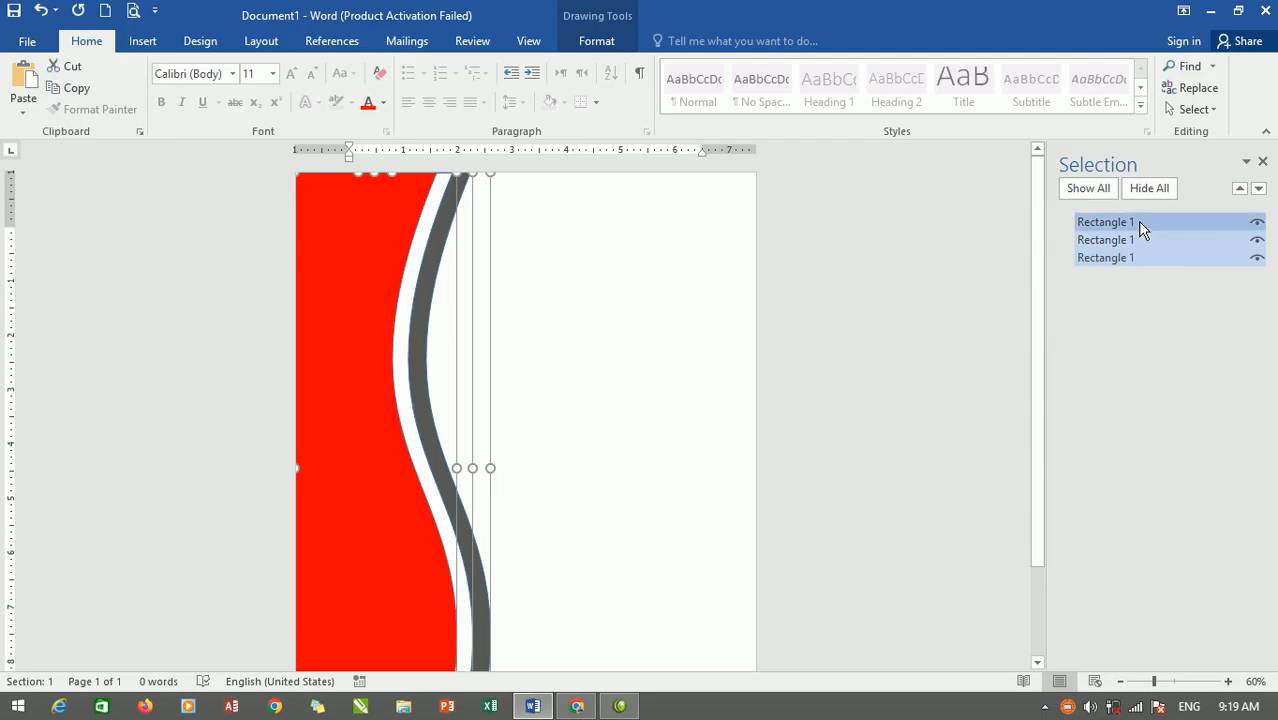
click(1139, 246)
click(1135, 262)
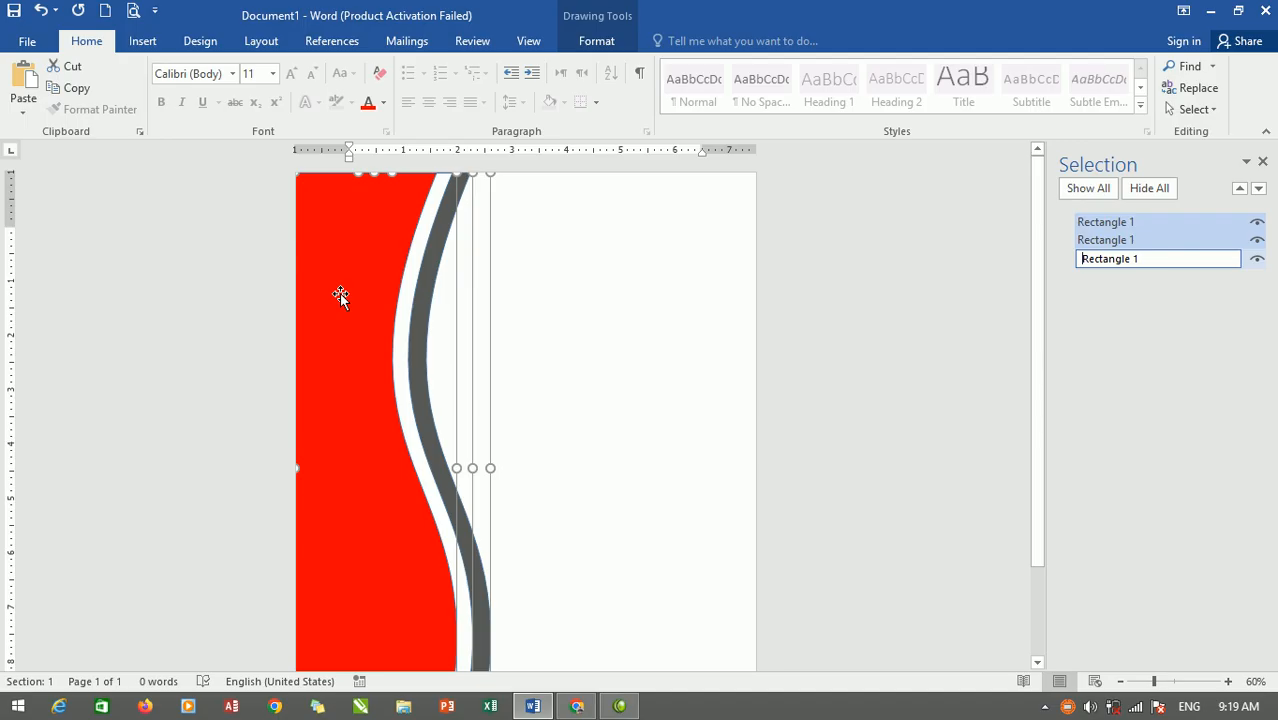
Group the three wave shapes into a single group, Group 4.
click(608, 36)
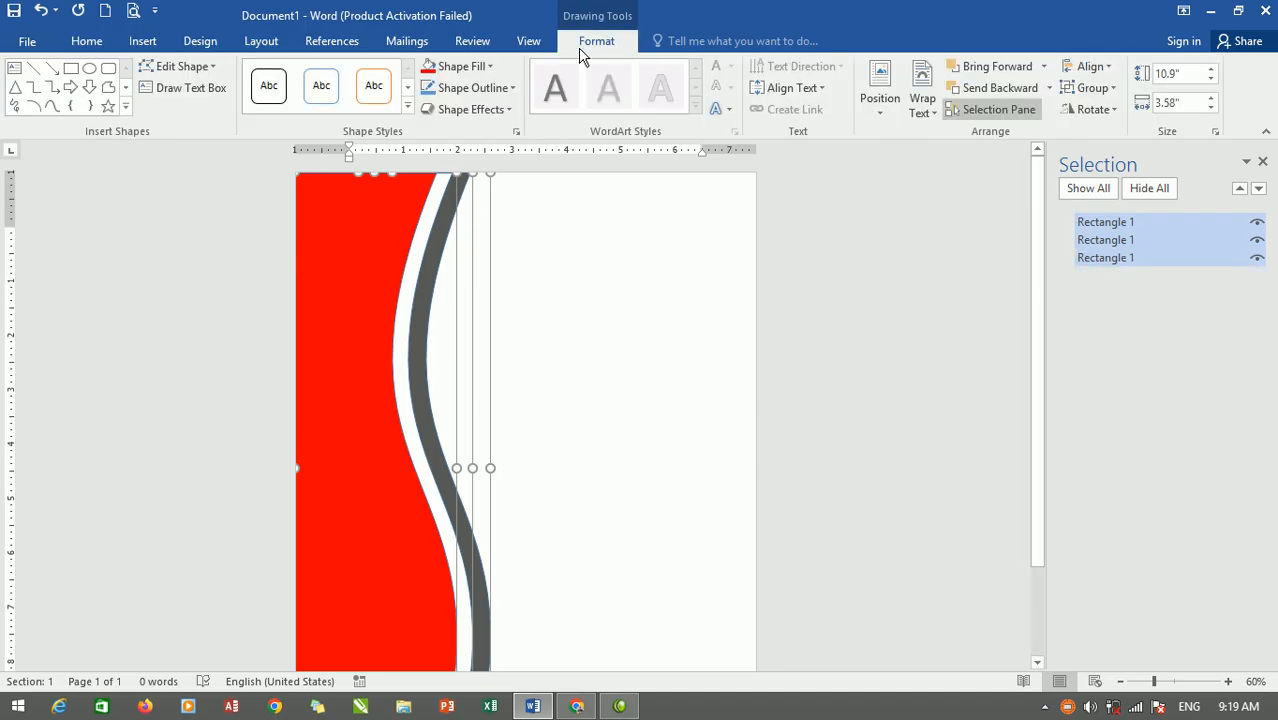
click(1091, 87)
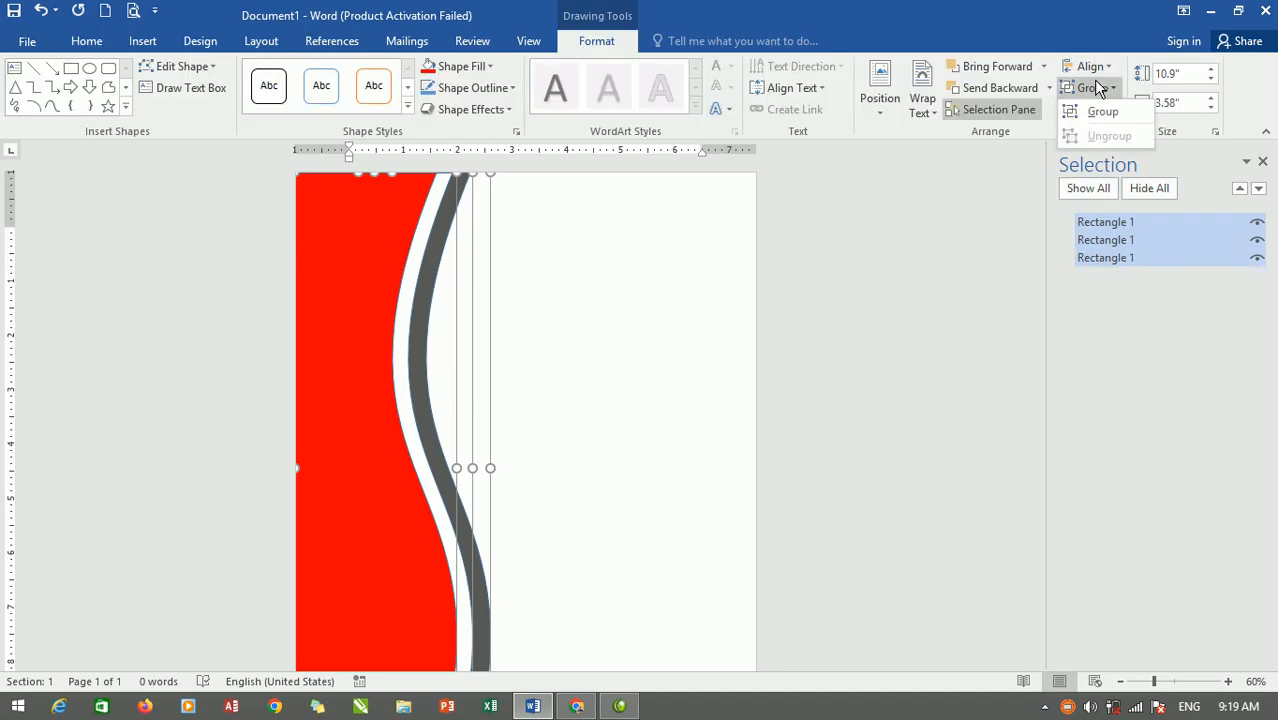
click(1108, 118)
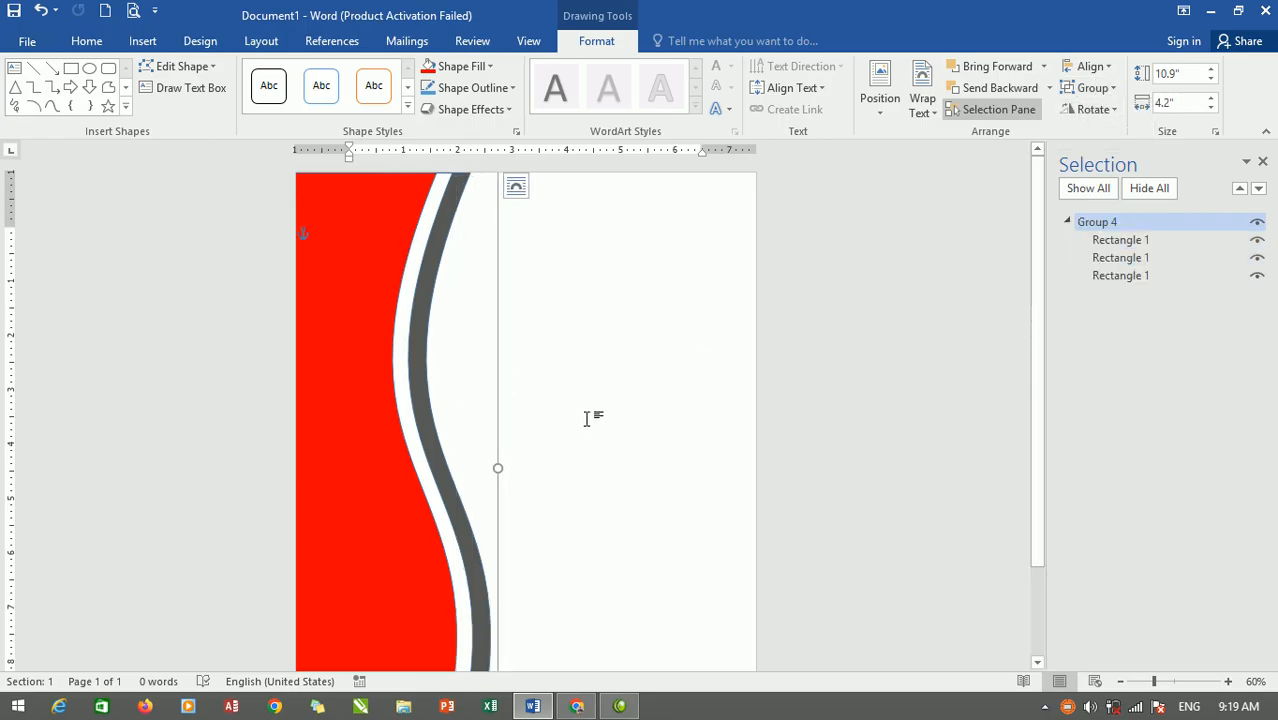
scroll(587, 418, down, 2)
scroll(606, 190, up, 3)
scroll(606, 190, up, 2)
Draw a straight line from the grey wave band to the right page edge.
click(607, 260)
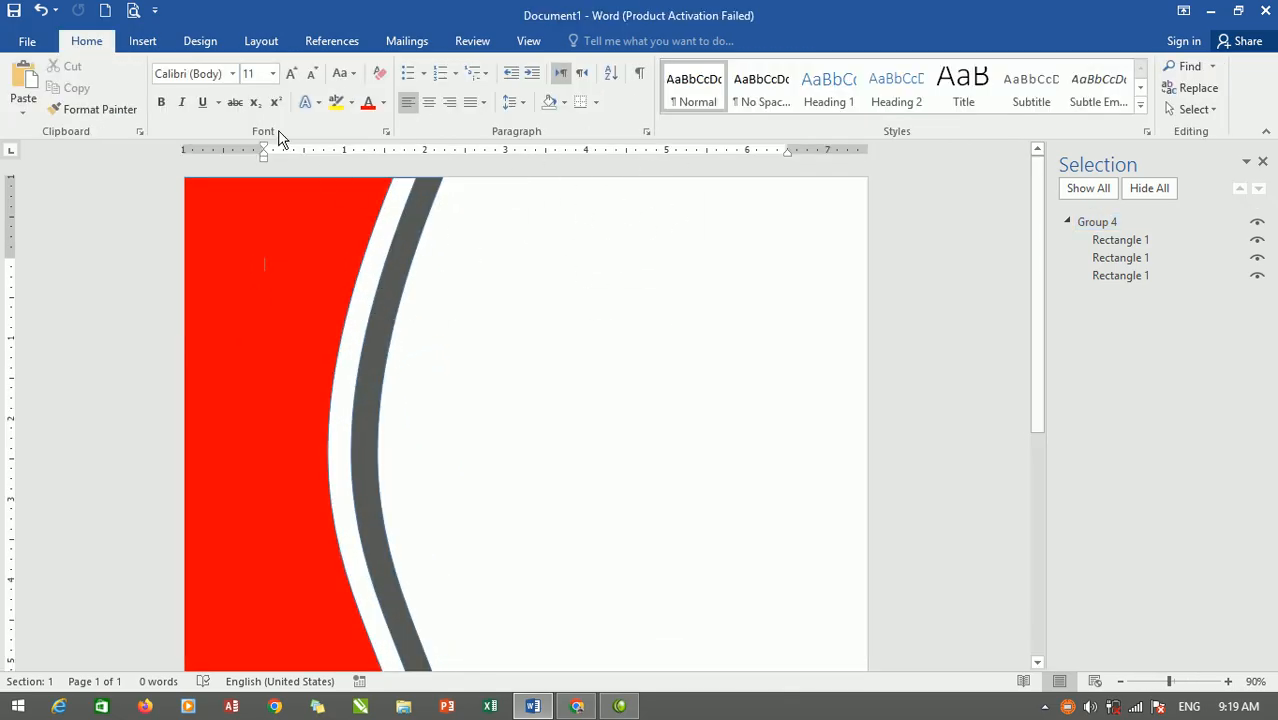
click(130, 41)
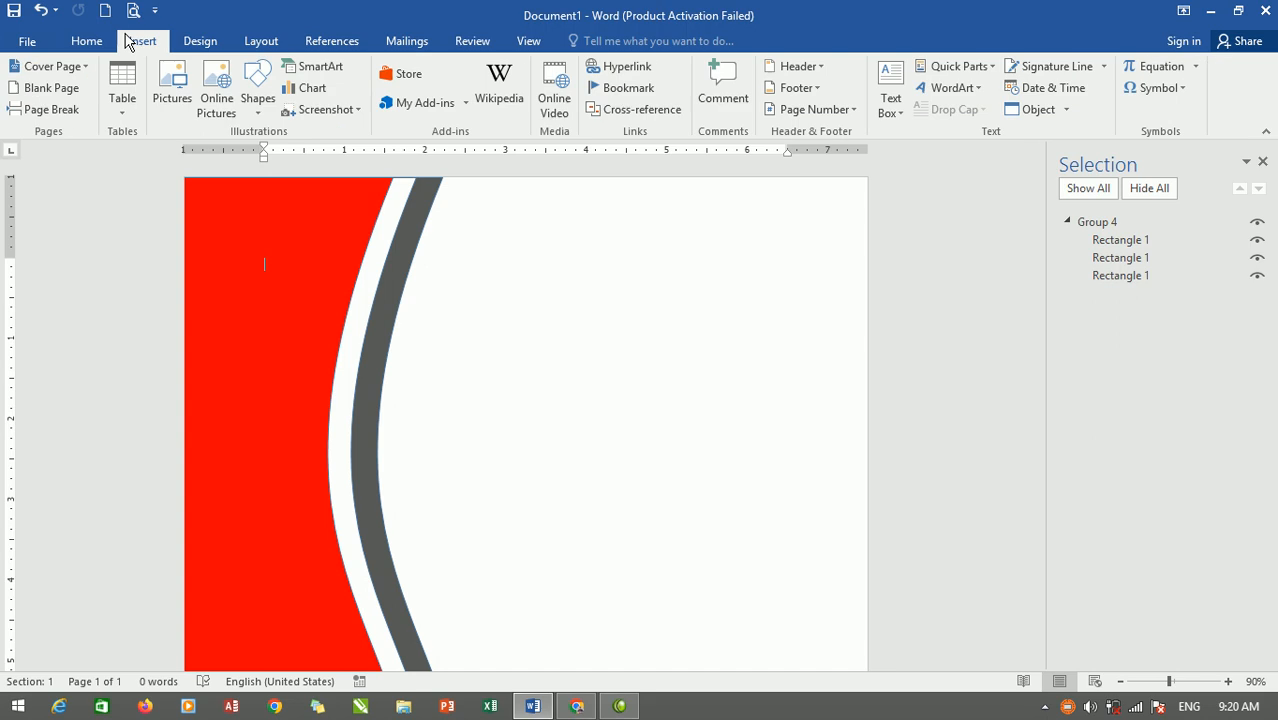
click(264, 106)
click(268, 155)
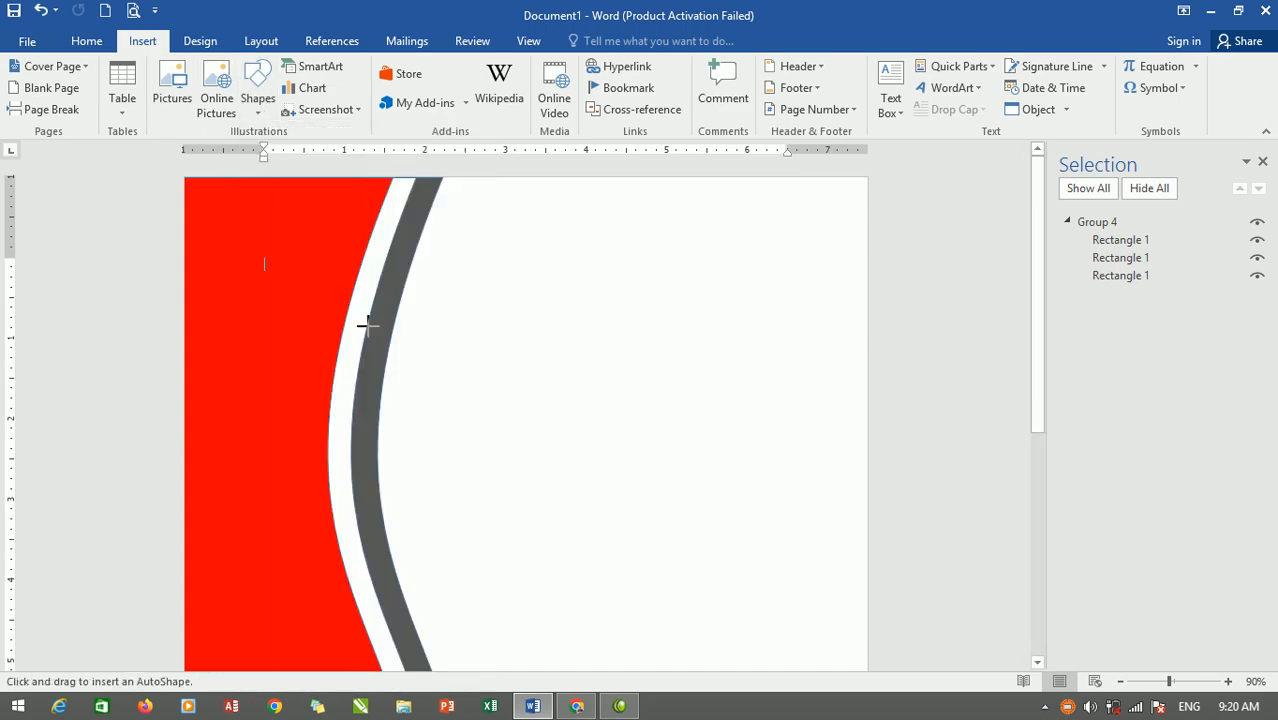
drag(375, 320, 876, 307)
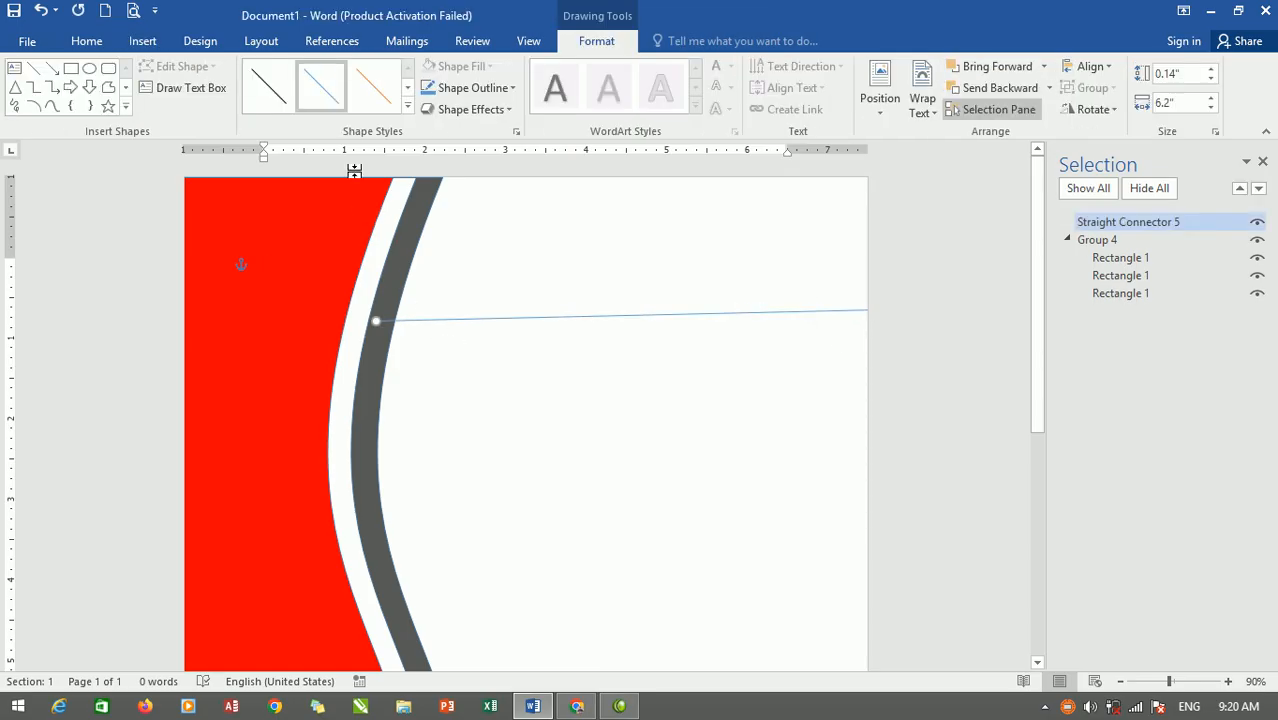
Set the line's outline weight to 4½ pt.
click(513, 87)
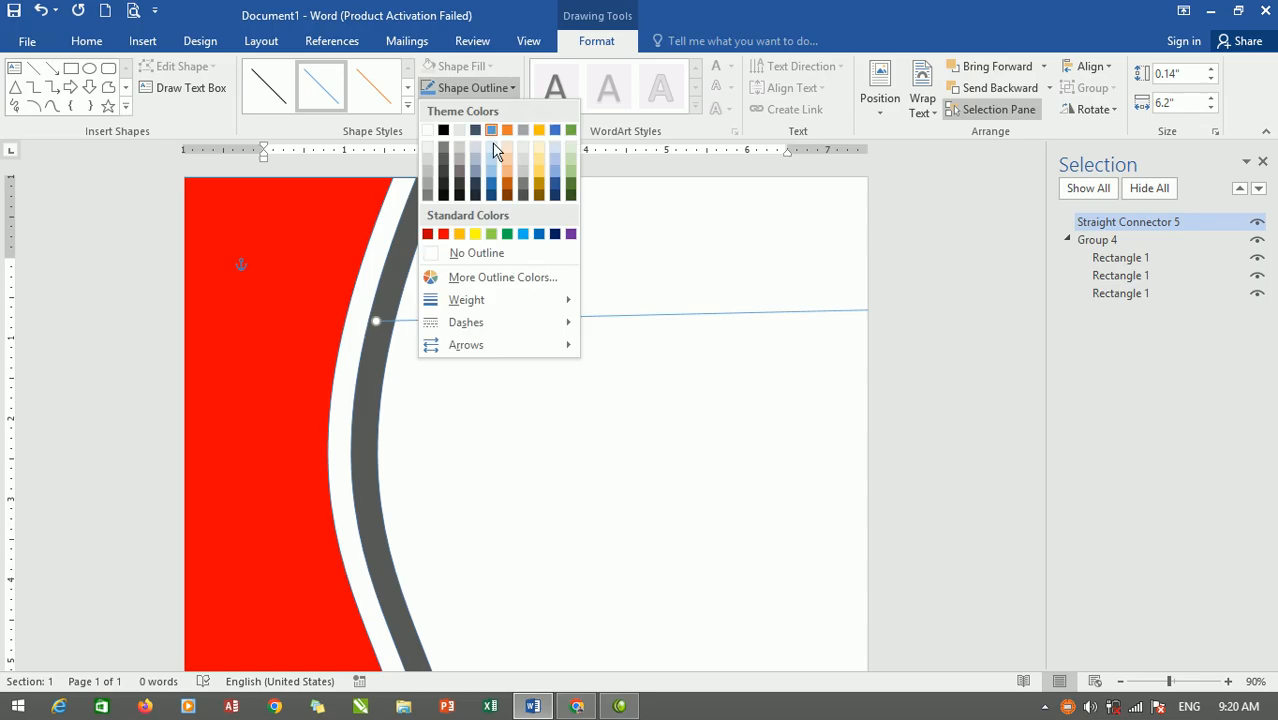
mouse_move(492, 308)
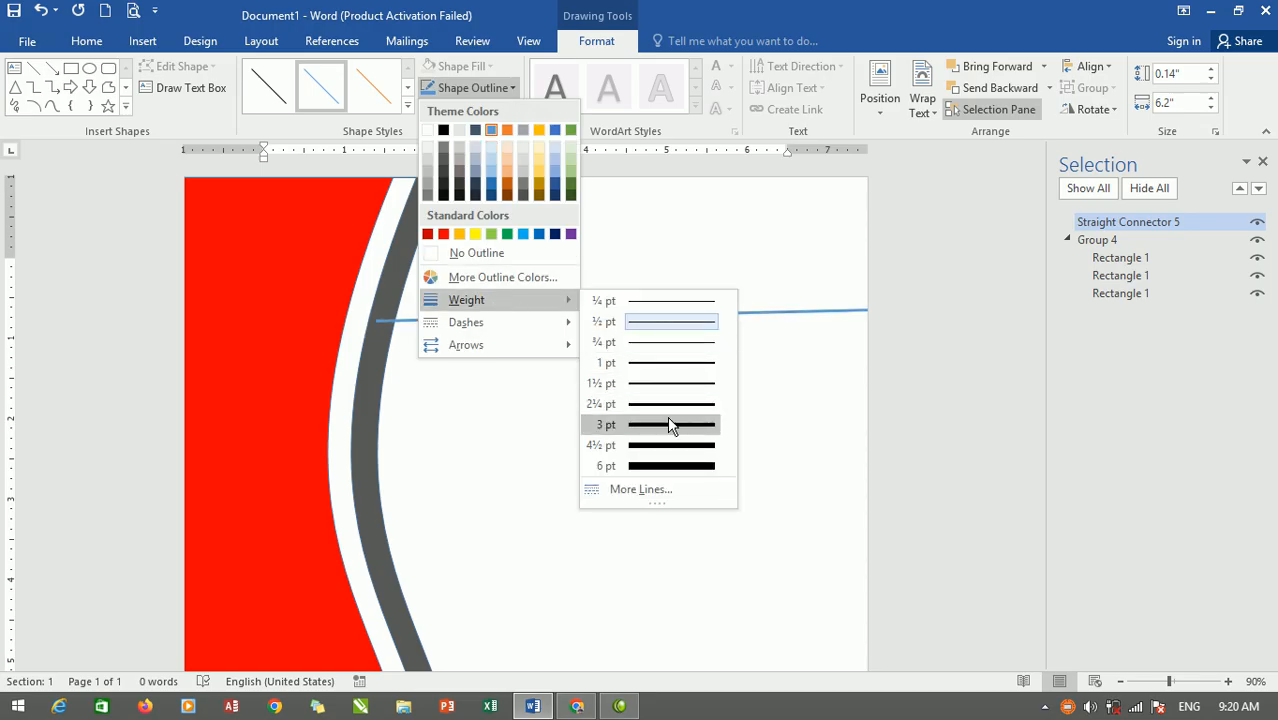
click(676, 445)
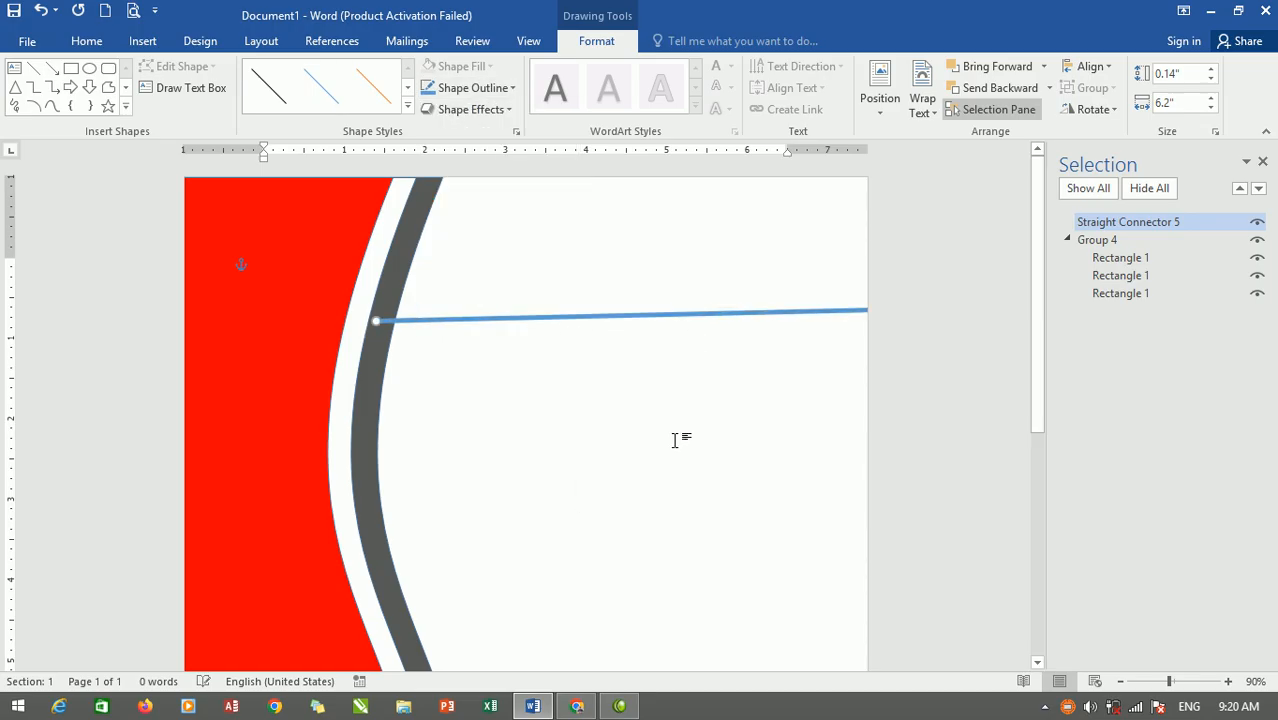
Colour the line green and place a duplicate just beneath it.
click(510, 88)
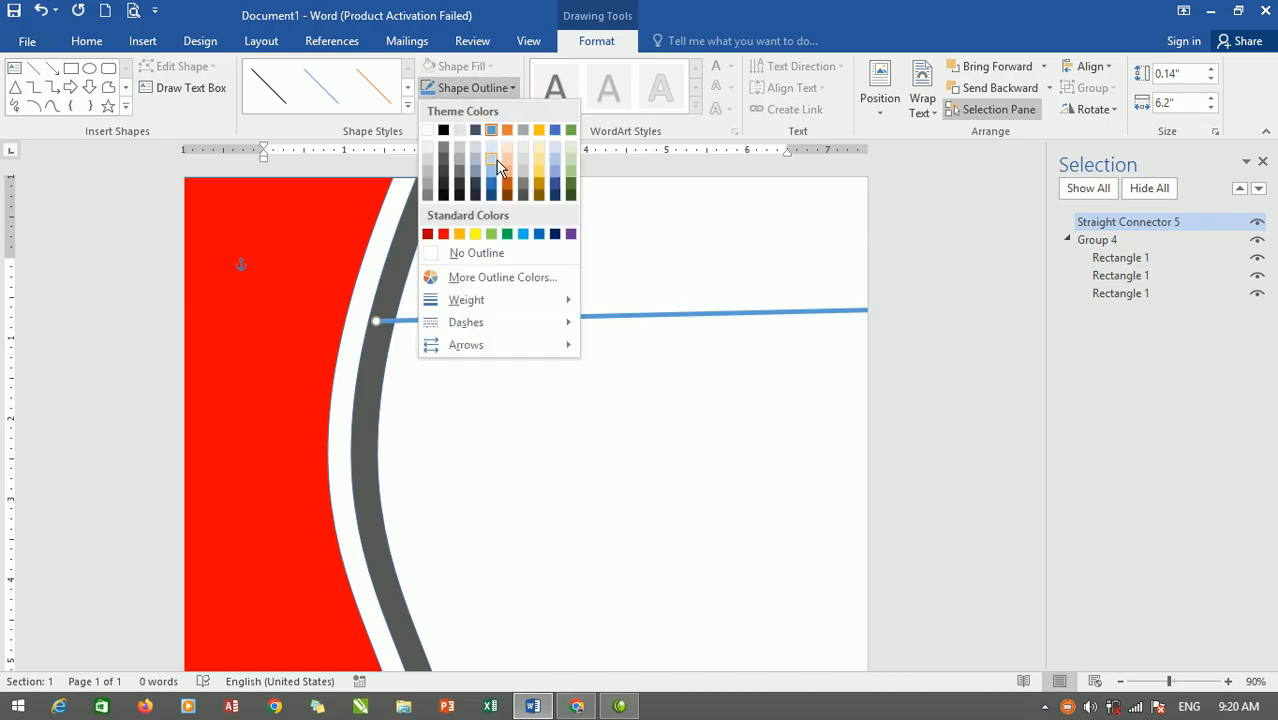
click(507, 234)
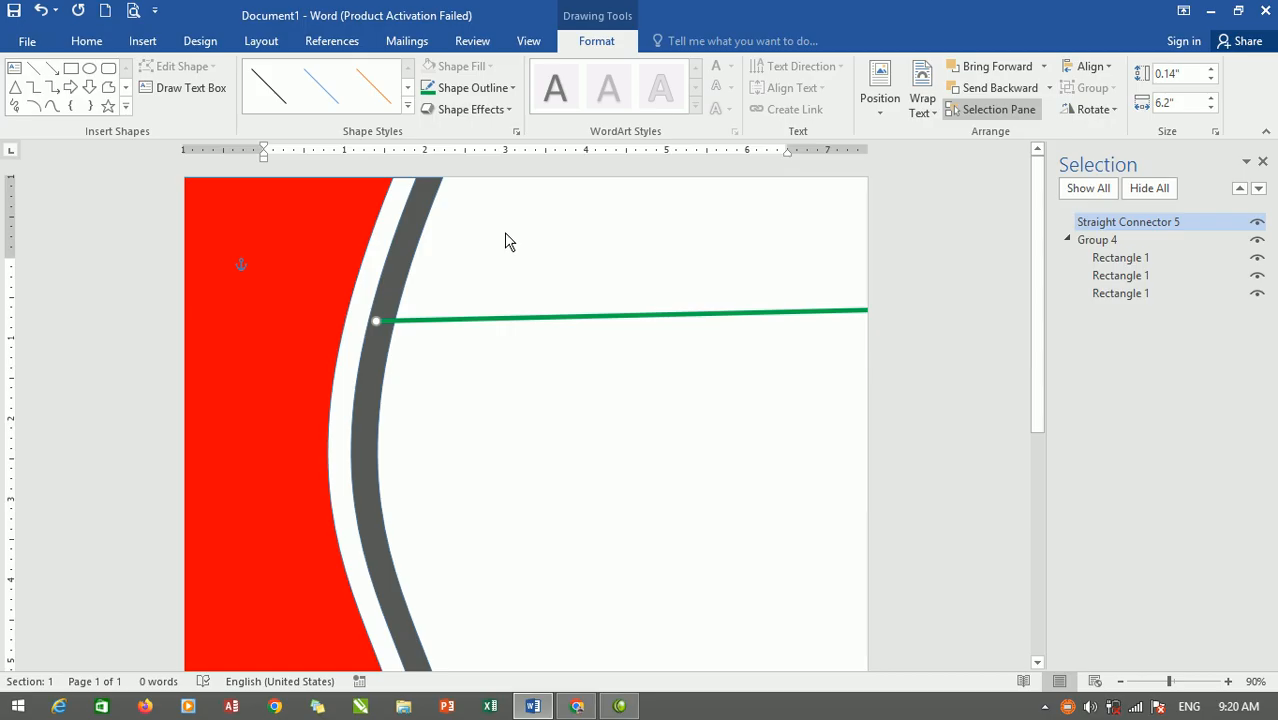
key(ctrl+d)
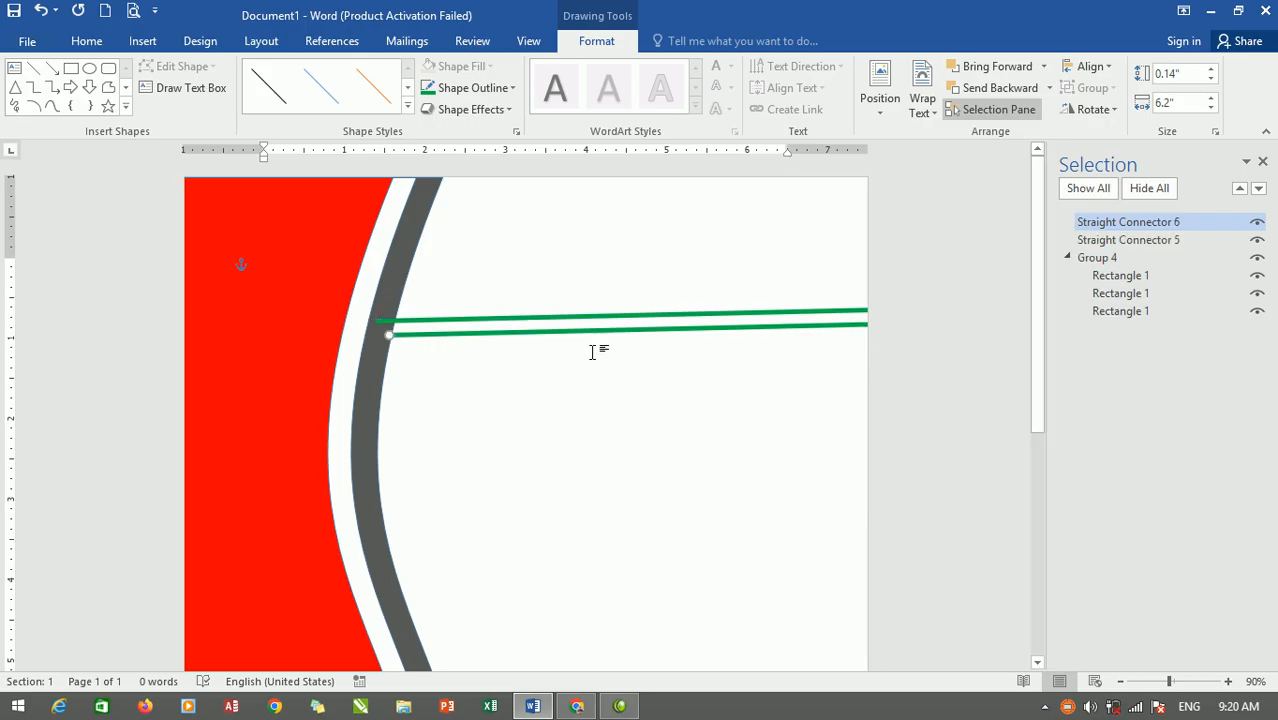
drag(565, 338, 549, 328)
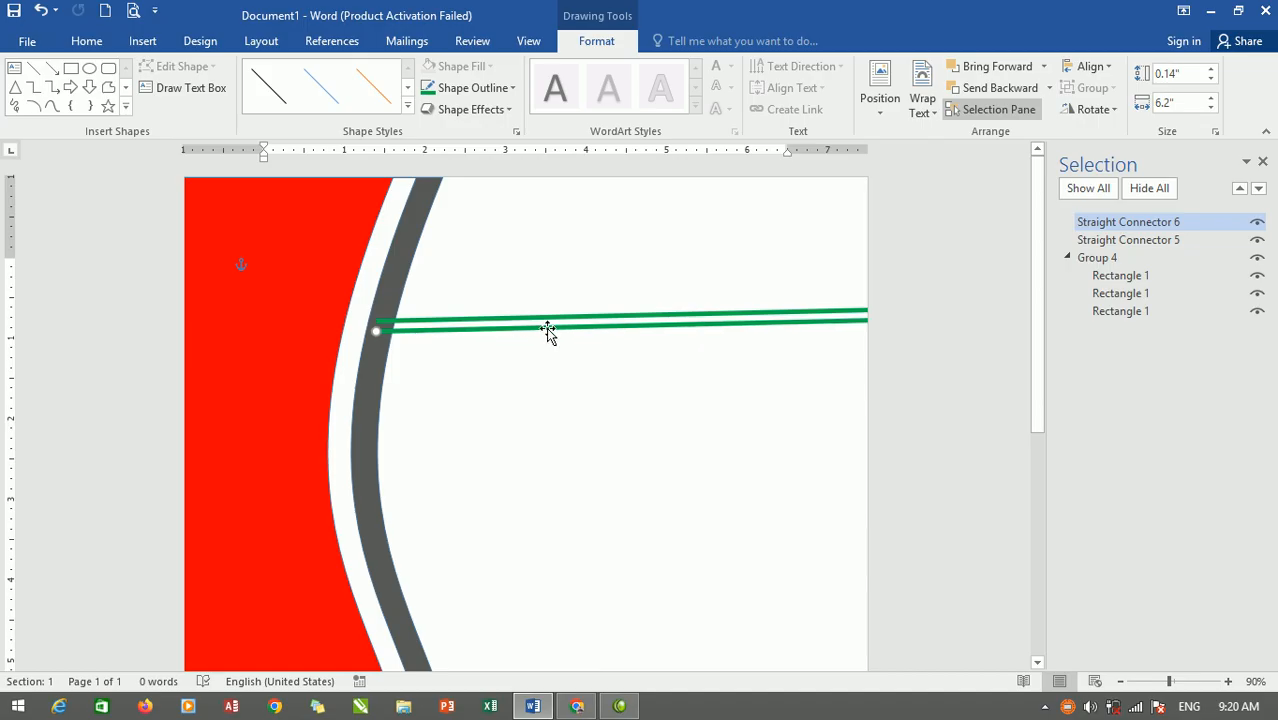
Give the lower copied line a red outline.
click(498, 91)
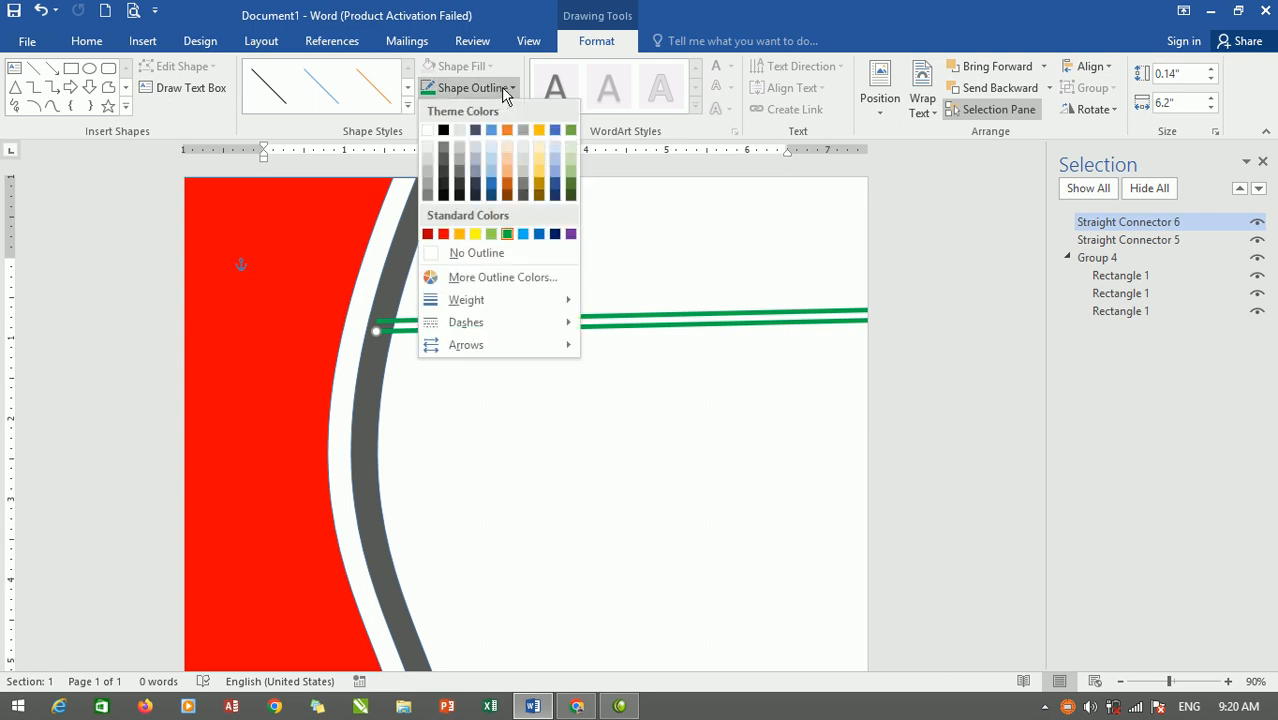
click(443, 236)
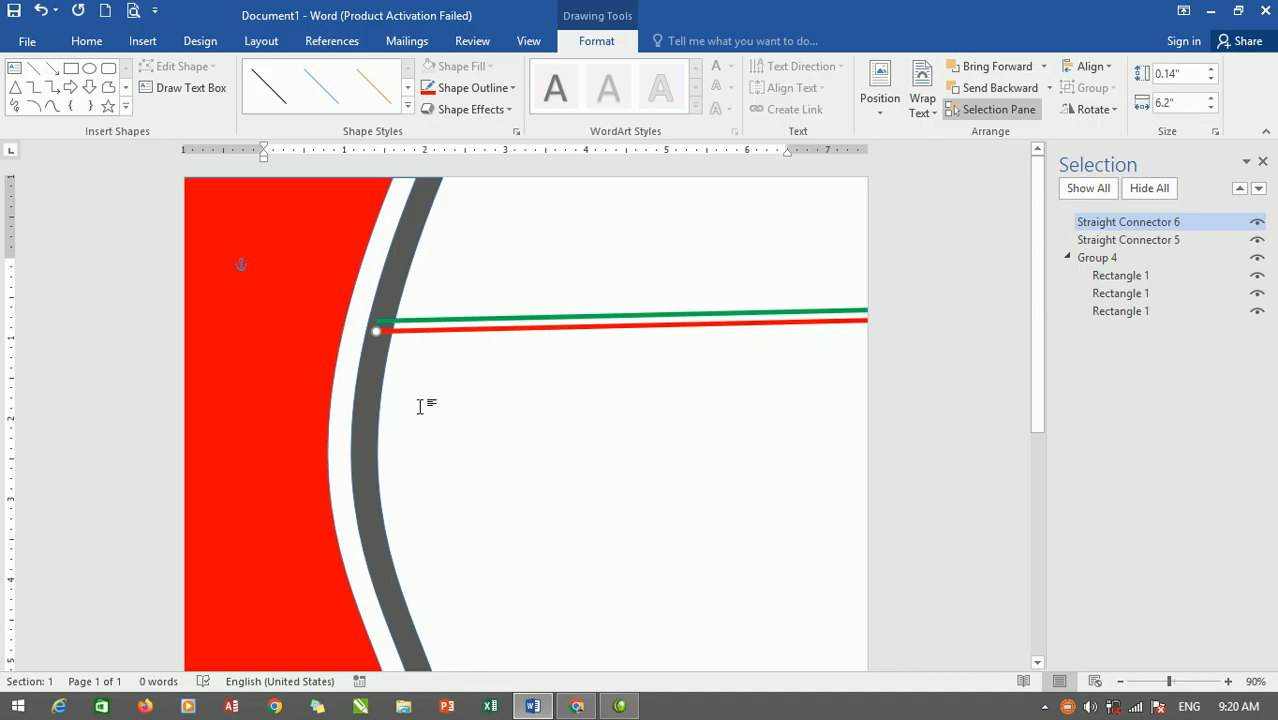
click(402, 259)
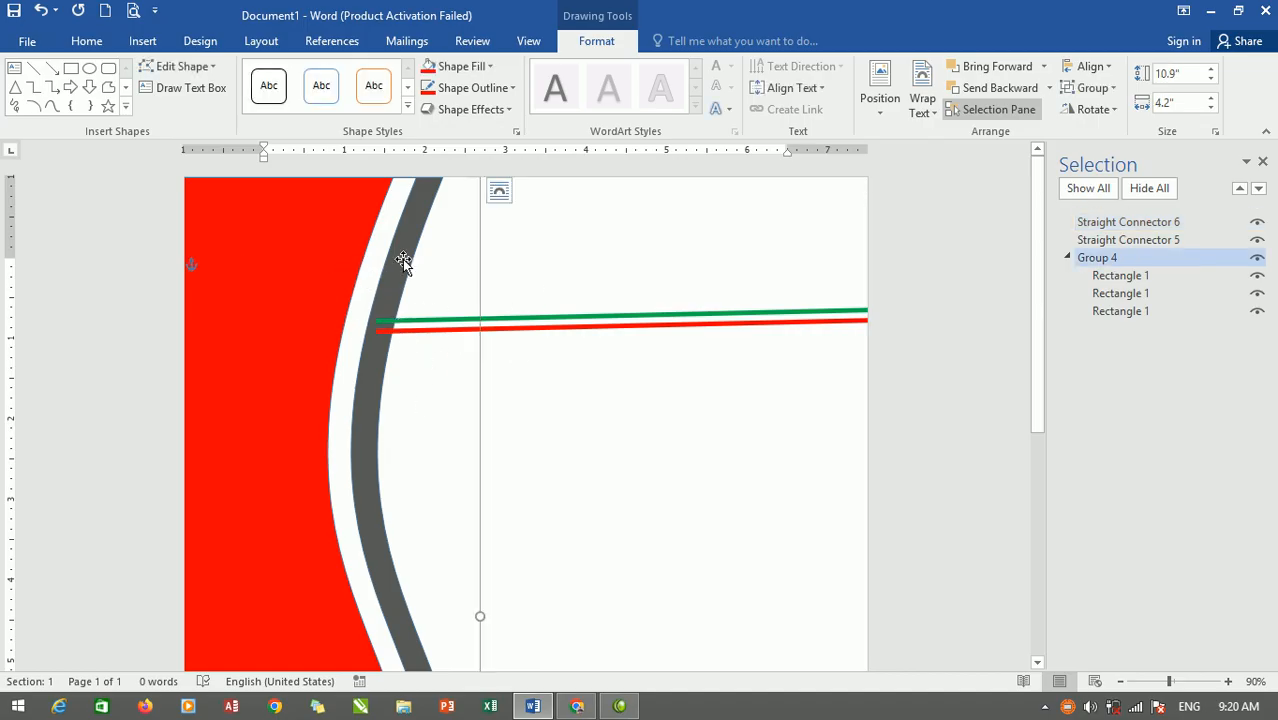
click(578, 326)
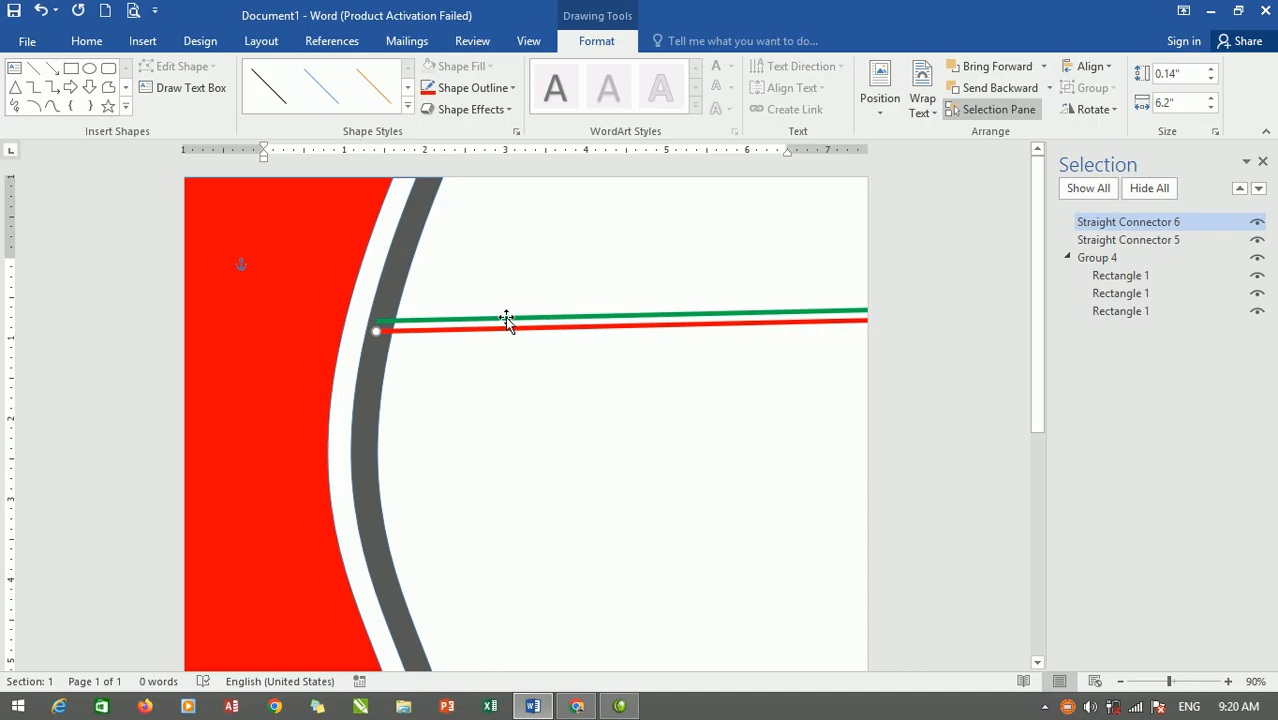
Send the green and red lines to the back, behind the wave group.
right_click(506, 317)
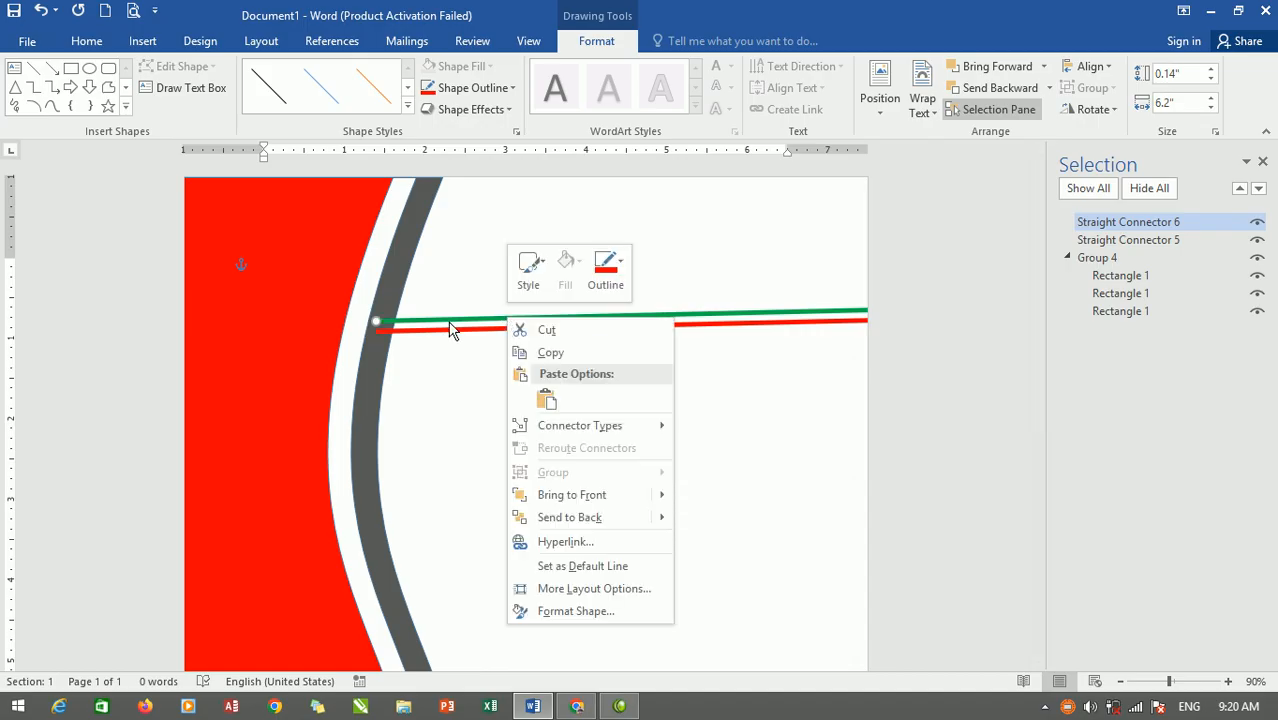
mouse_move(573, 528)
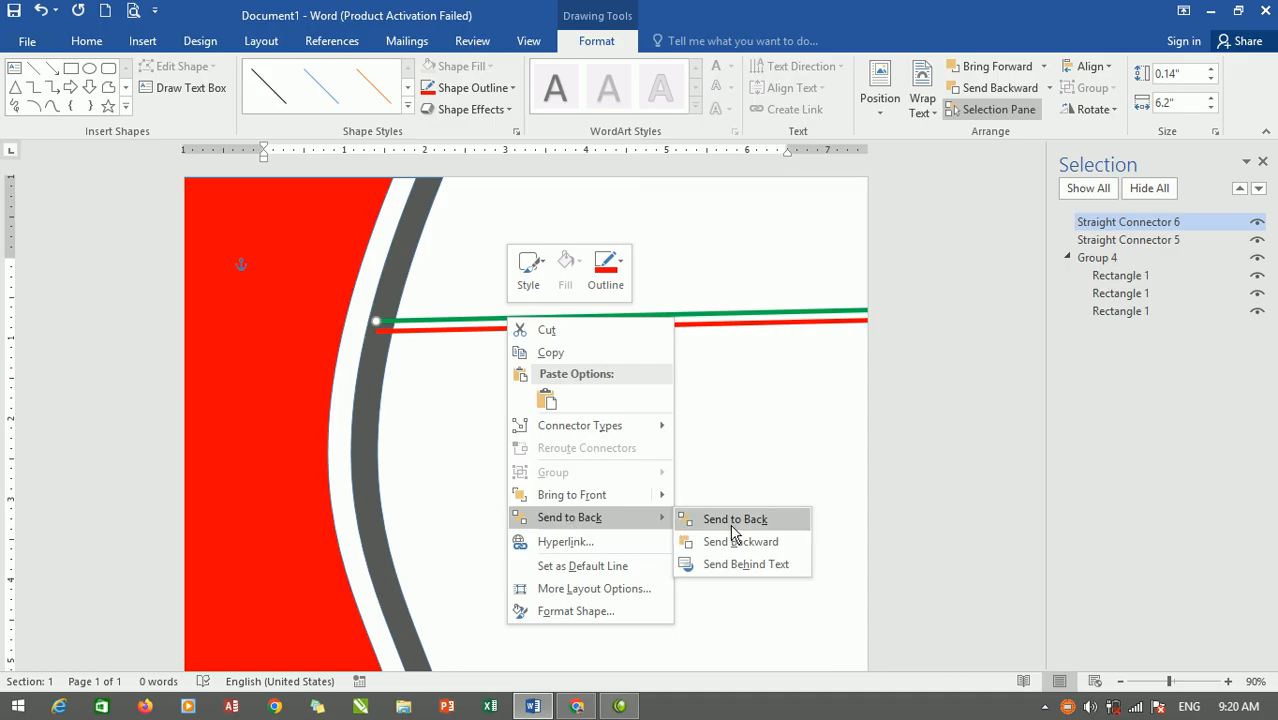
click(401, 327)
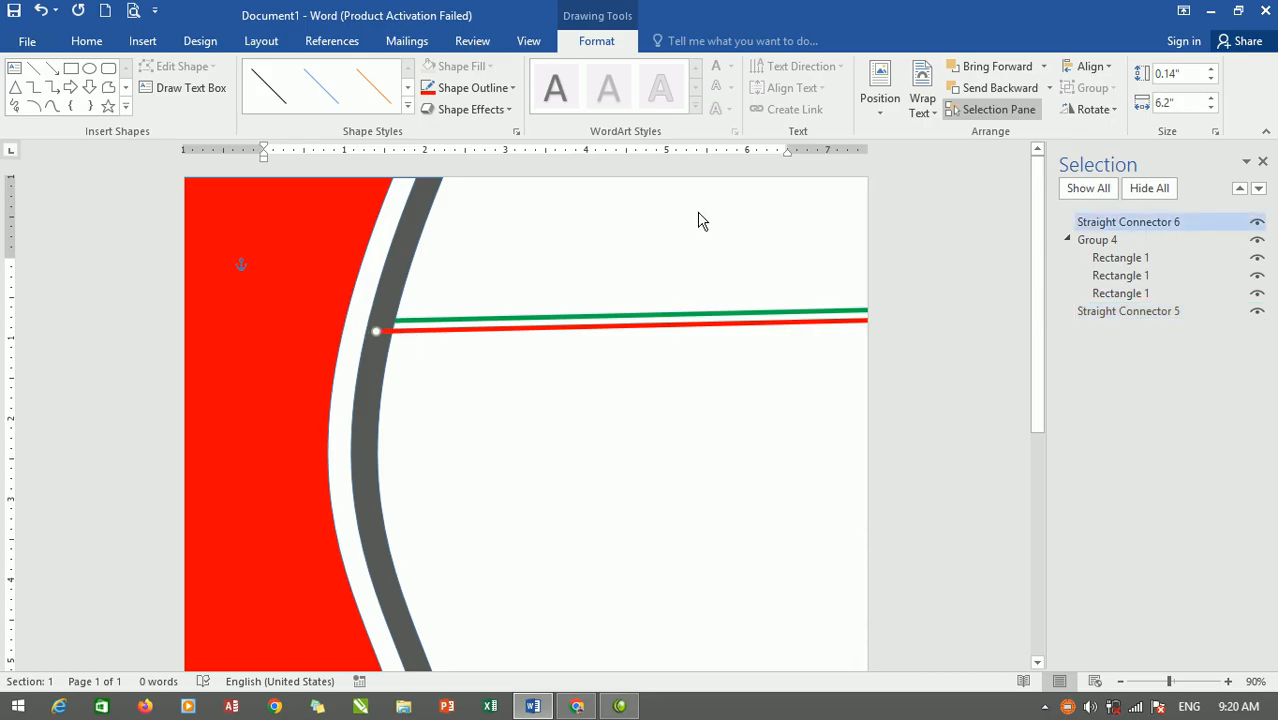
right_click(577, 328)
mouse_move(722, 527)
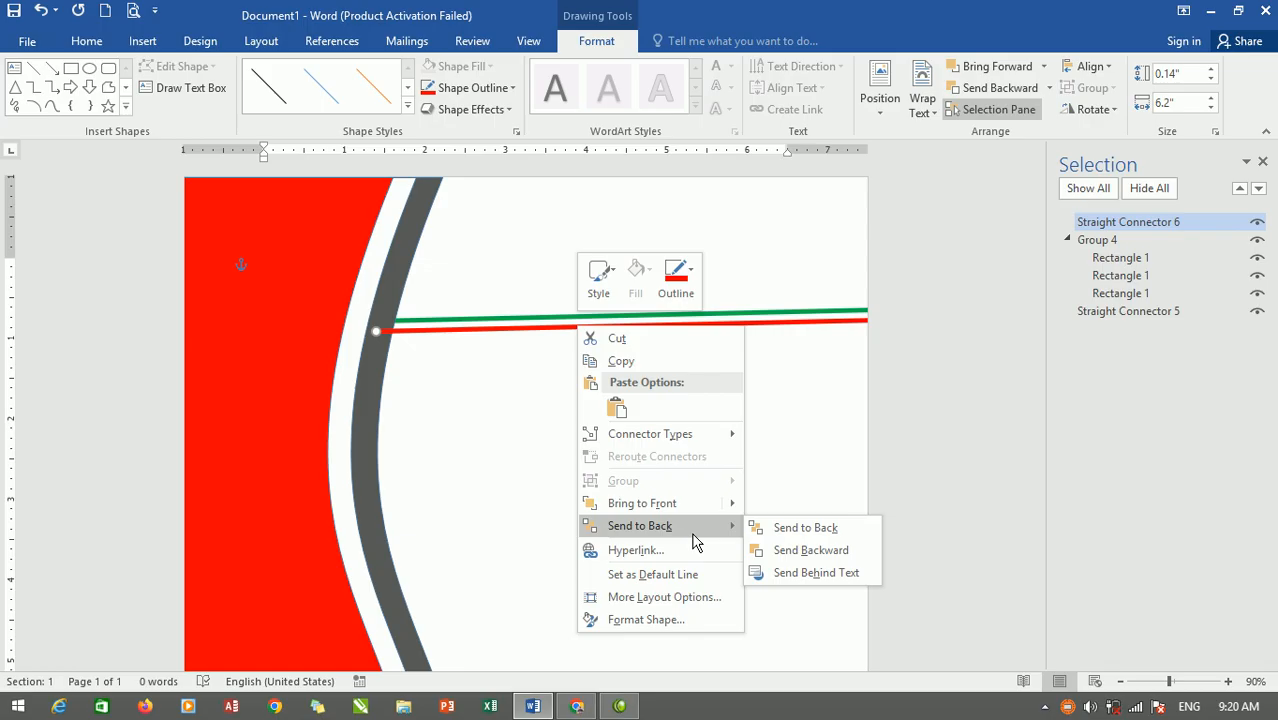
click(805, 526)
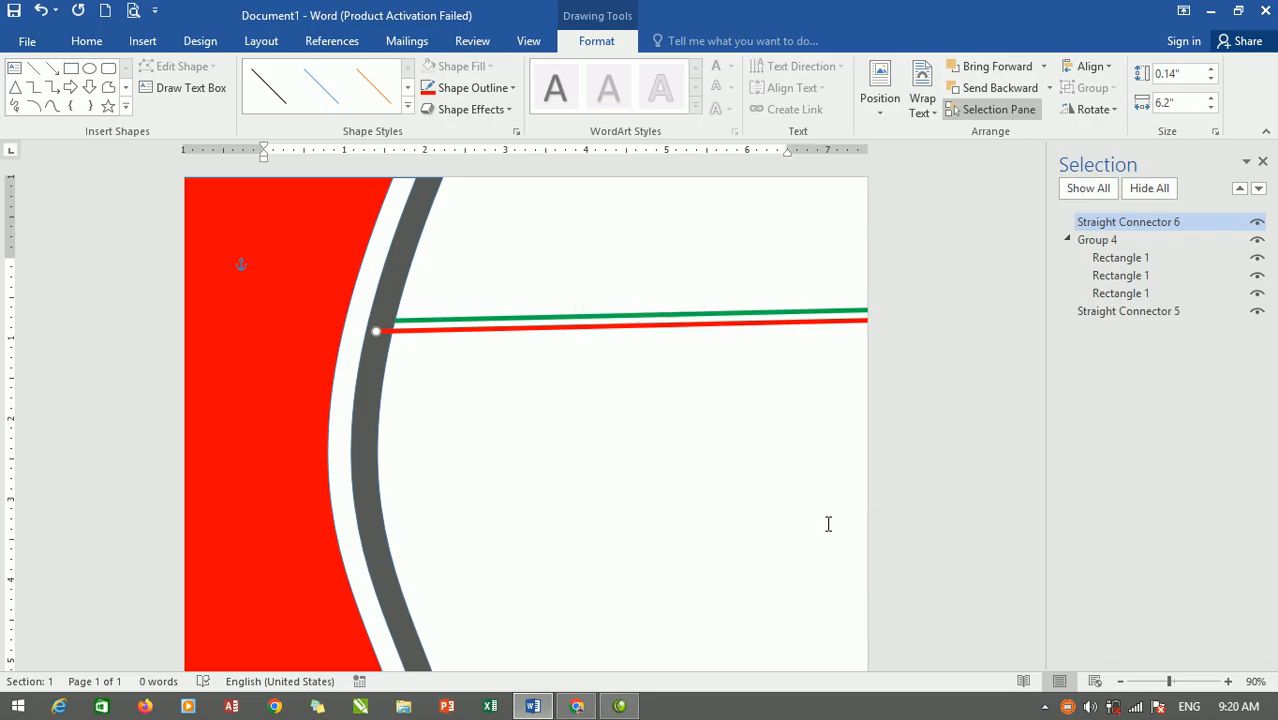
click(929, 276)
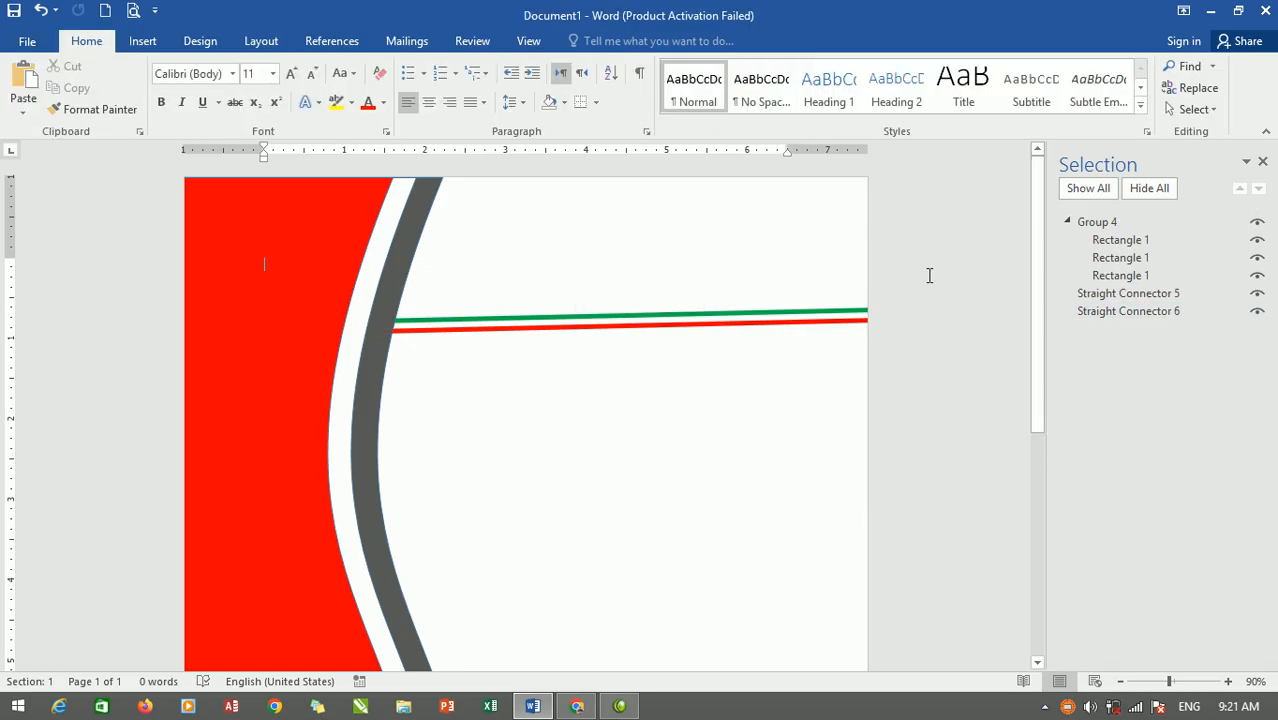
Give the green line a reflection: 92% transparency, 65% size, 66 pt blur, 85 pt distance.
click(728, 312)
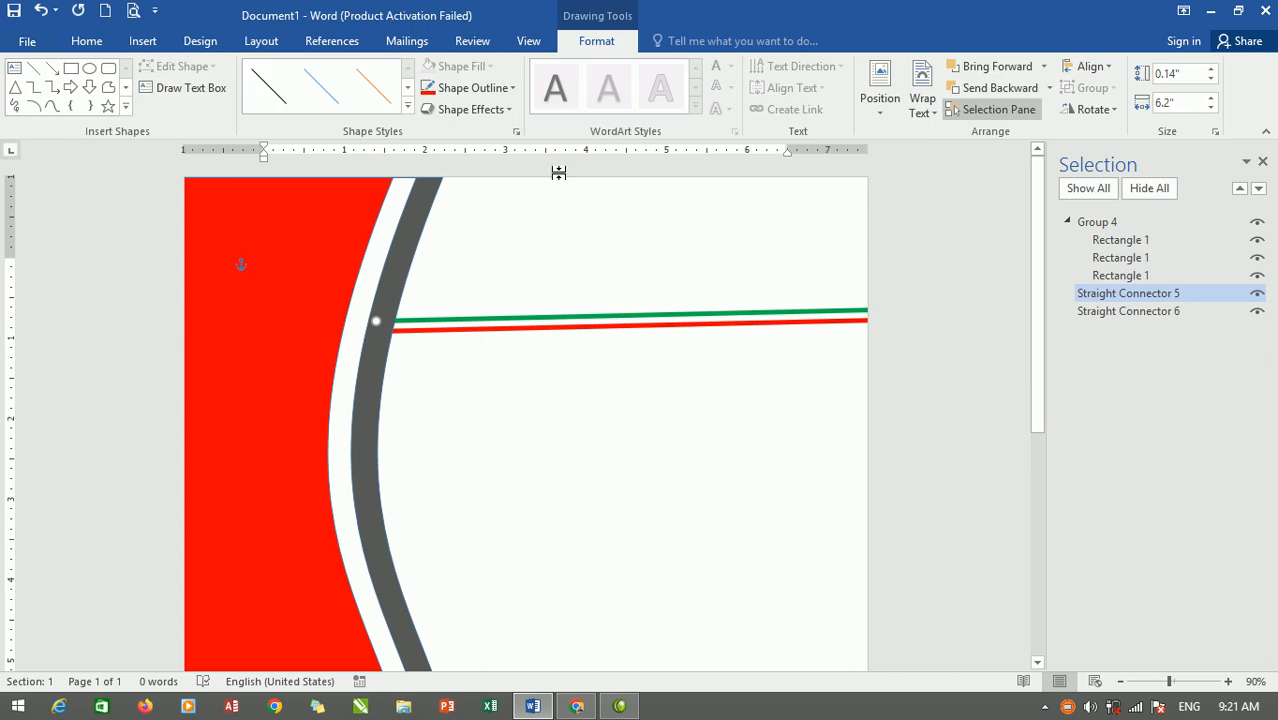
click(504, 110)
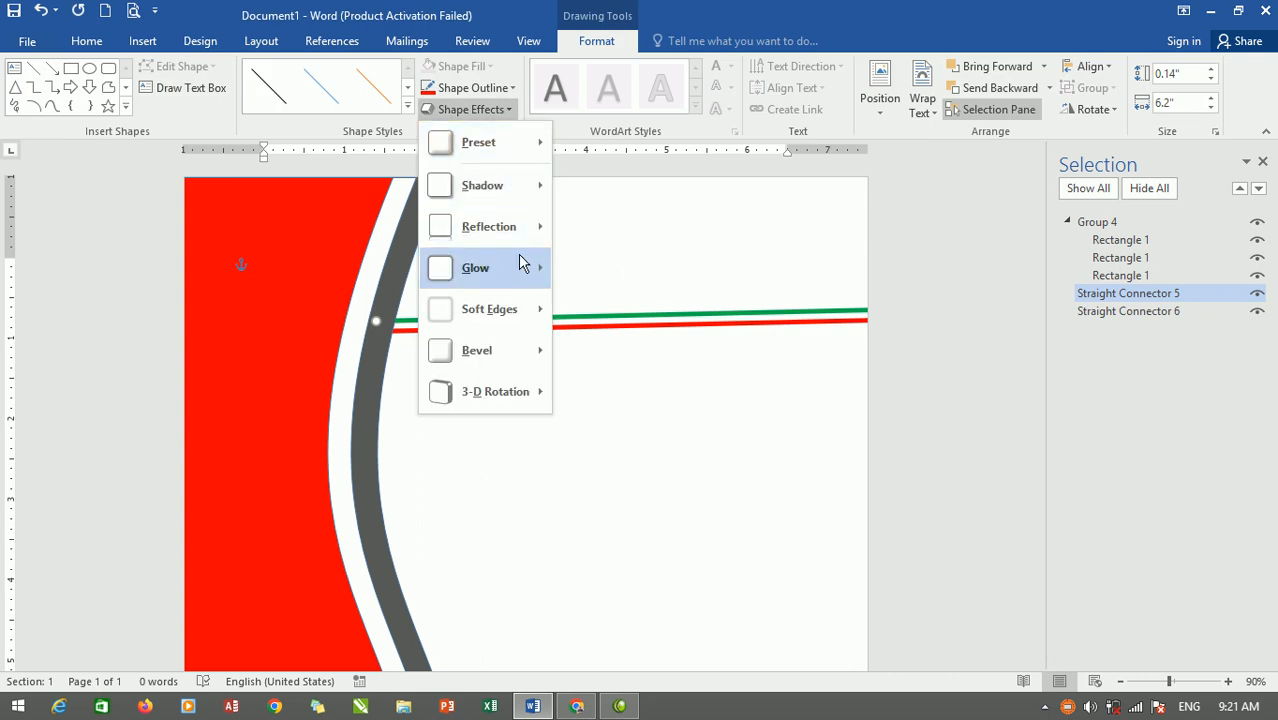
mouse_move(529, 237)
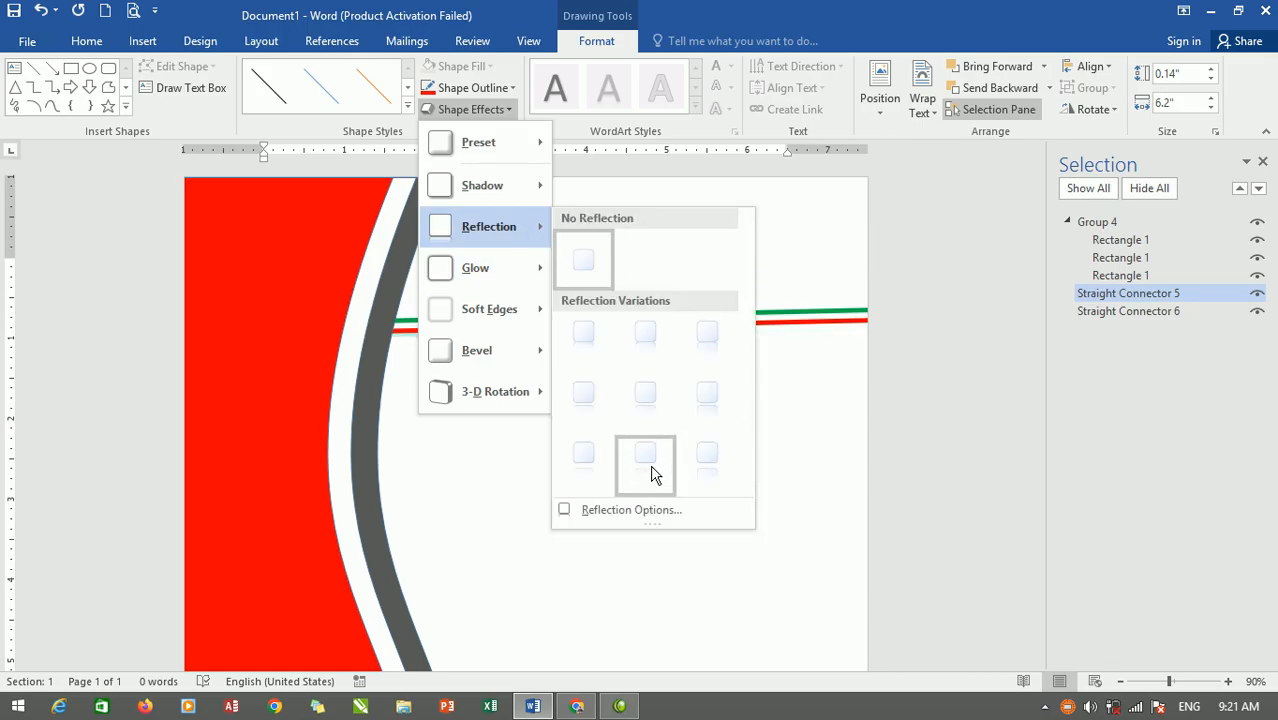
click(611, 512)
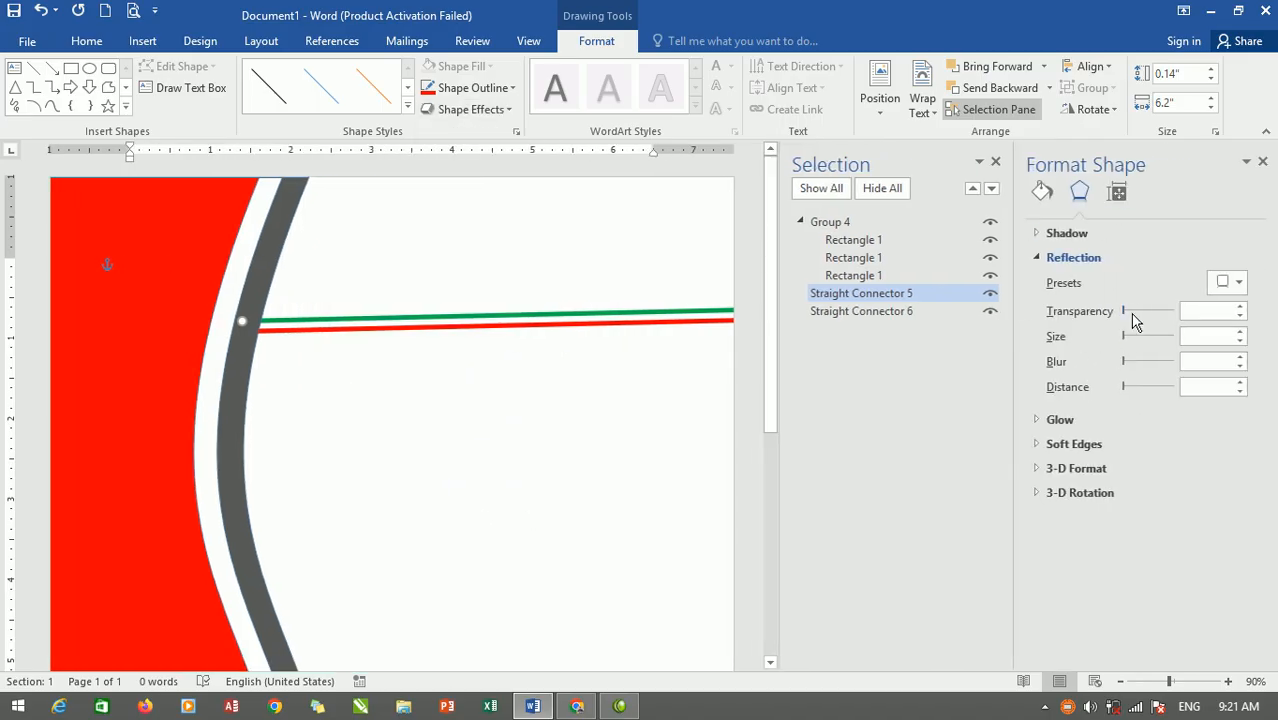
drag(1121, 310, 1168, 310)
drag(1153, 366, 1166, 388)
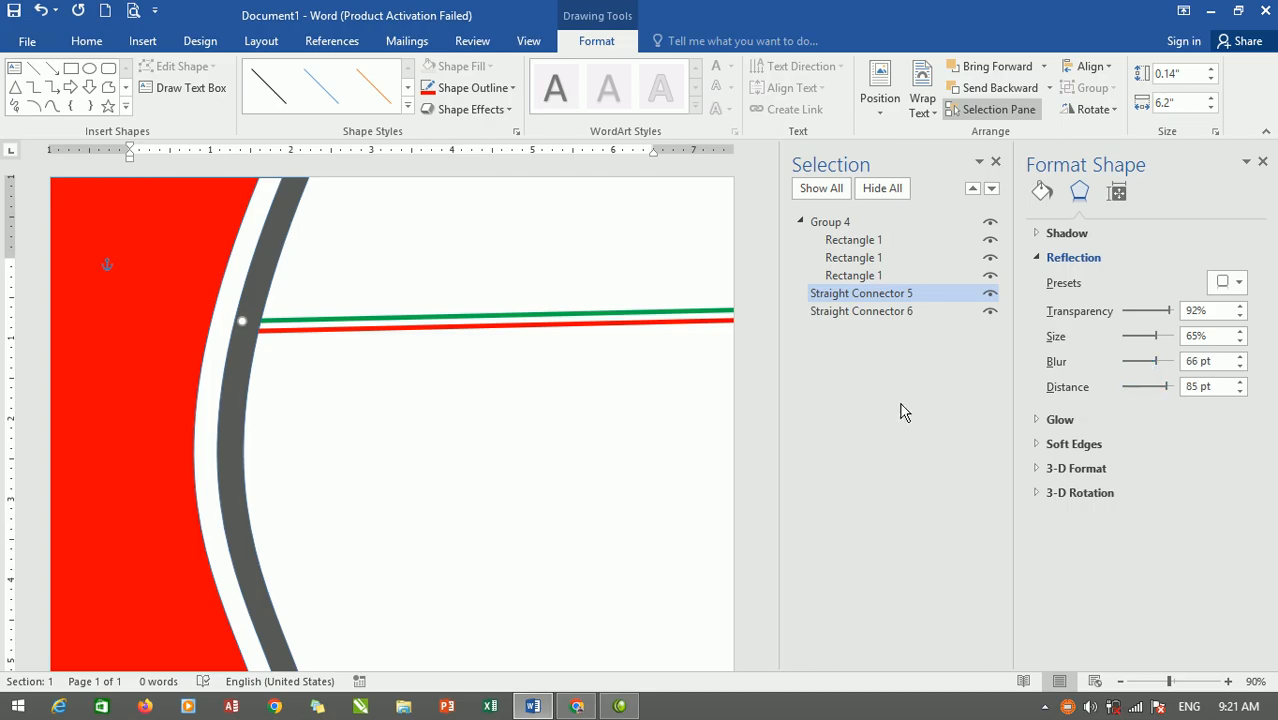
Close the Format Shape and Selection panes.
click(1262, 161)
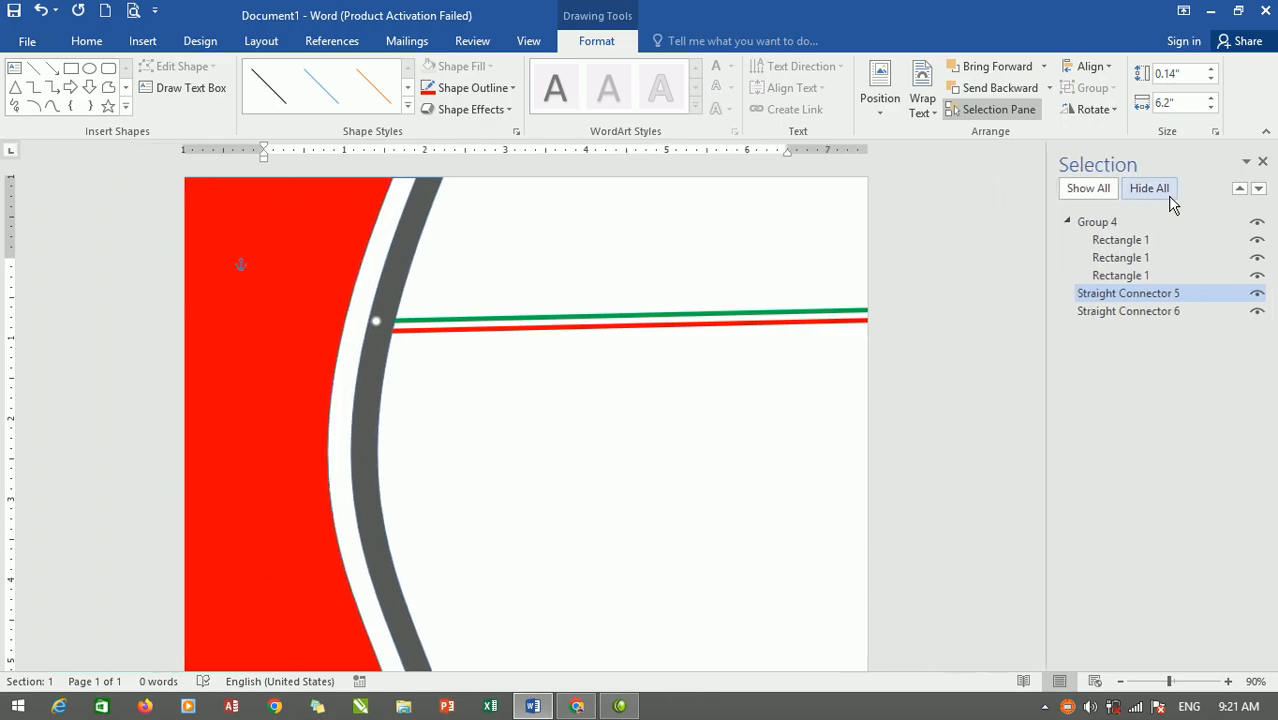
click(1263, 160)
click(501, 113)
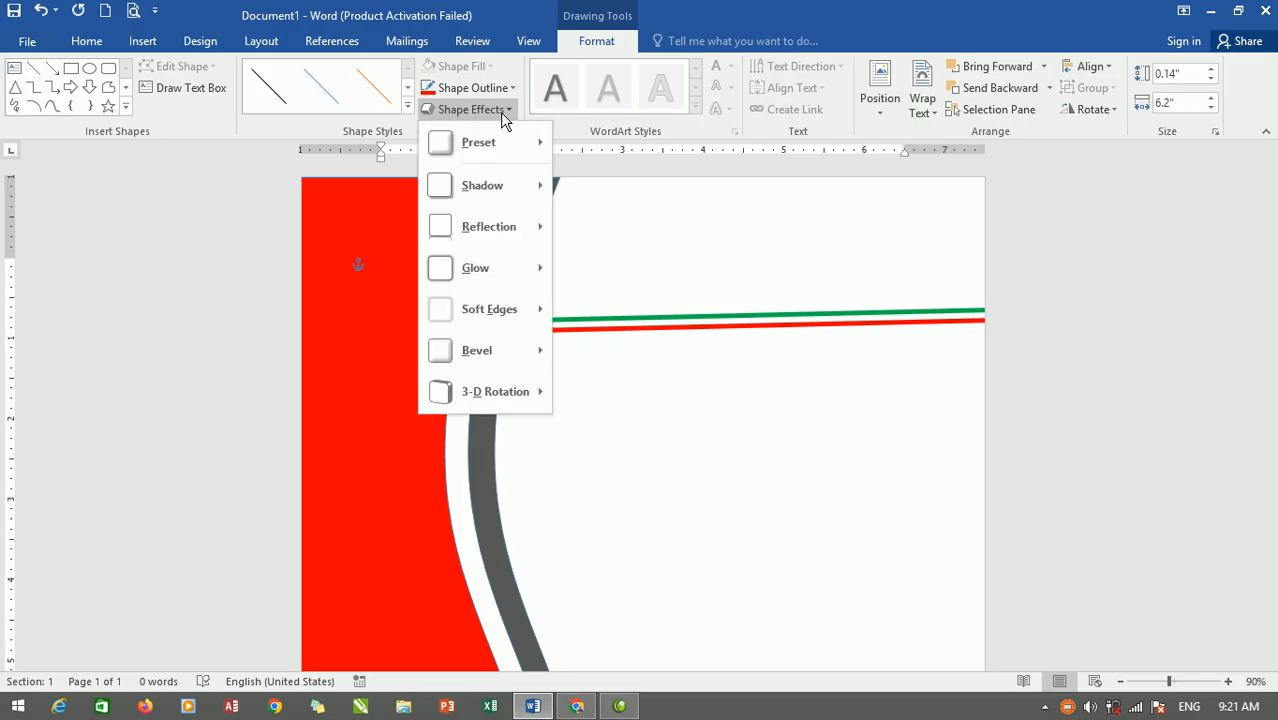
Apply a Shape Effects preset to the red line.
mouse_move(497, 144)
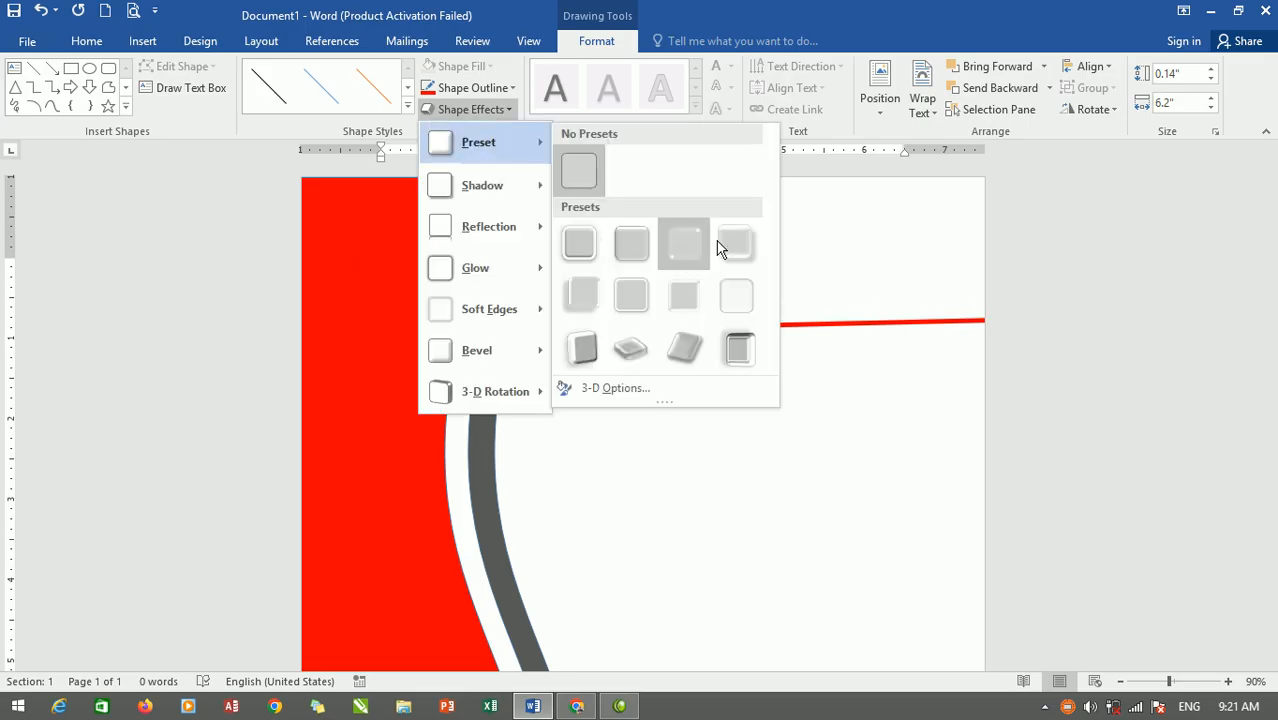
click(746, 242)
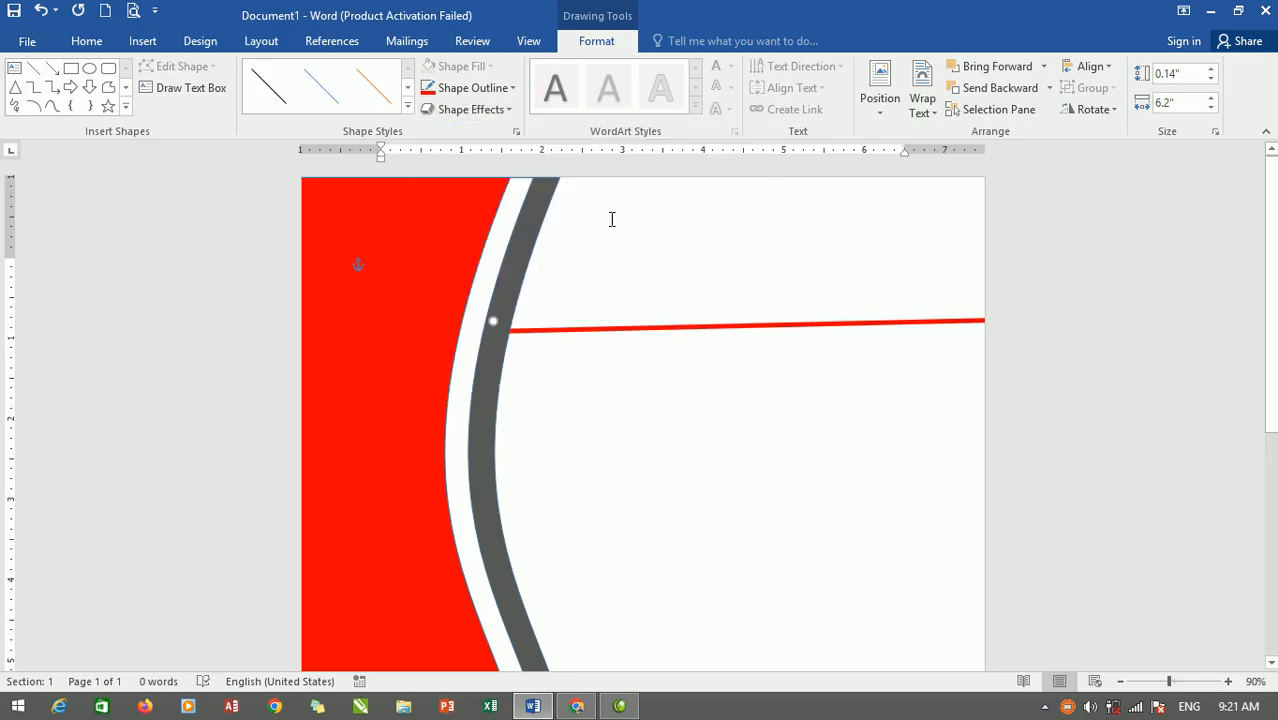
click(513, 88)
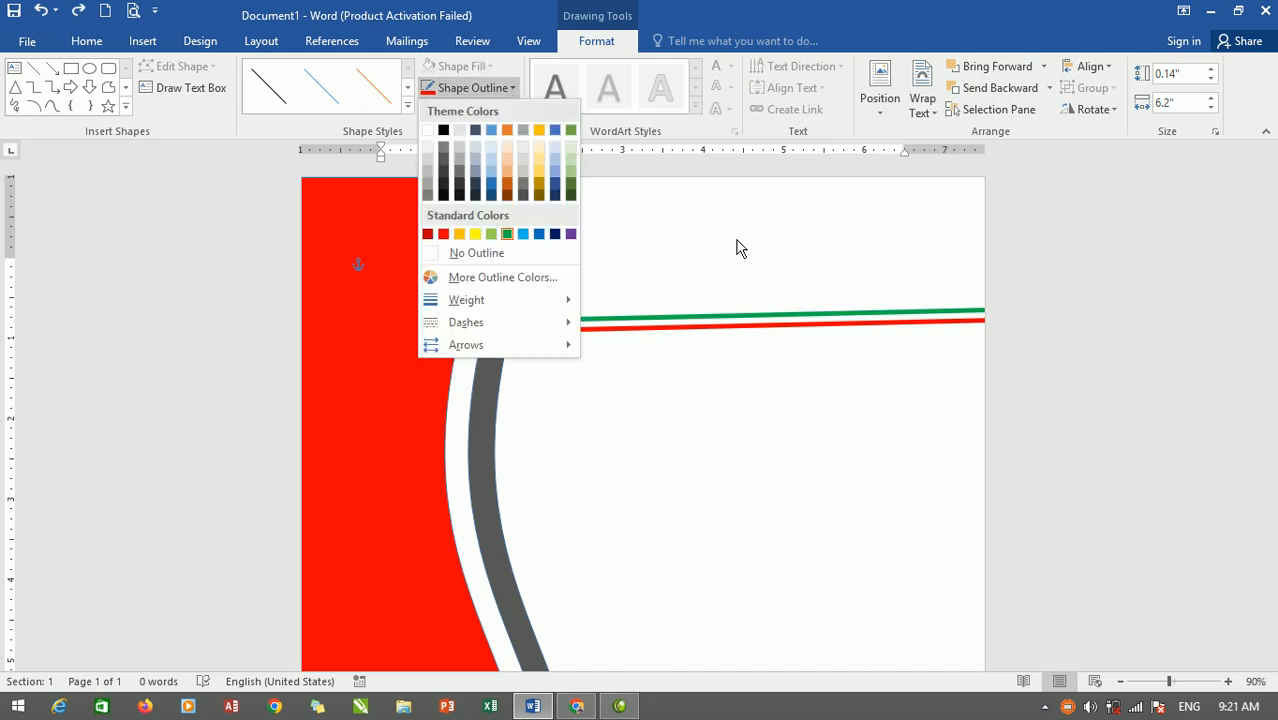
click(673, 240)
Add an outer shadow to the green line.
click(478, 109)
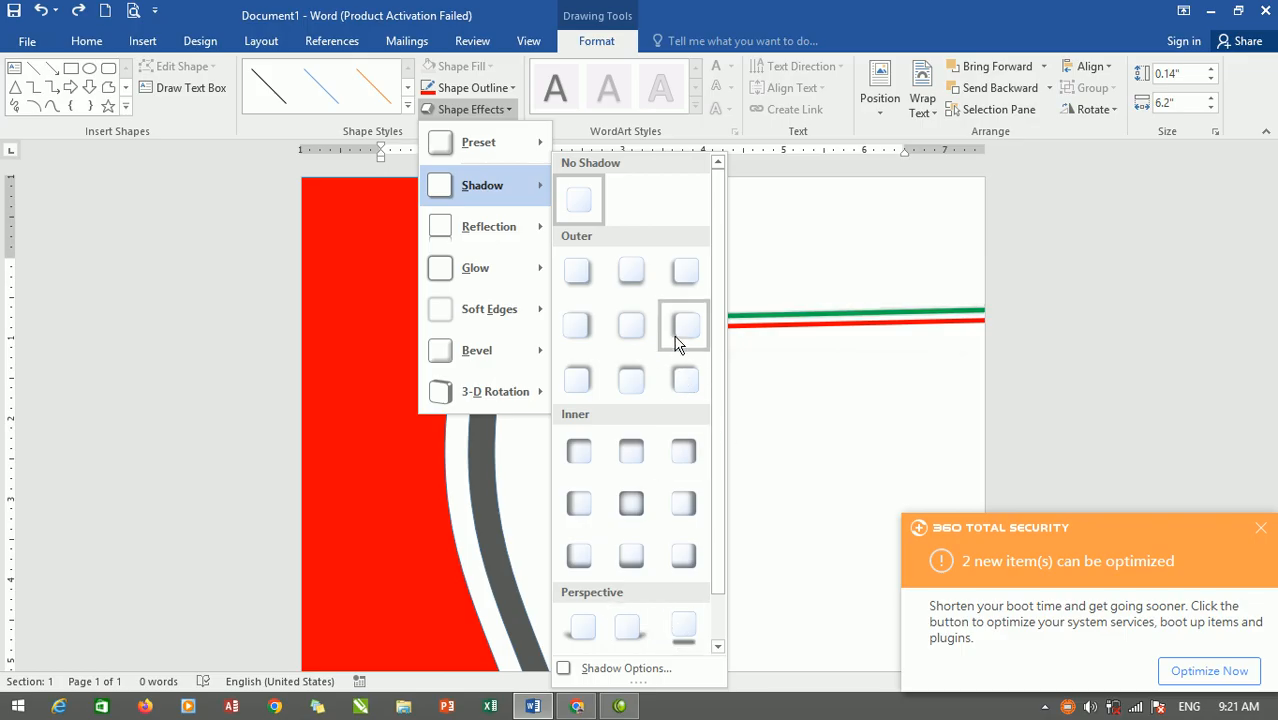
click(688, 385)
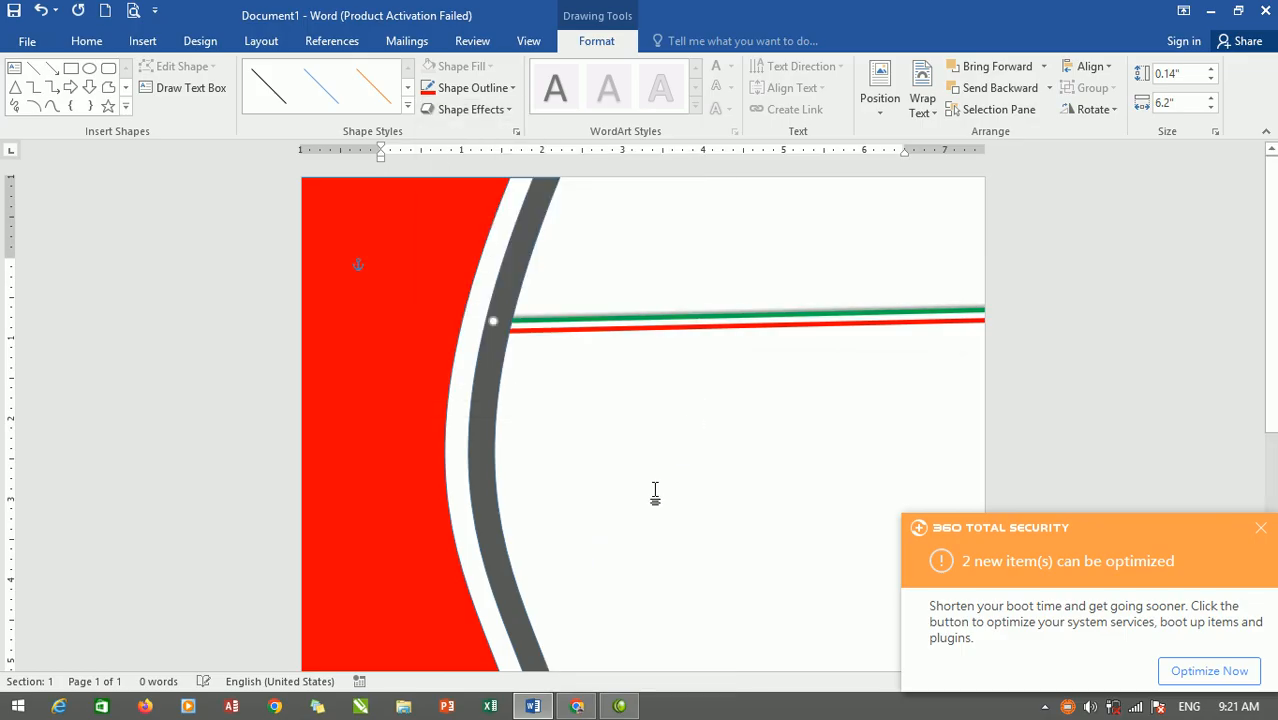
click(653, 418)
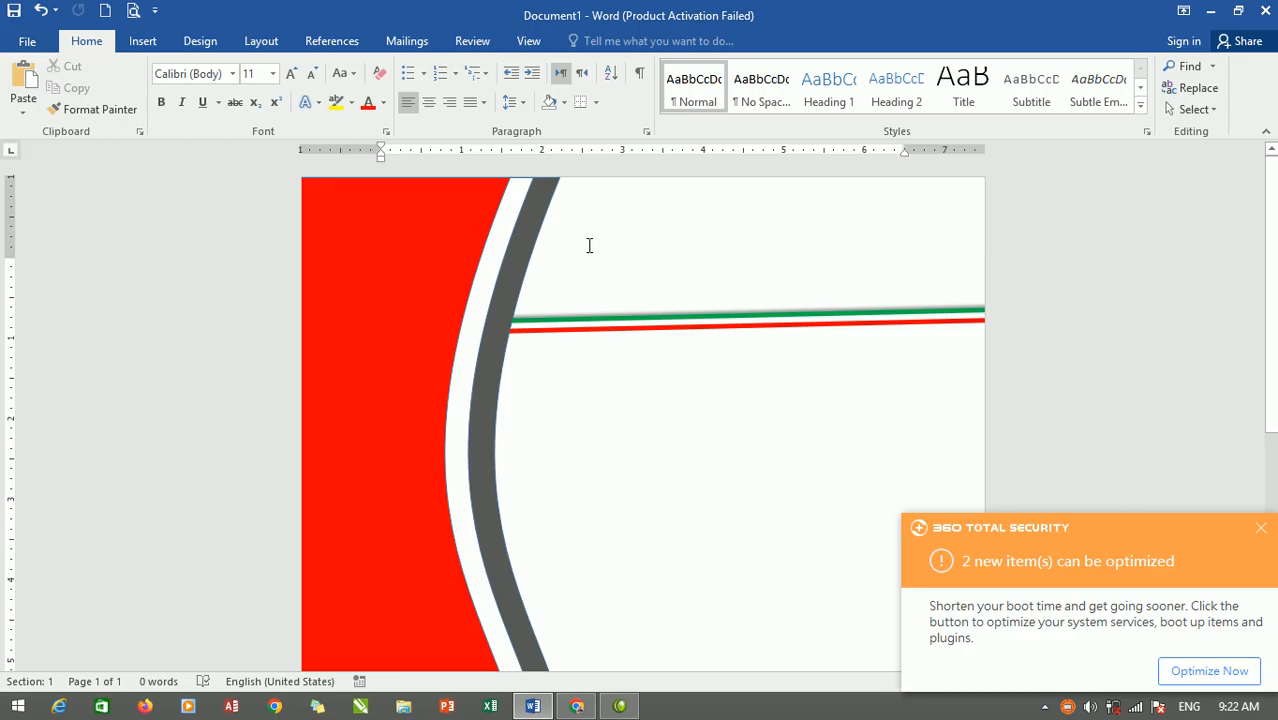
Draw a text box across the top-right page area above the lines, about 1.36" by 4.97".
click(145, 40)
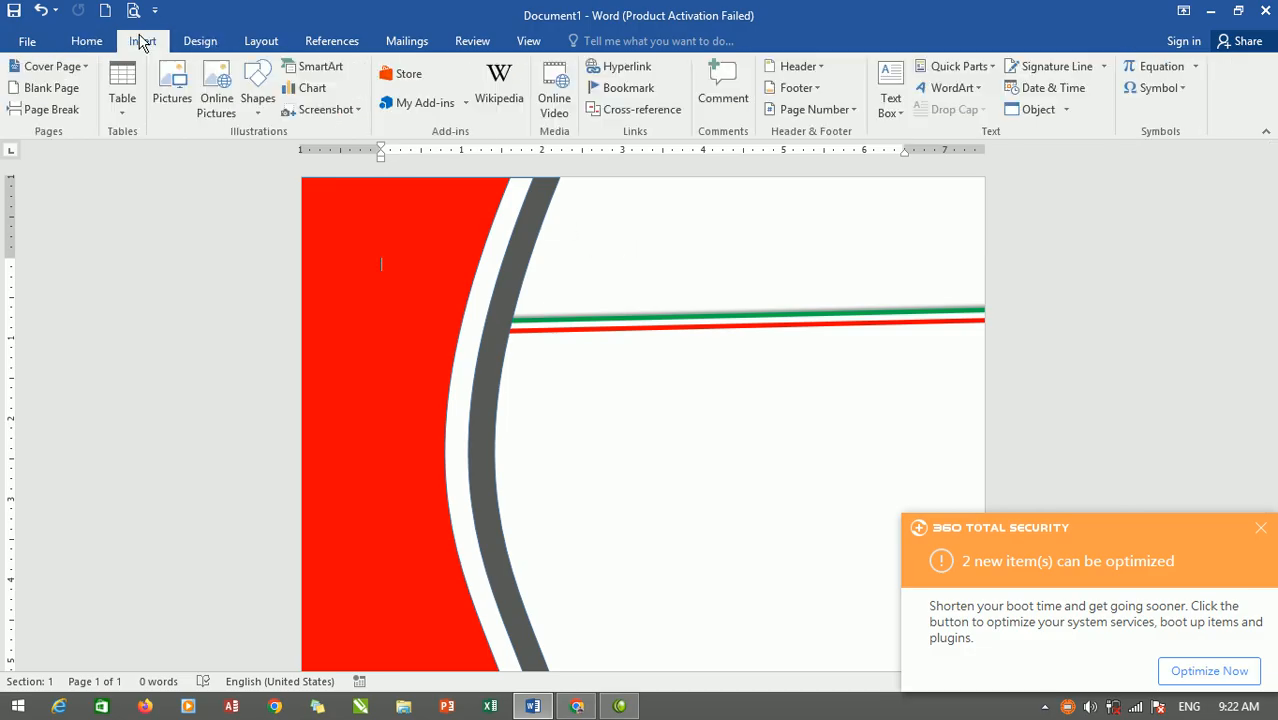
click(890, 100)
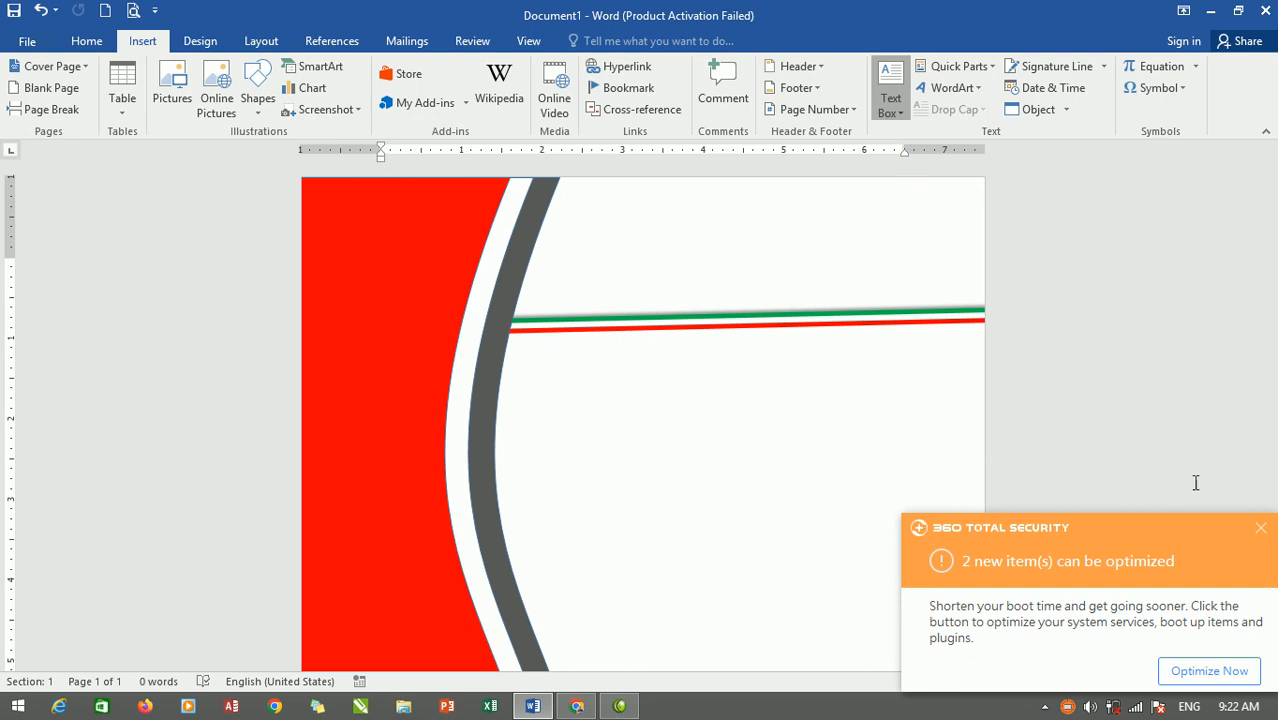
click(936, 510)
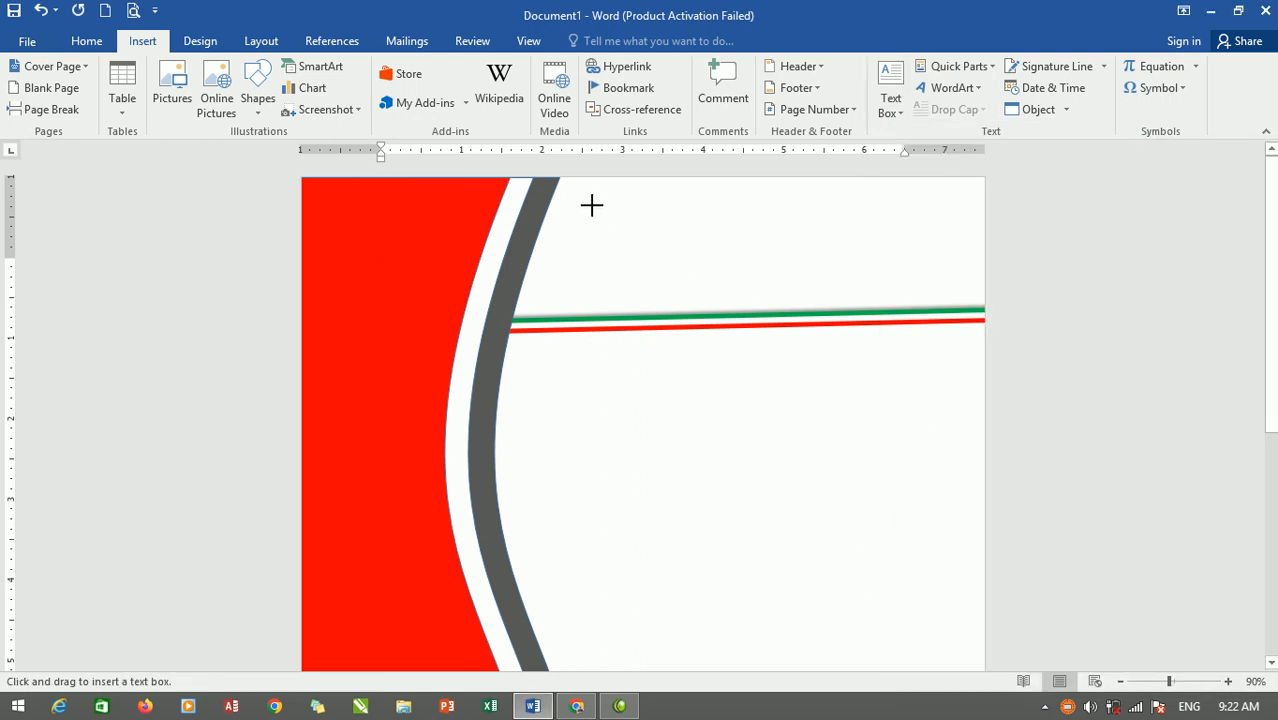
mouse_move(575, 180)
mouse_down()
mouse_move(767, 289)
mouse_move(977, 296)
mouse_up()
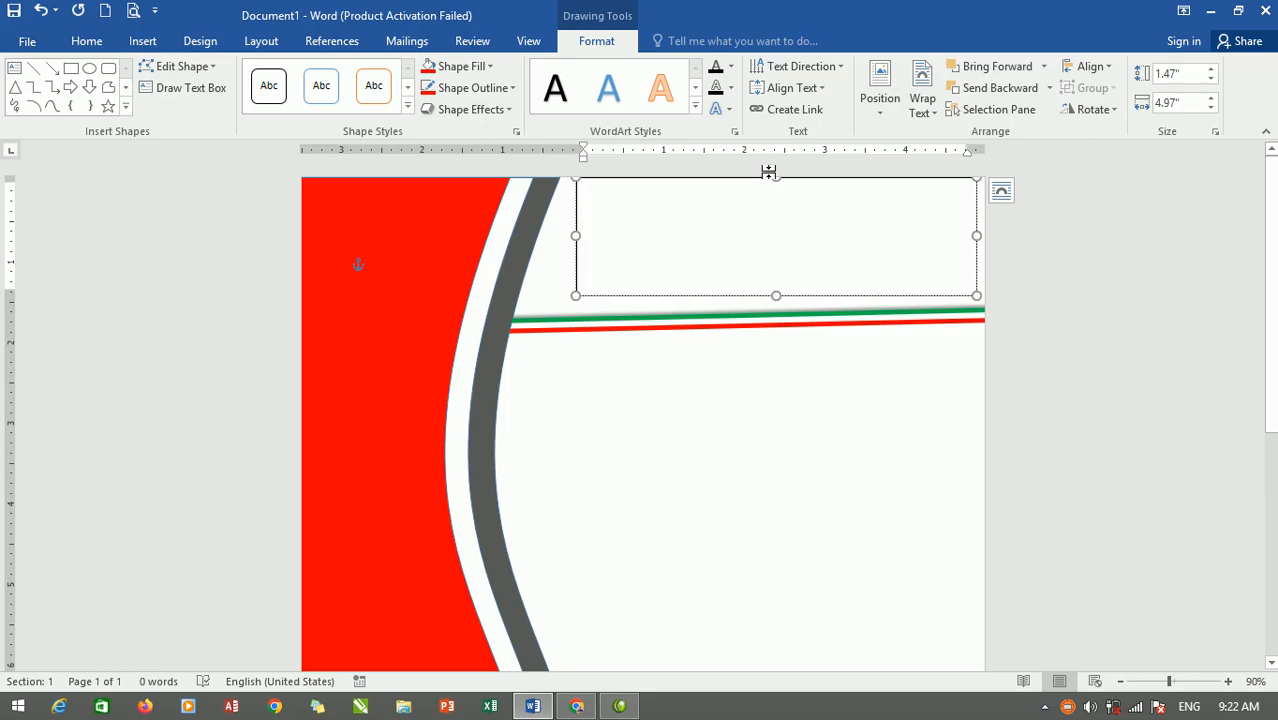
drag(775, 178, 775, 185)
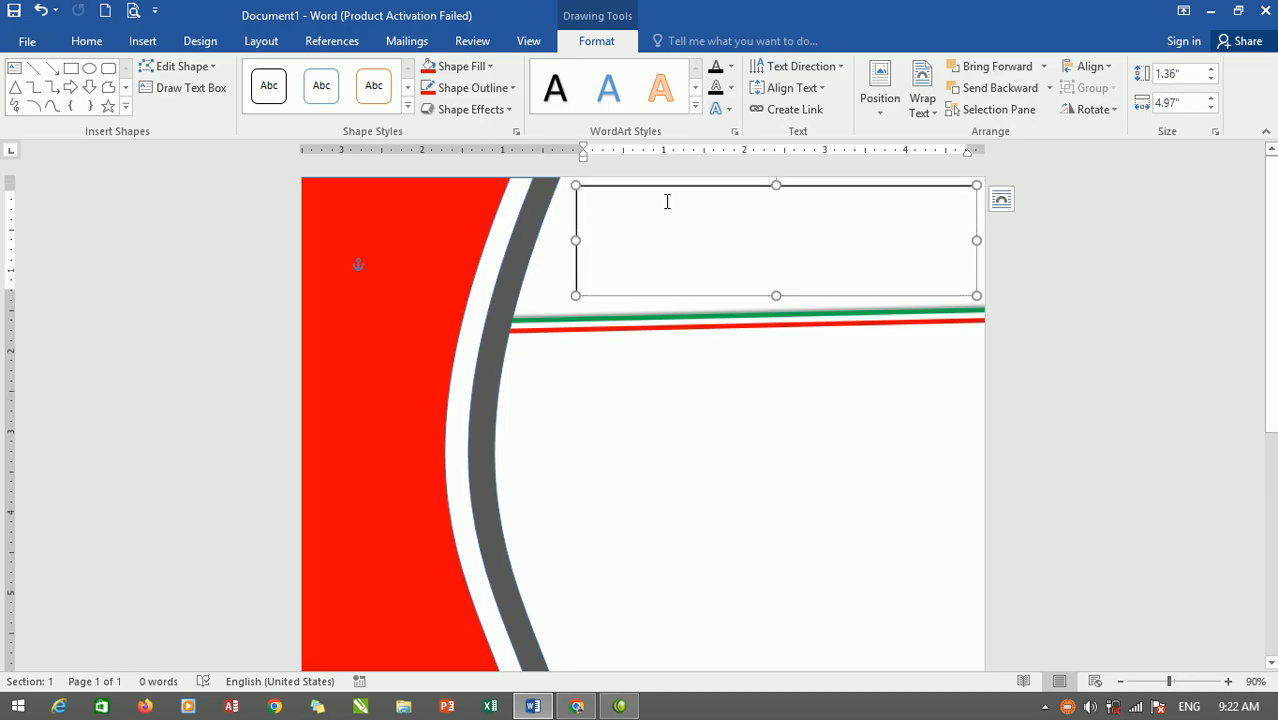
Type the doctor's name, 'MD/ MMS' and the hospital's current job line on three lines.
text(Dr. Naveed ()
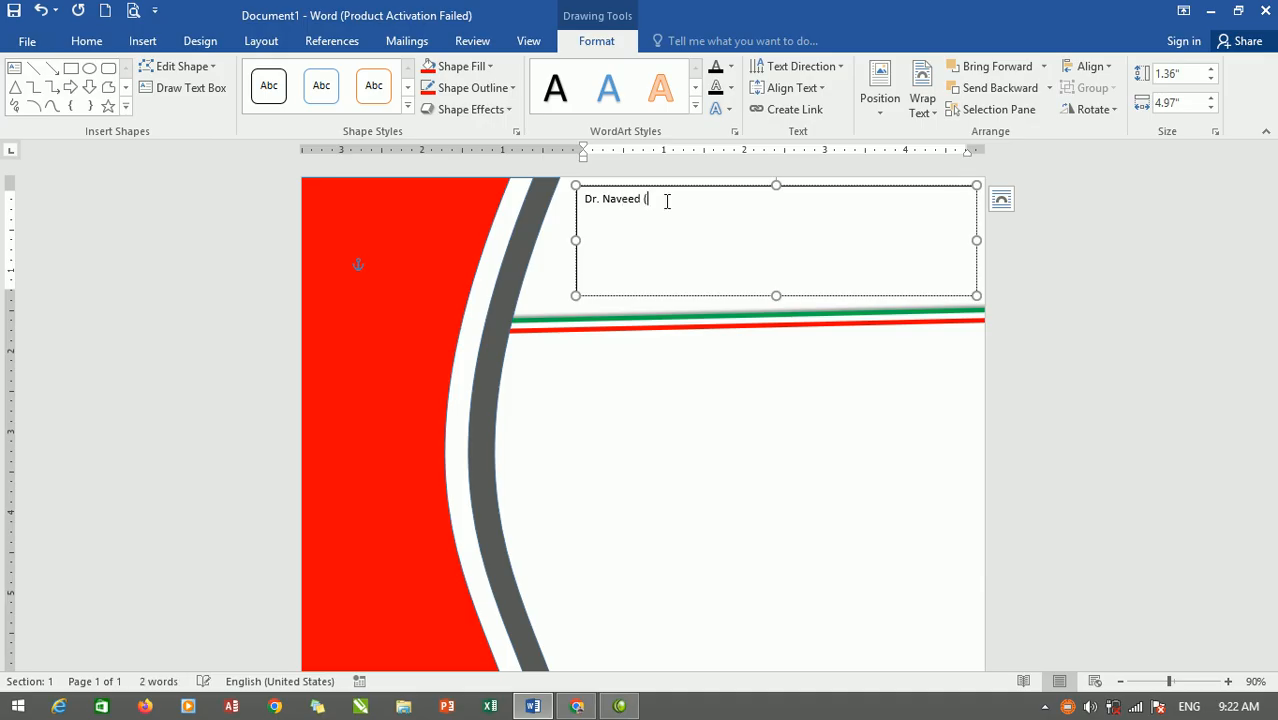
text(AM)
text(ham)
key(ctrl)
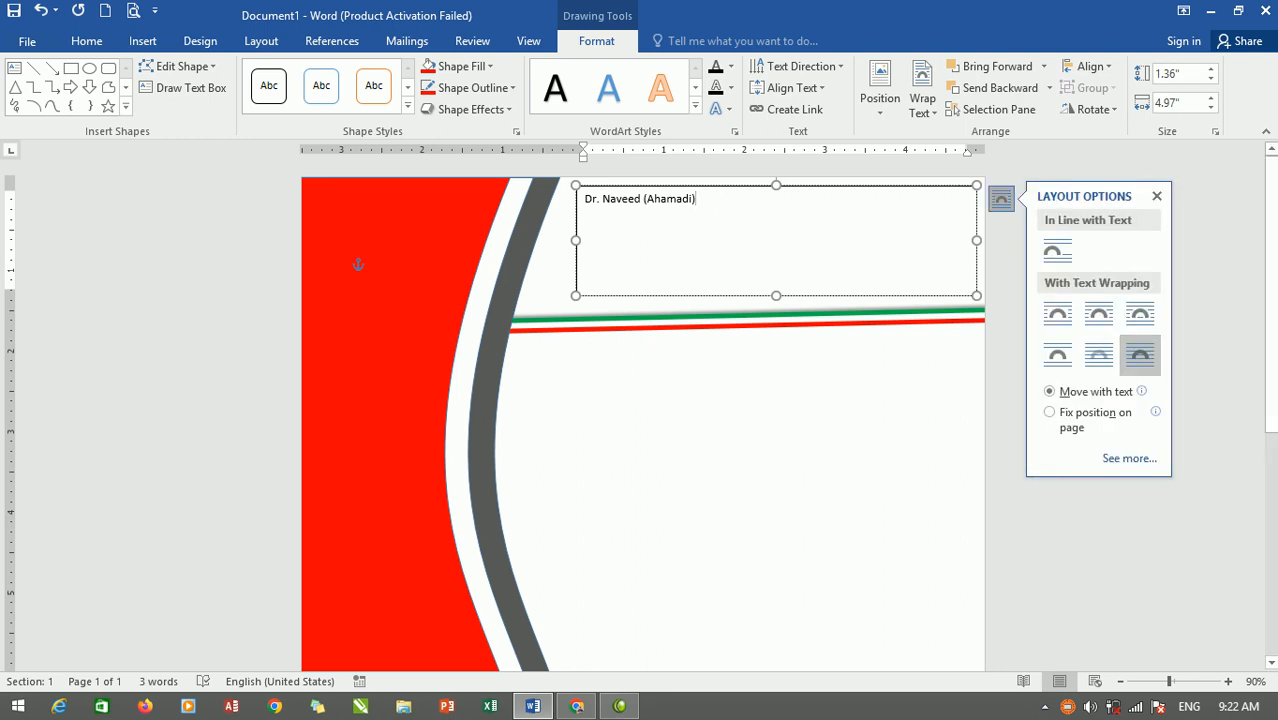
key(Return)
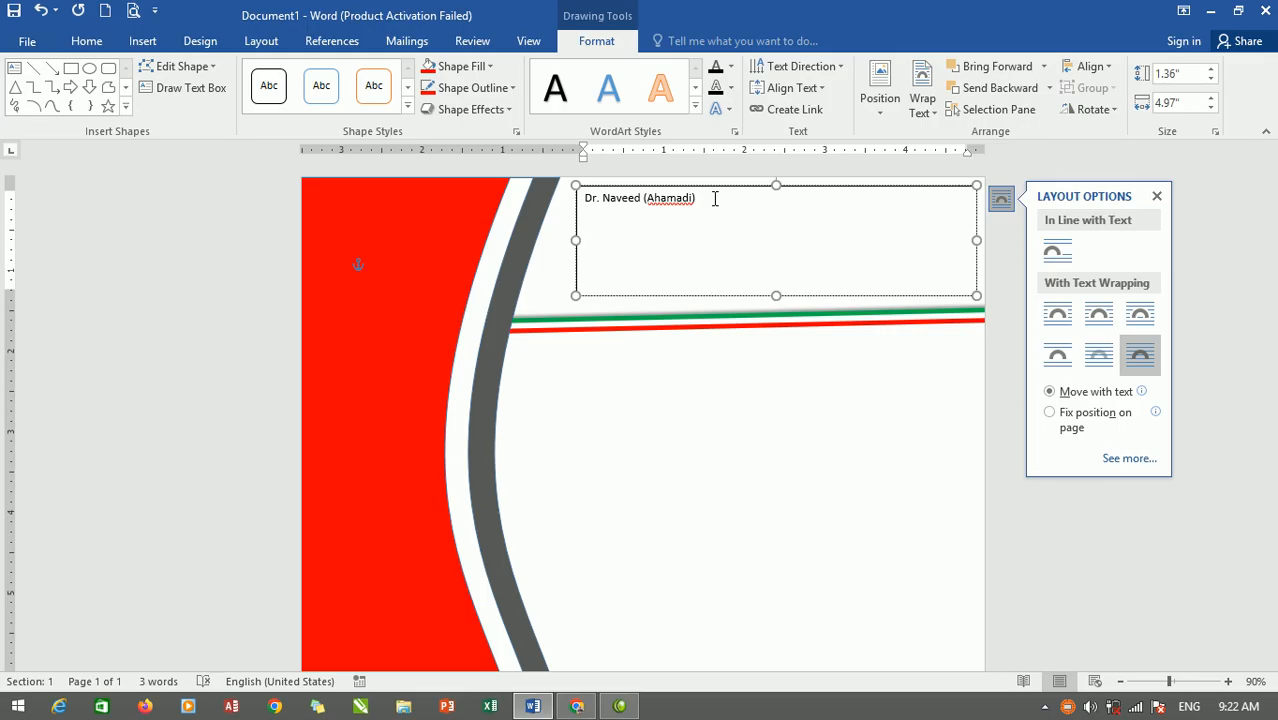
text(MD/ MM,)
key(Return)
text(CURR)
key(BackSpace)
key(BackSpace)
text(urrent job: Ahmadi hospital)
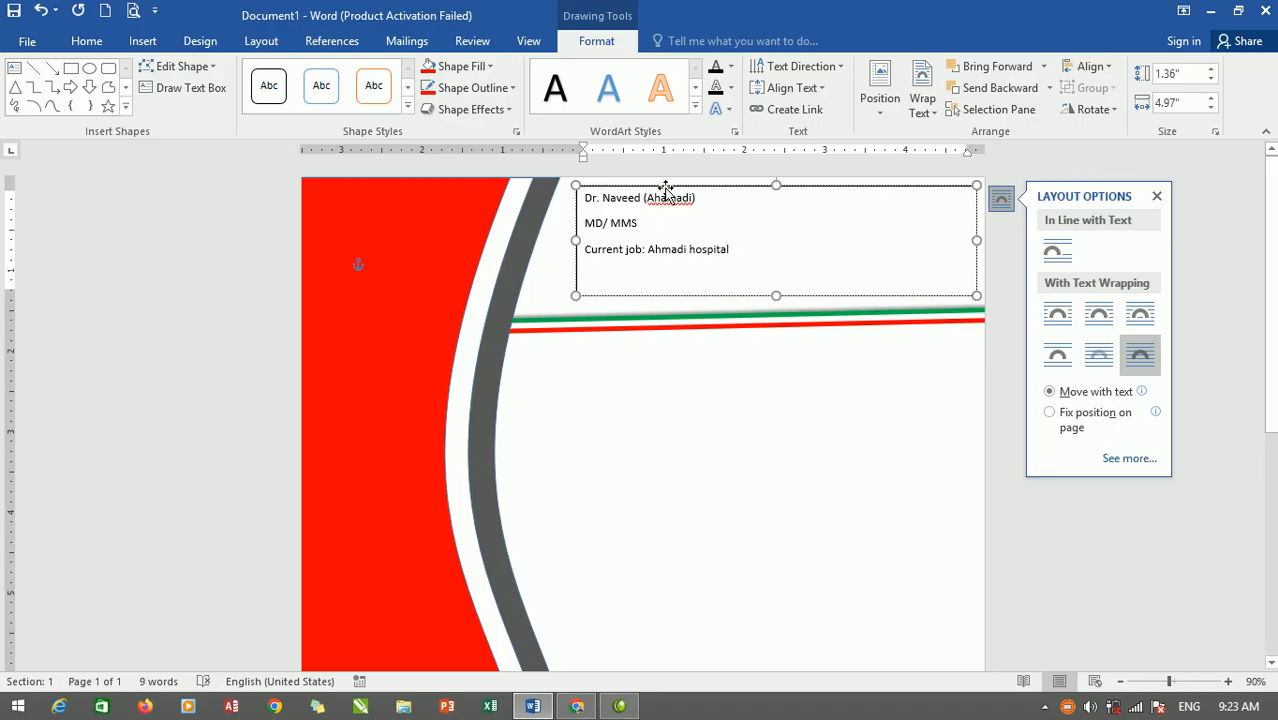
Make the name line centred, bold, 20 pt Agency FB, then select all the box text.
drag(699, 203, 588, 211)
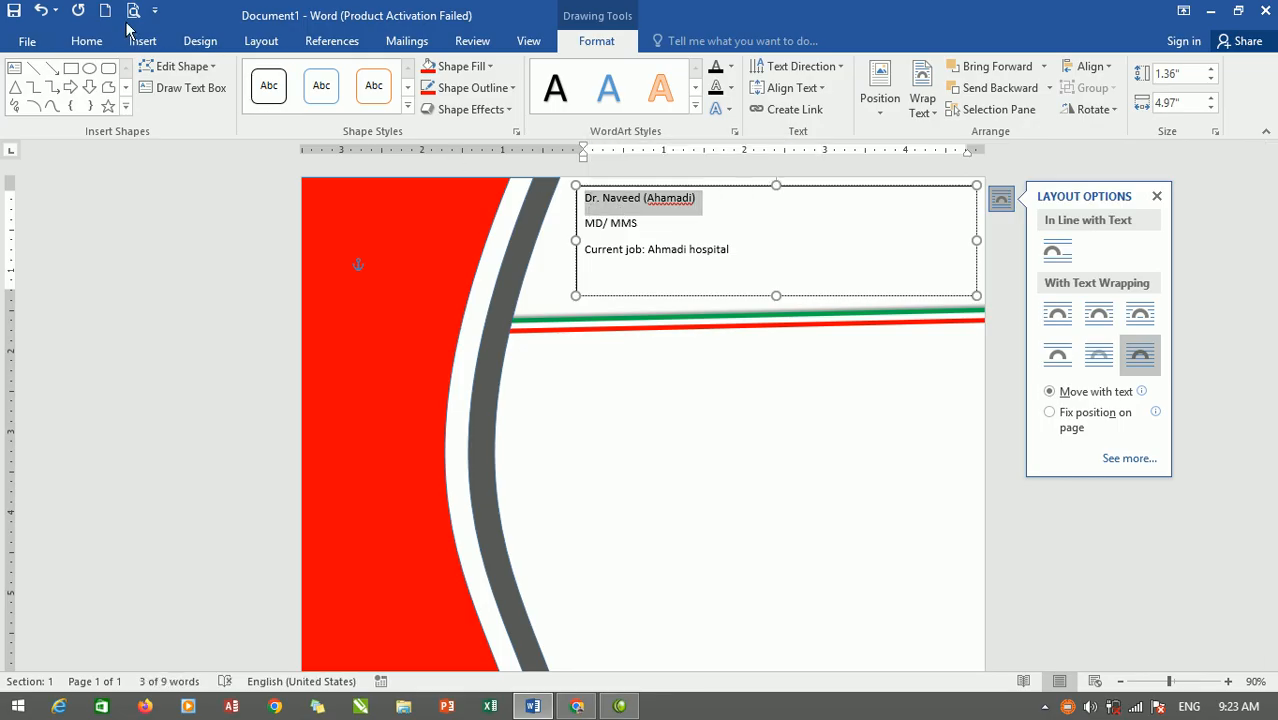
click(88, 44)
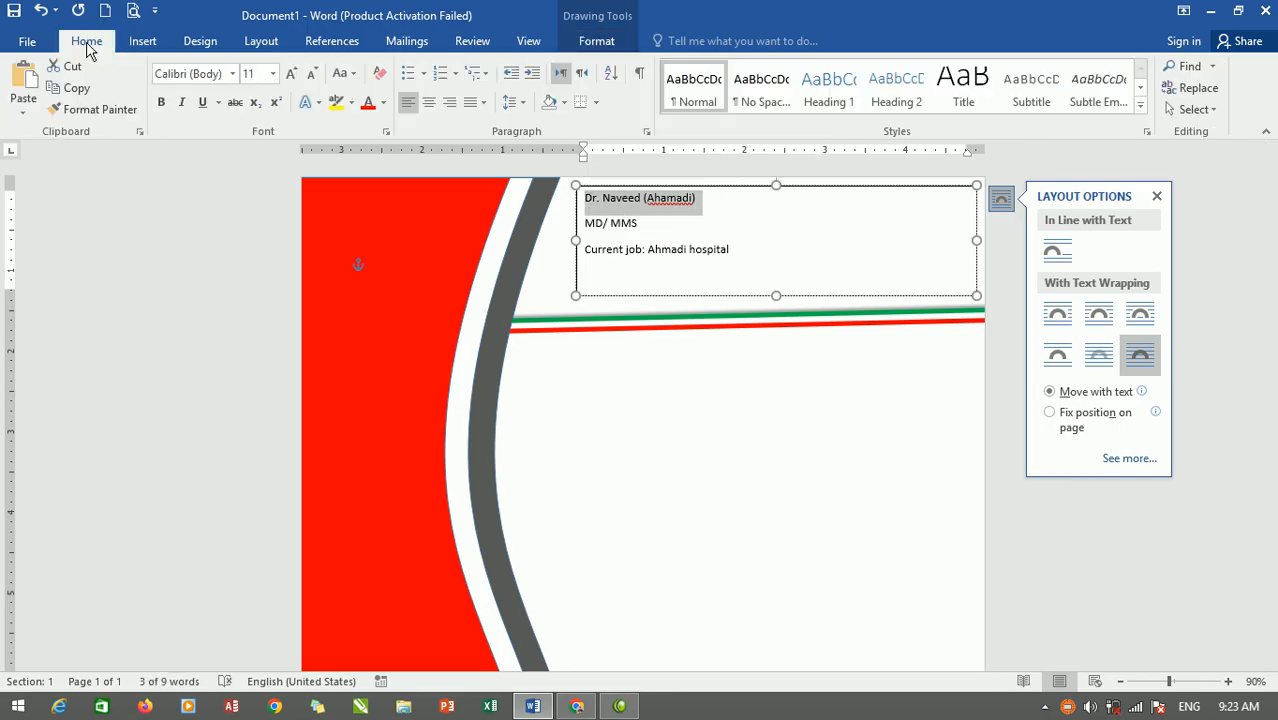
click(428, 101)
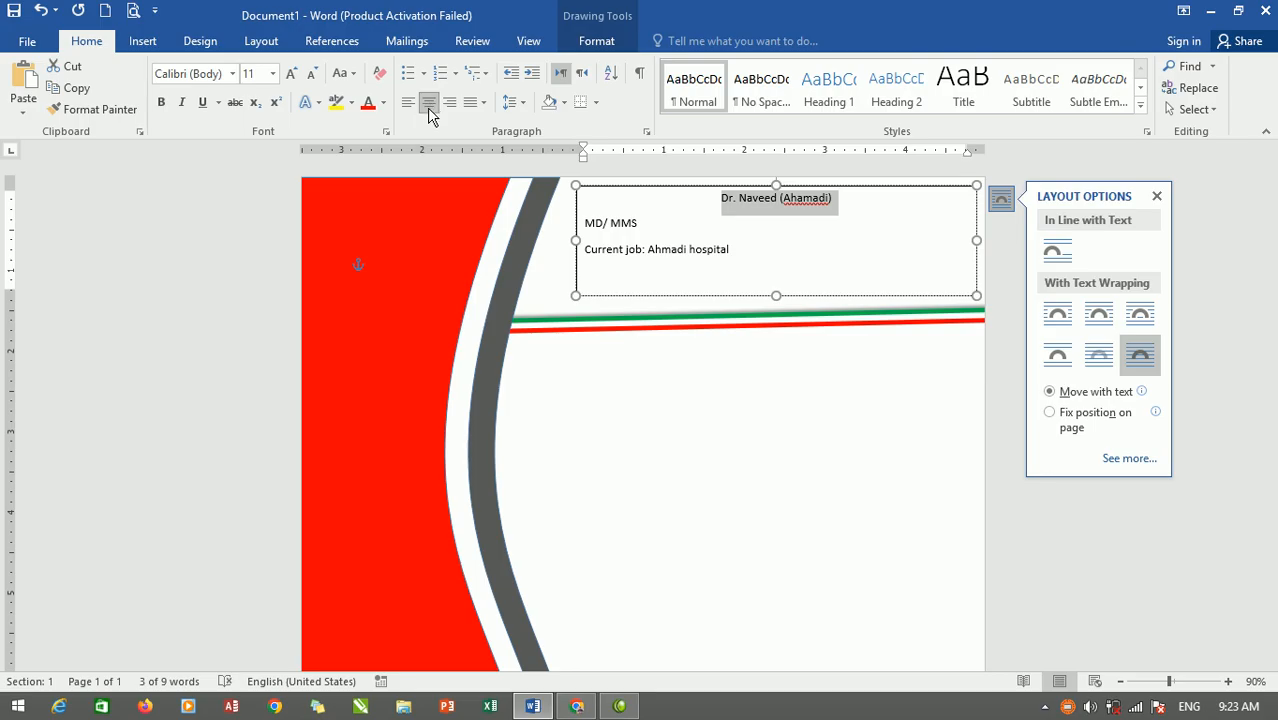
click(291, 74)
click(291, 74)
click(291, 74)
click(161, 102)
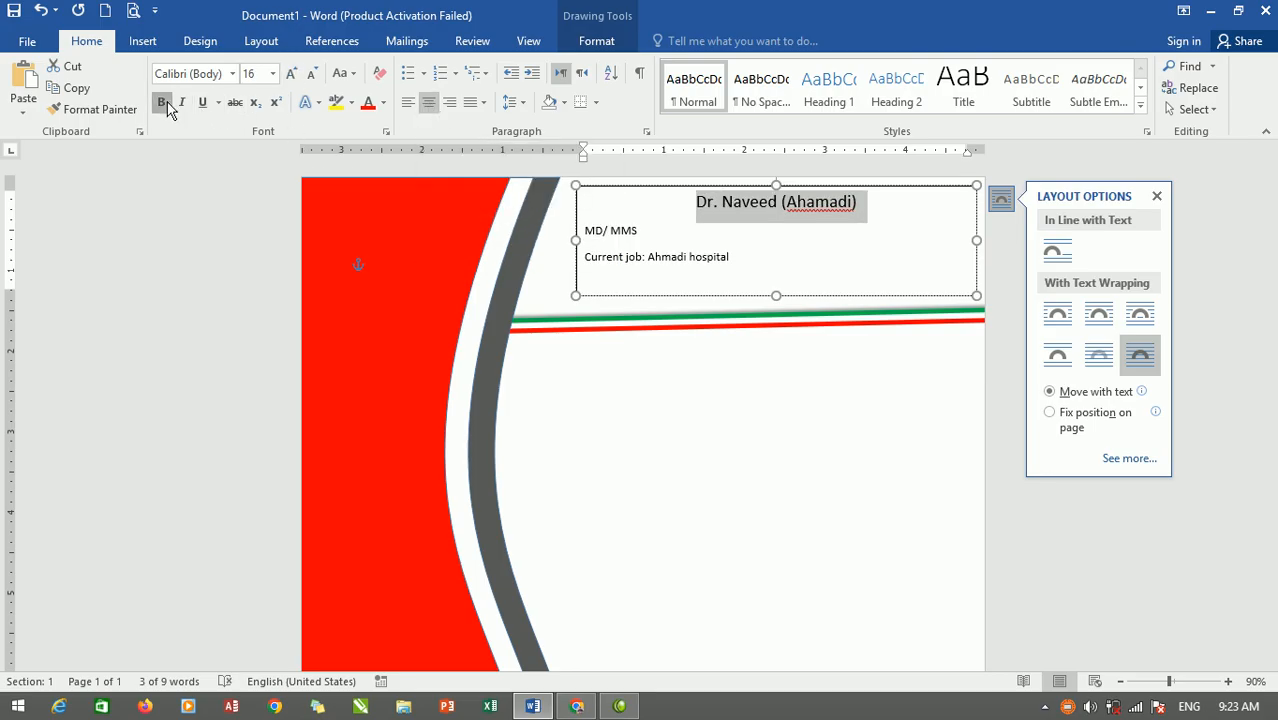
click(287, 75)
click(287, 75)
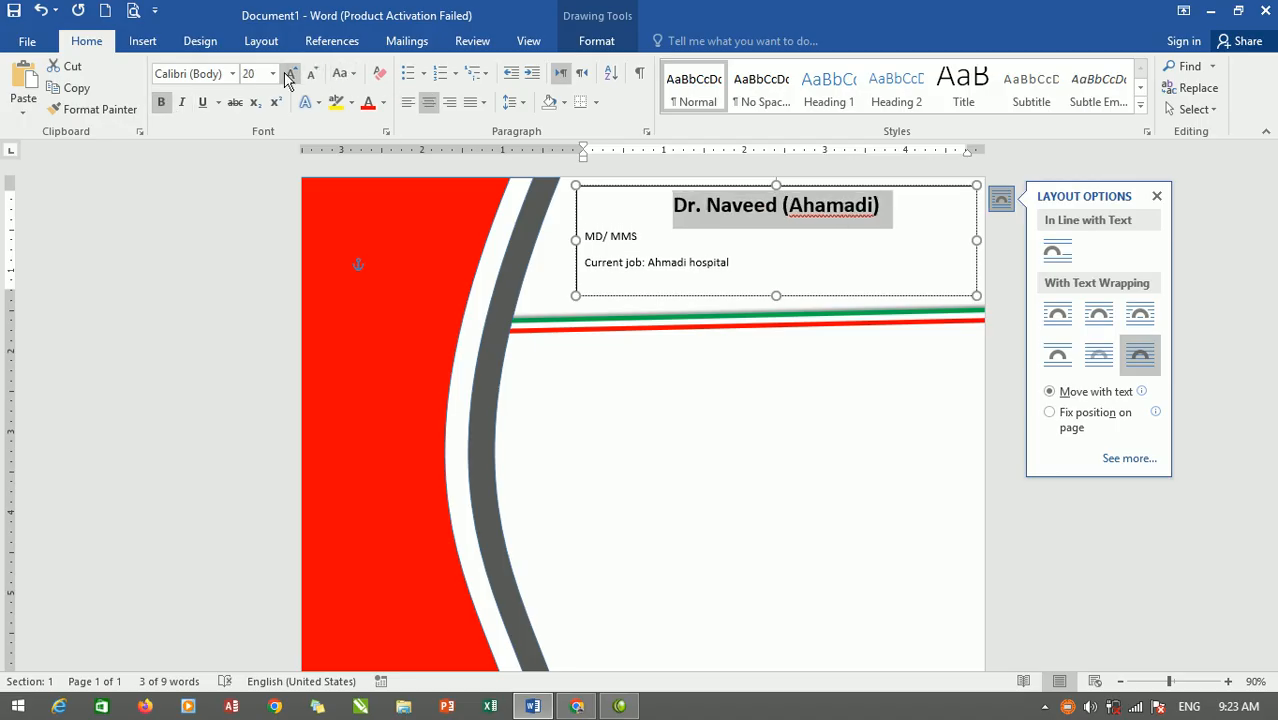
click(233, 76)
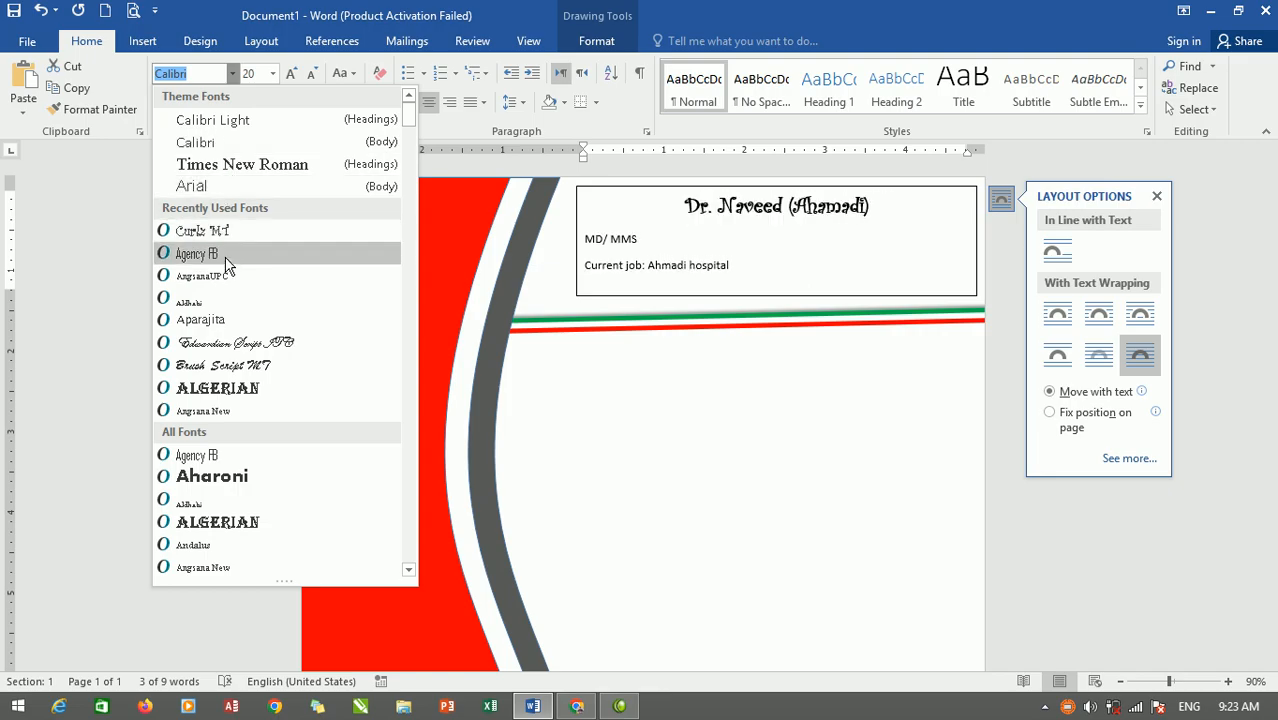
click(200, 254)
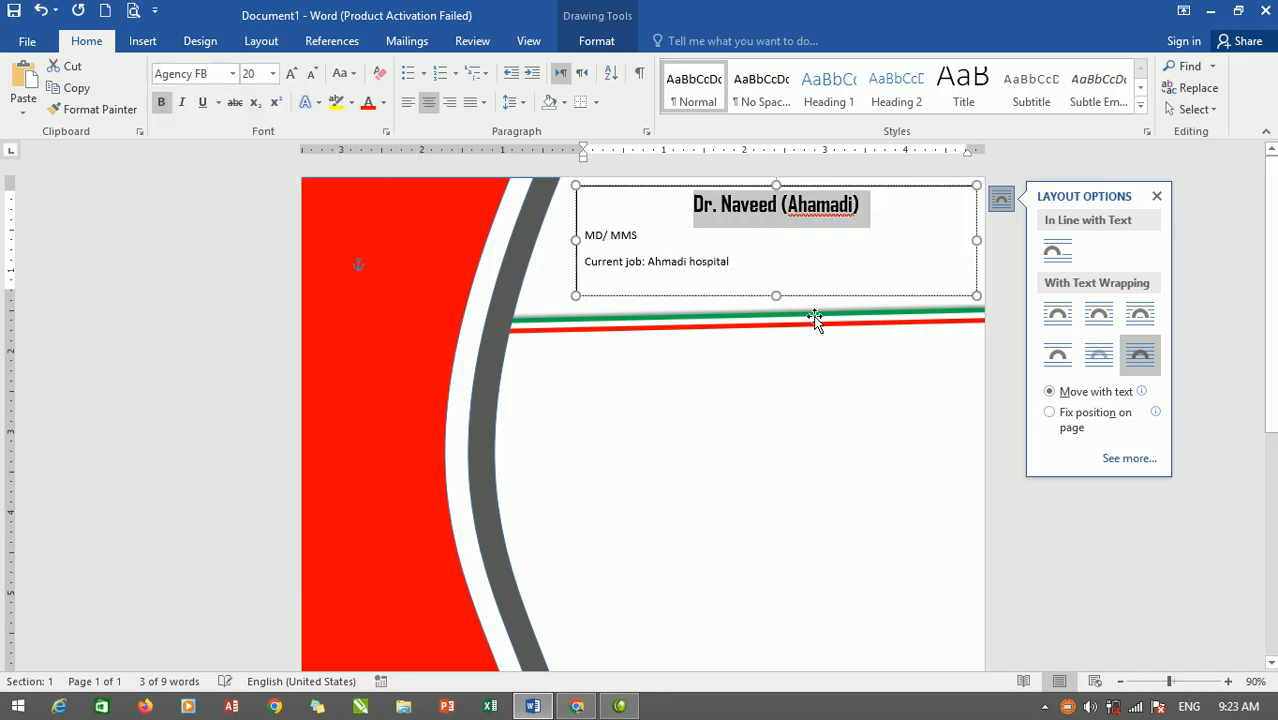
drag(745, 264, 690, 198)
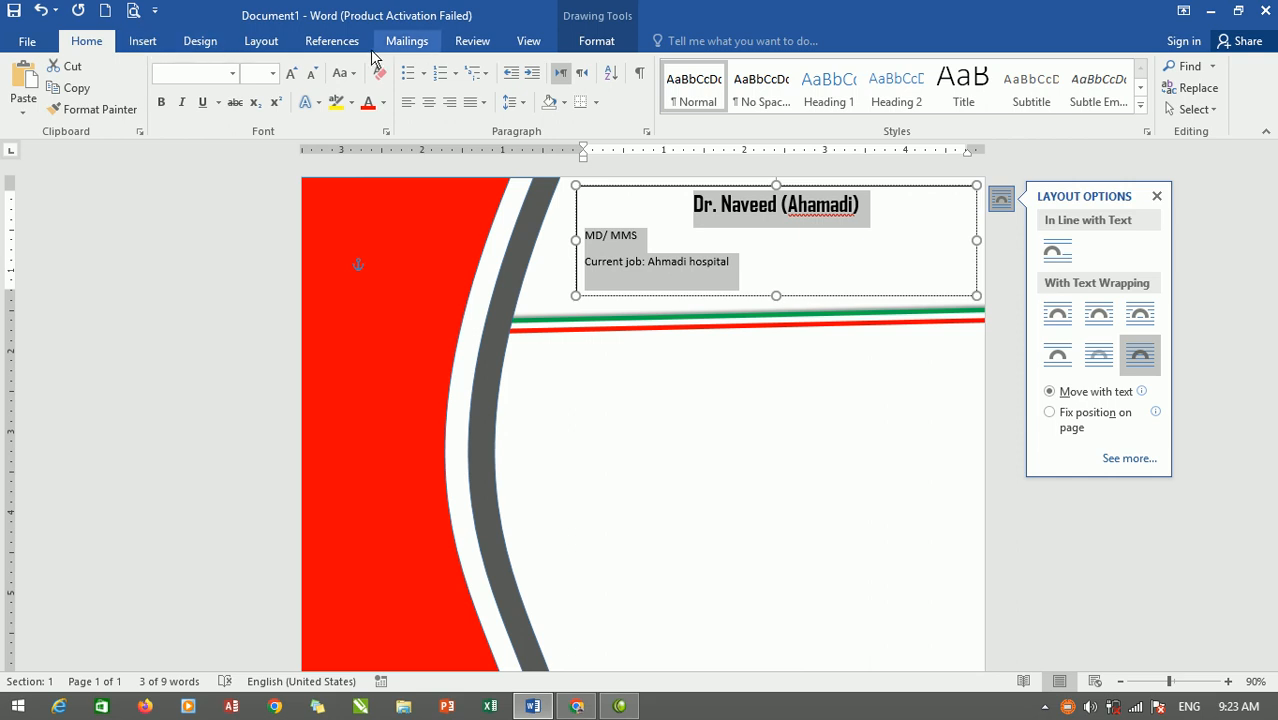
Enlarge all text one size and make the MD/ MMS and current job lines bold red.
click(292, 80)
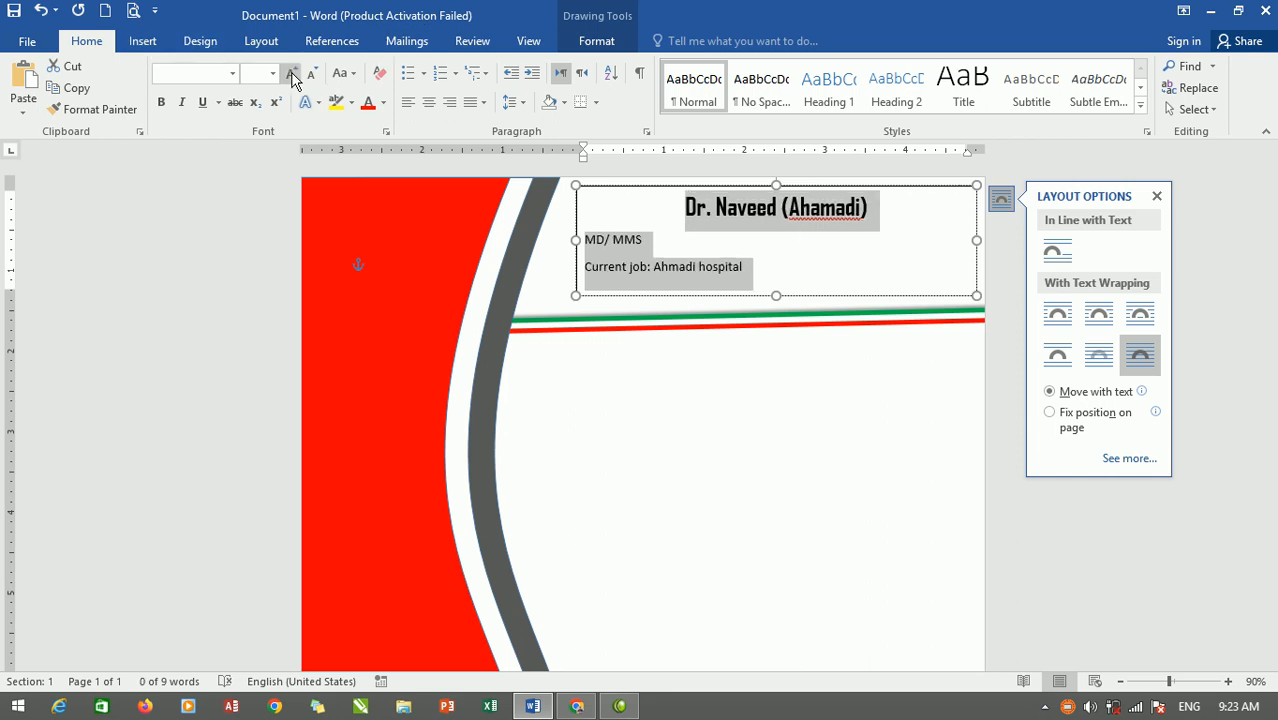
drag(743, 270, 586, 240)
click(372, 103)
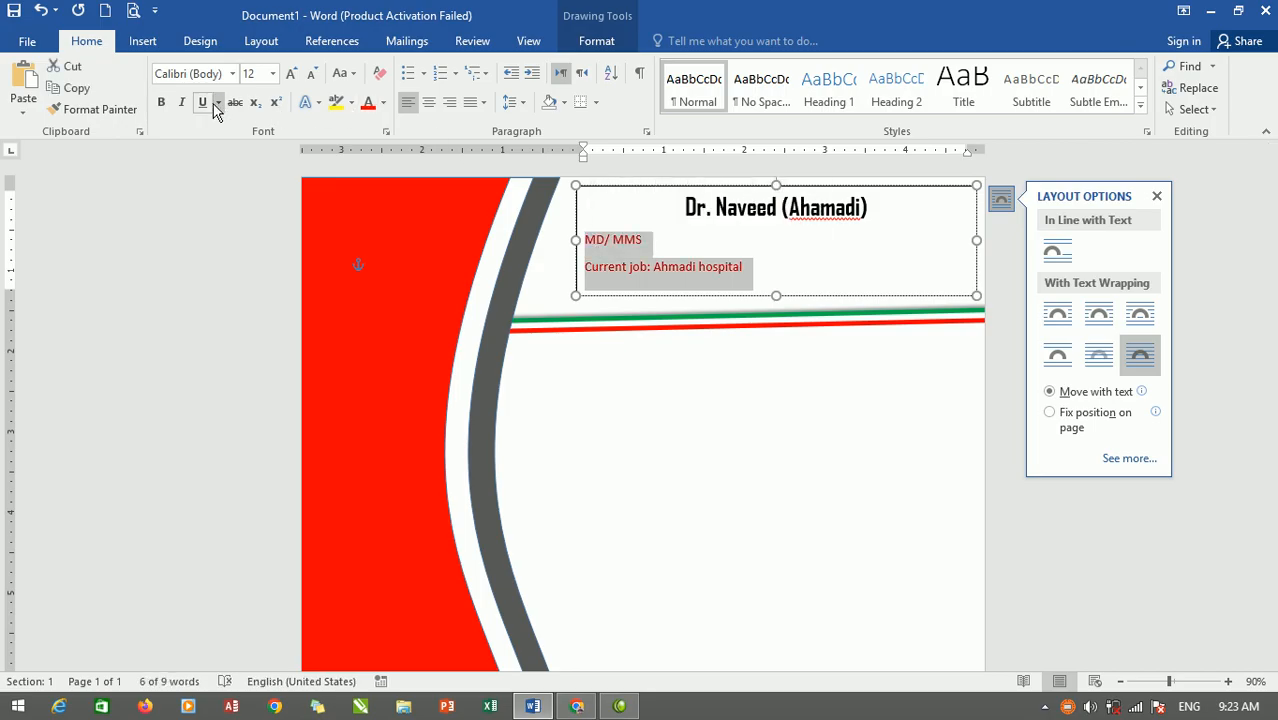
click(163, 104)
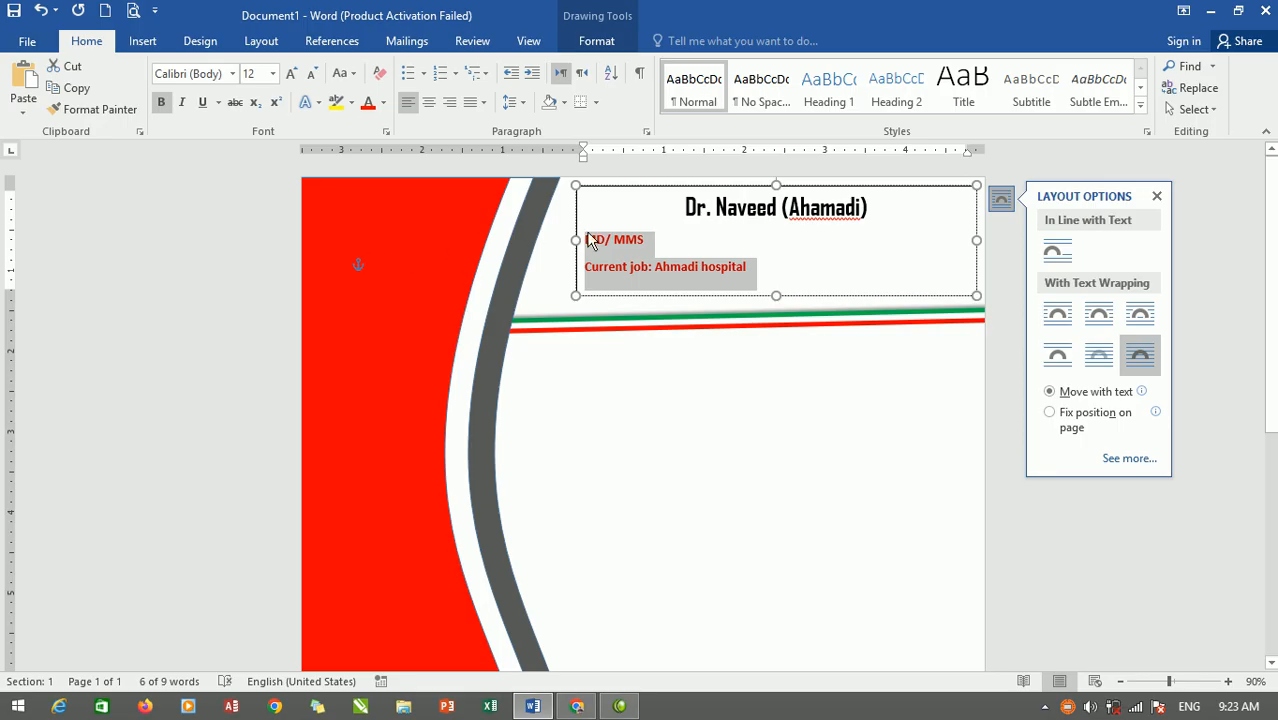
Clear the text selection and select the text box by its border.
click(620, 188)
click(739, 428)
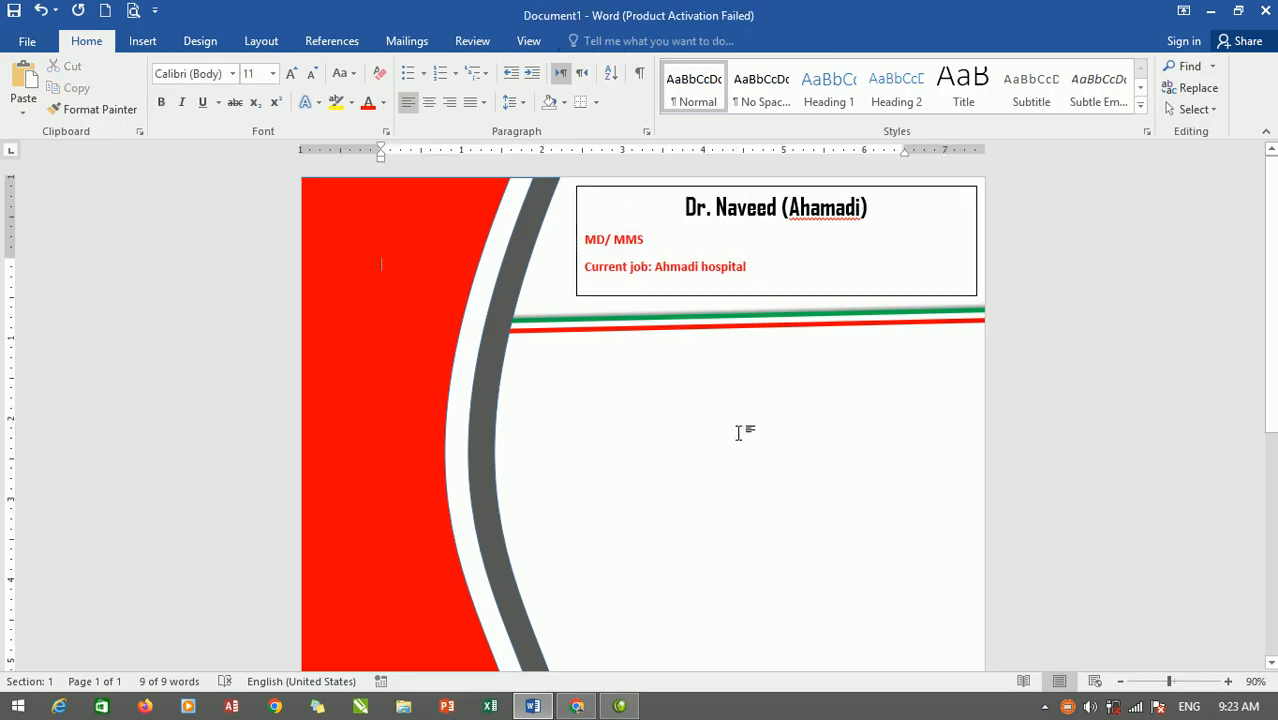
click(968, 191)
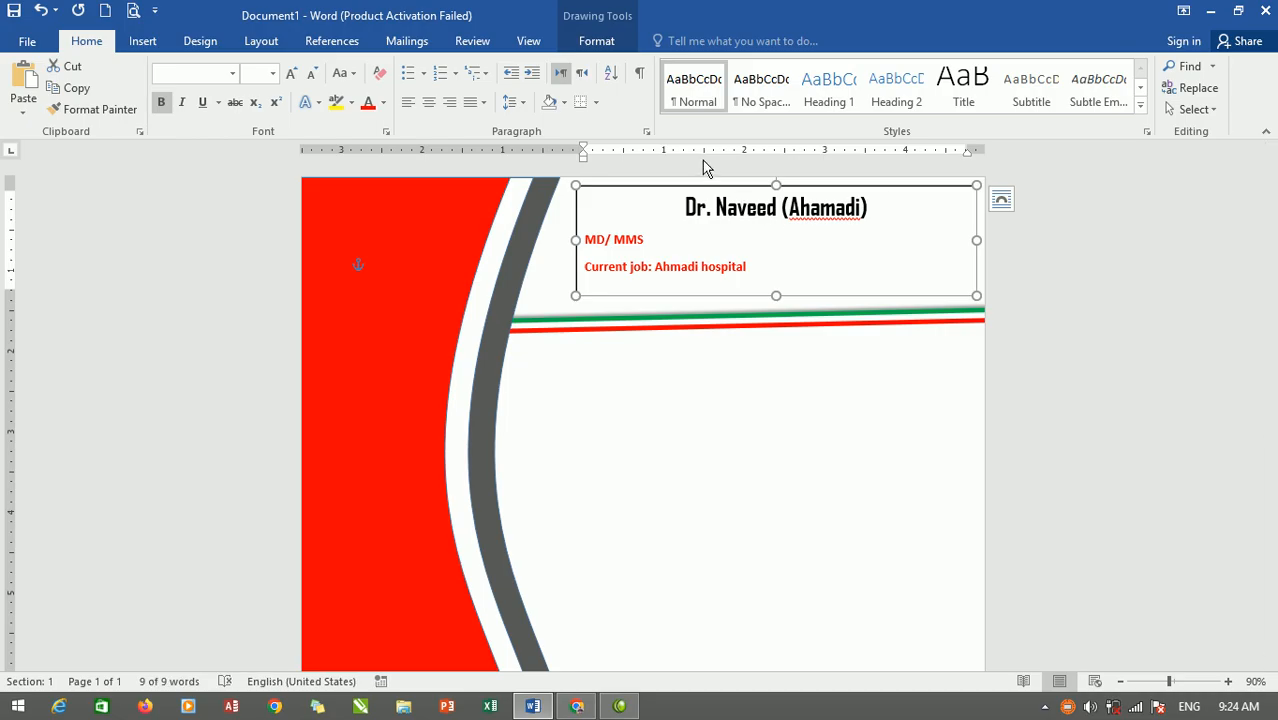
Set the text box's Shape Outline to No Outline, then scroll down the page.
click(598, 44)
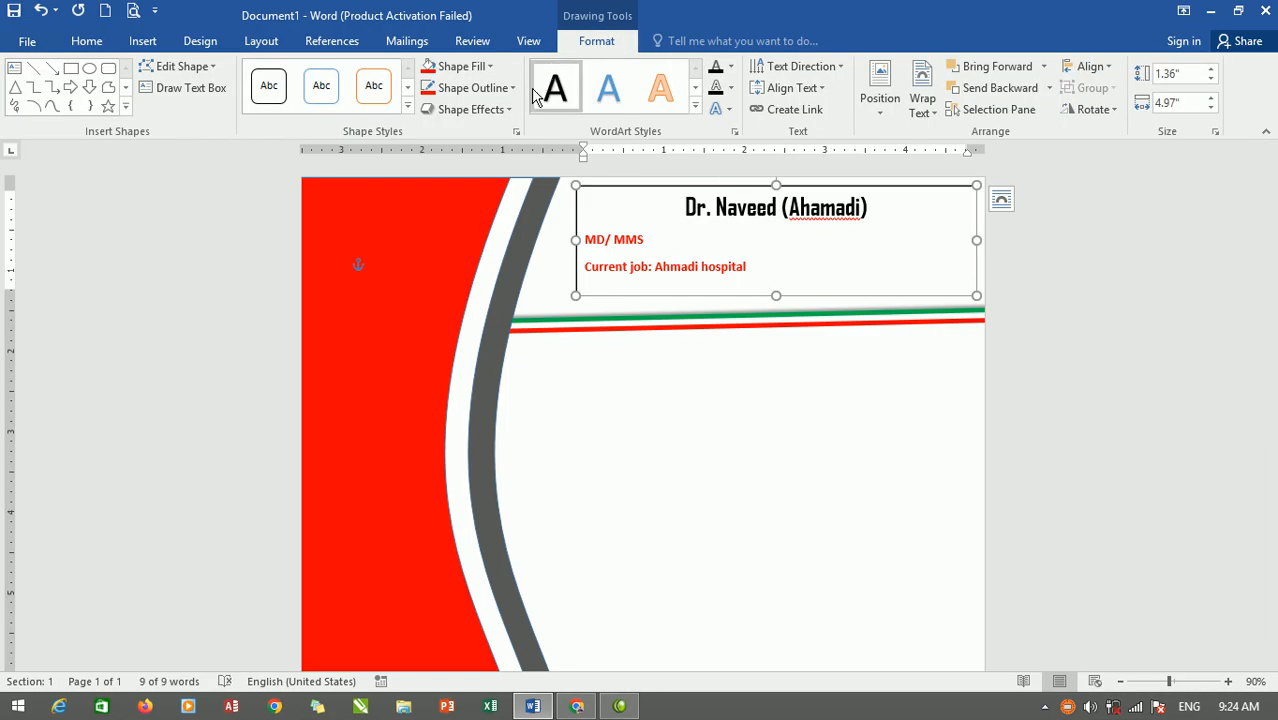
click(470, 88)
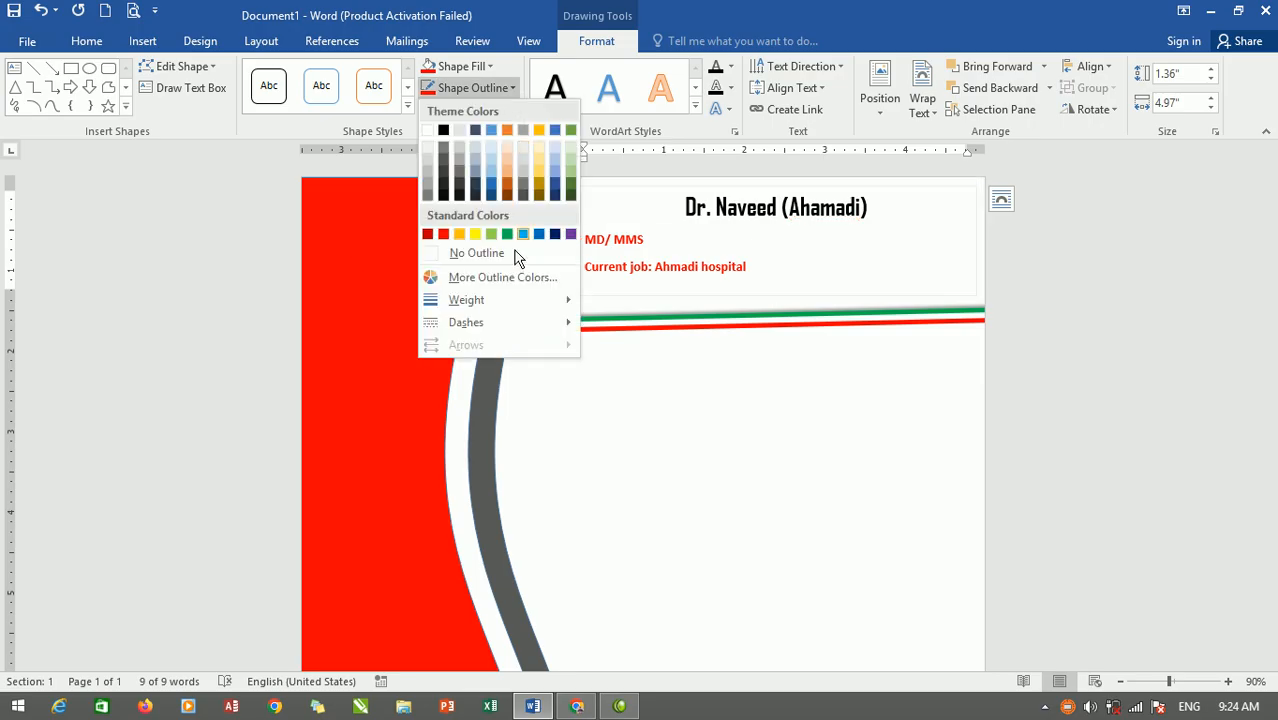
click(497, 253)
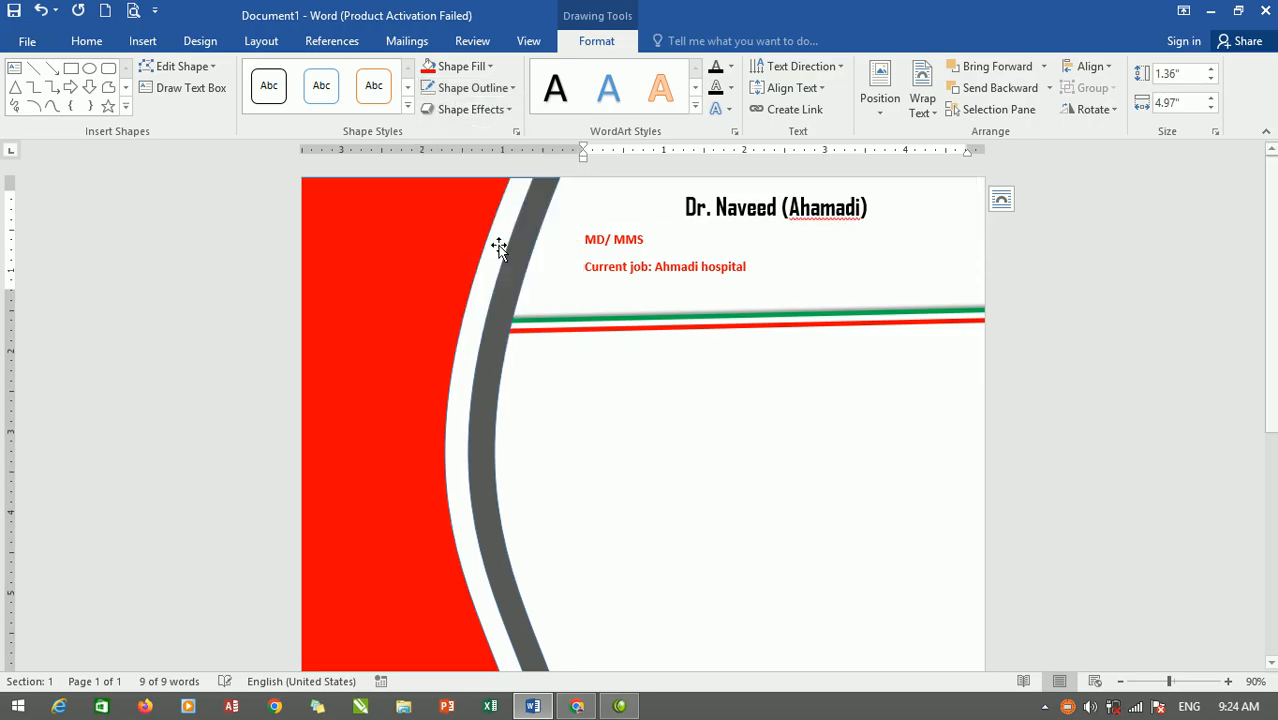
click(714, 434)
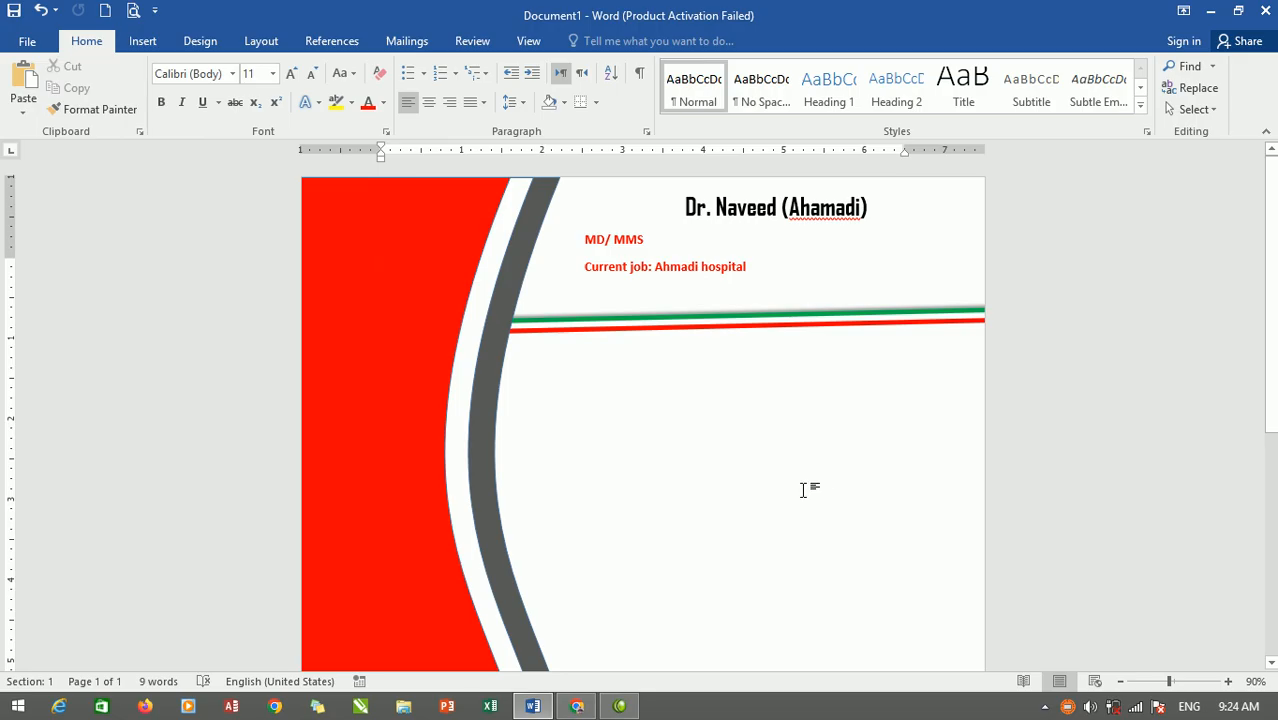
scroll(803, 490, down, 4)
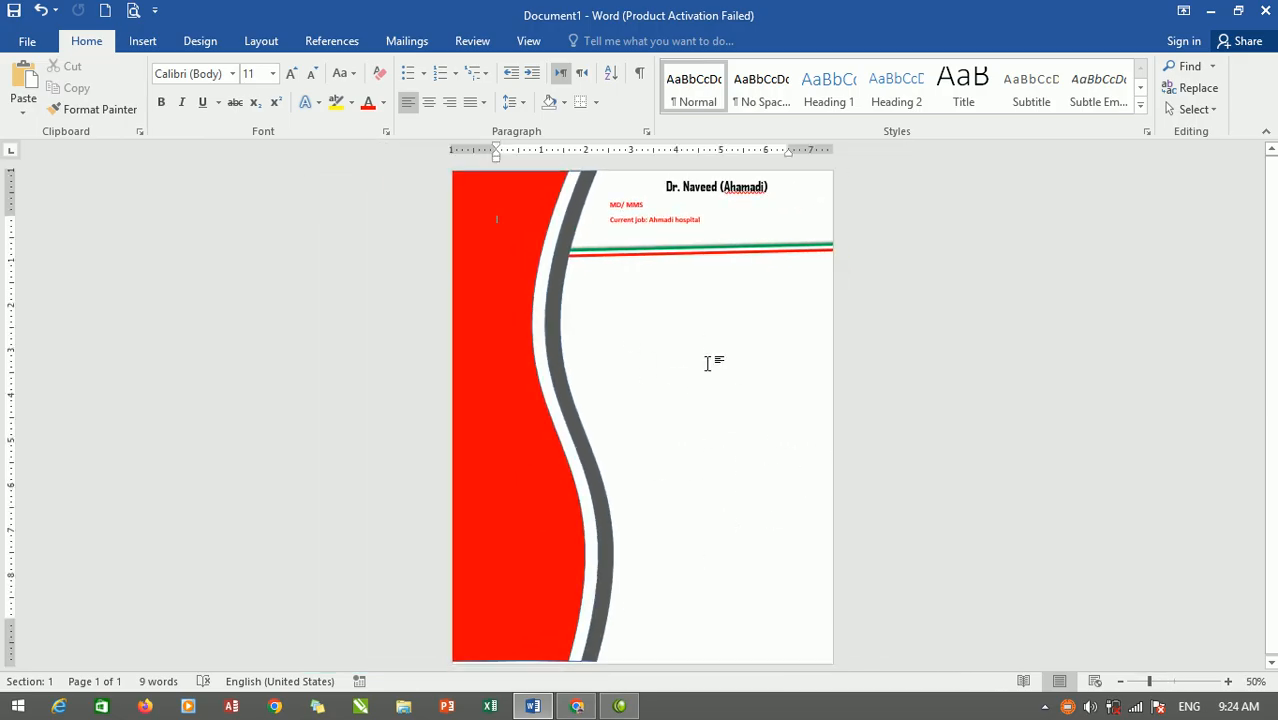
Insert the picture download (11).jpg from Downloads, then deselect everything on the page.
click(138, 40)
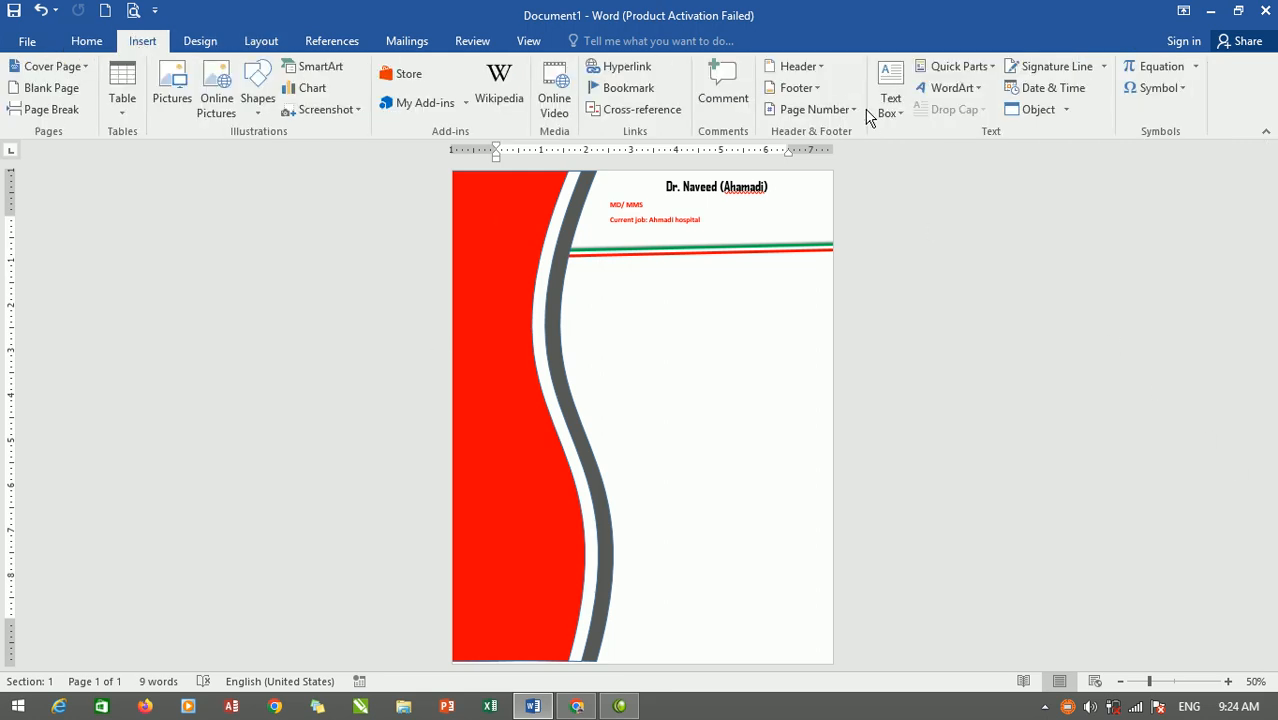
click(173, 85)
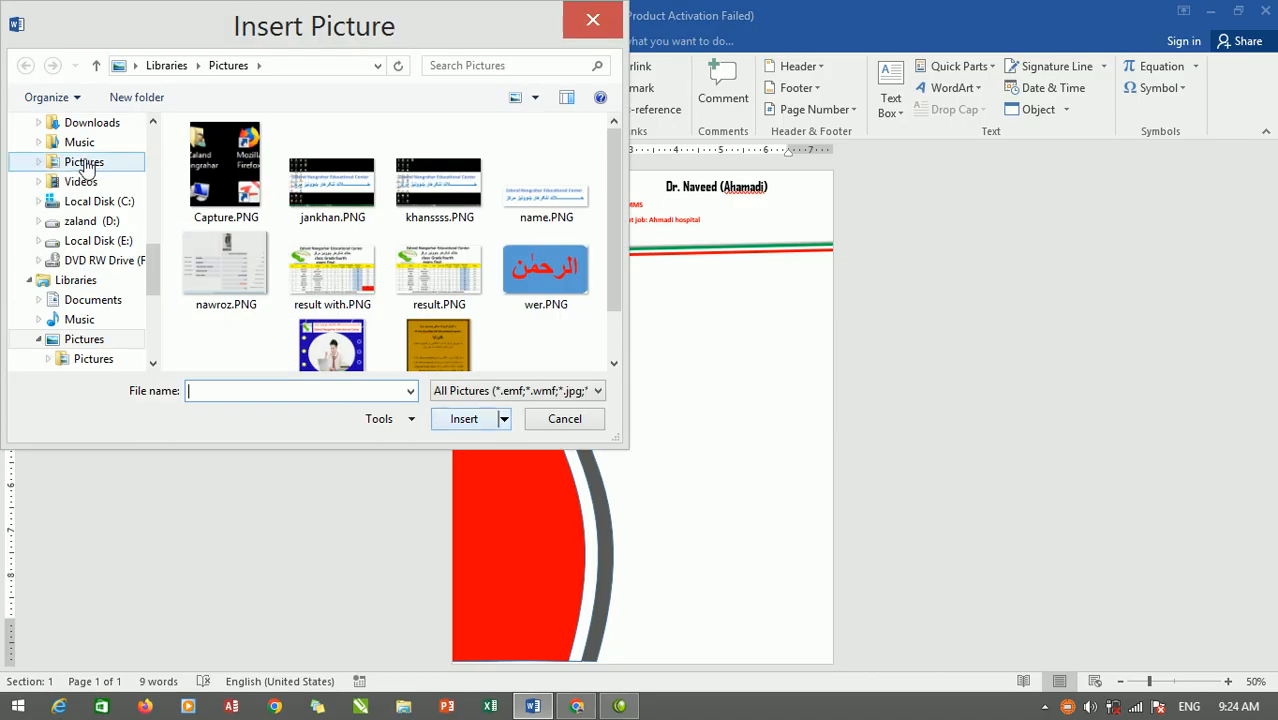
click(90, 123)
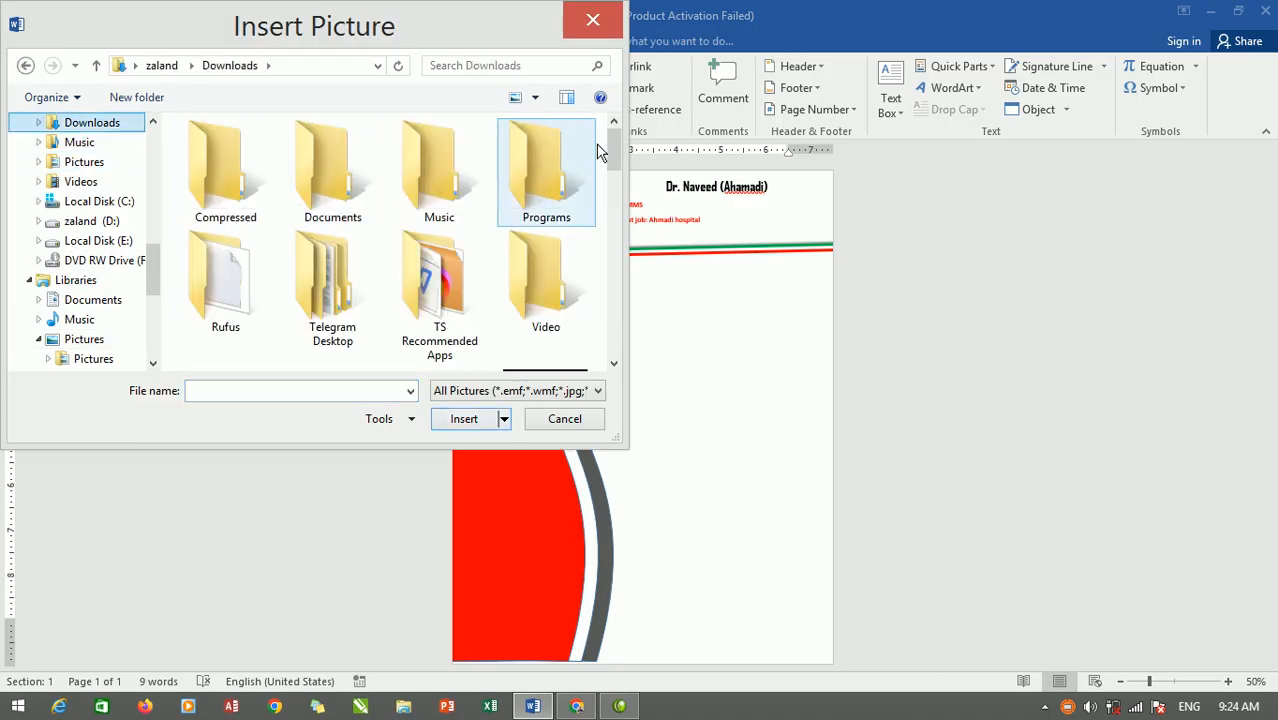
drag(618, 145, 619, 236)
click(455, 255)
click(468, 420)
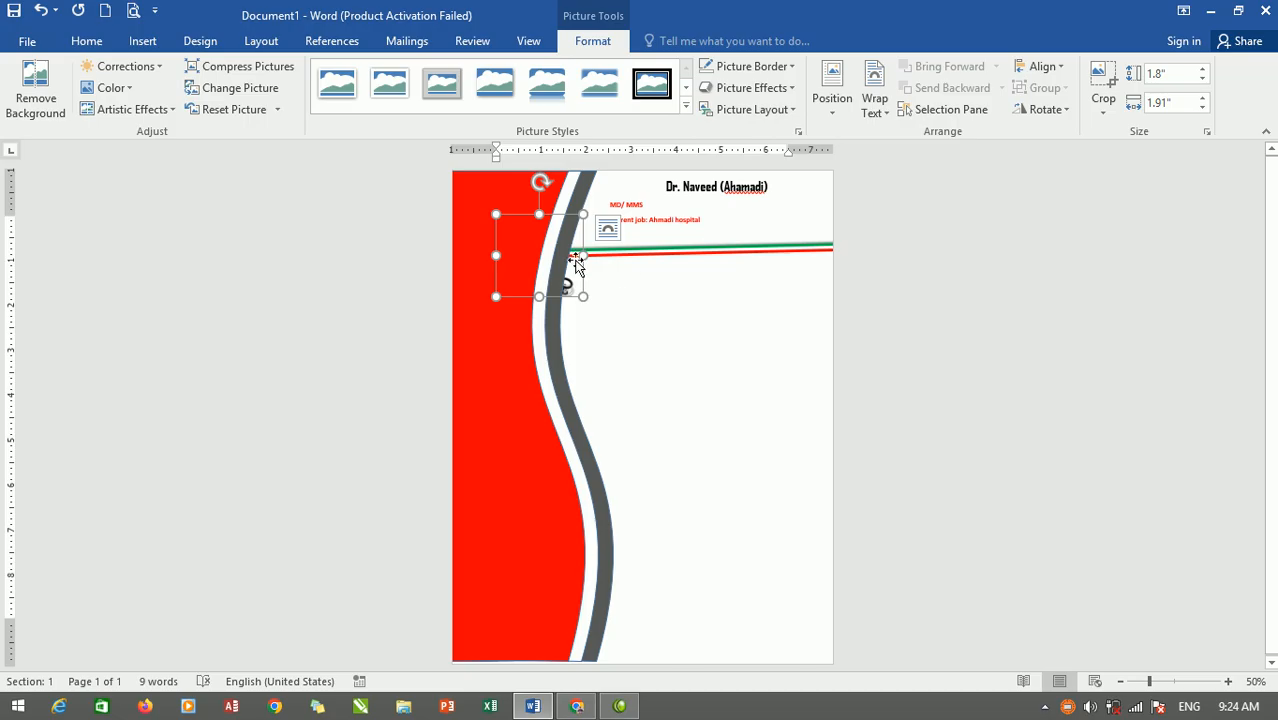
click(574, 280)
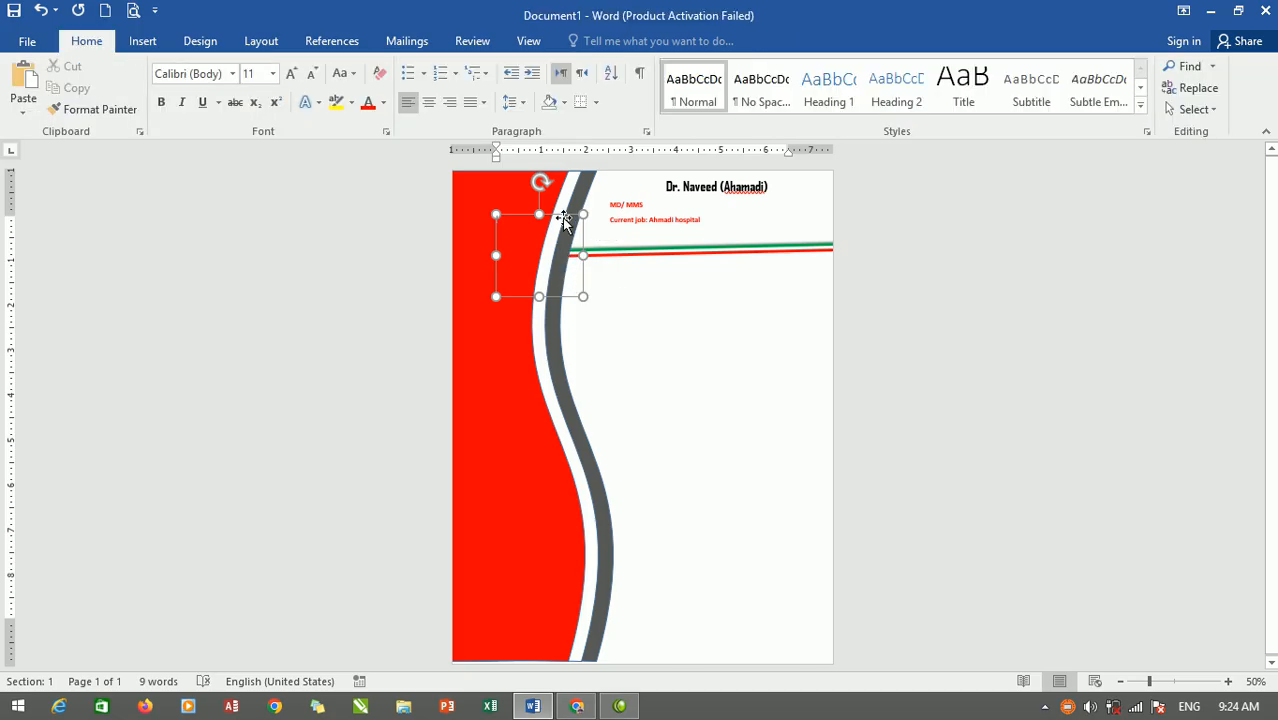
click(563, 224)
click(759, 442)
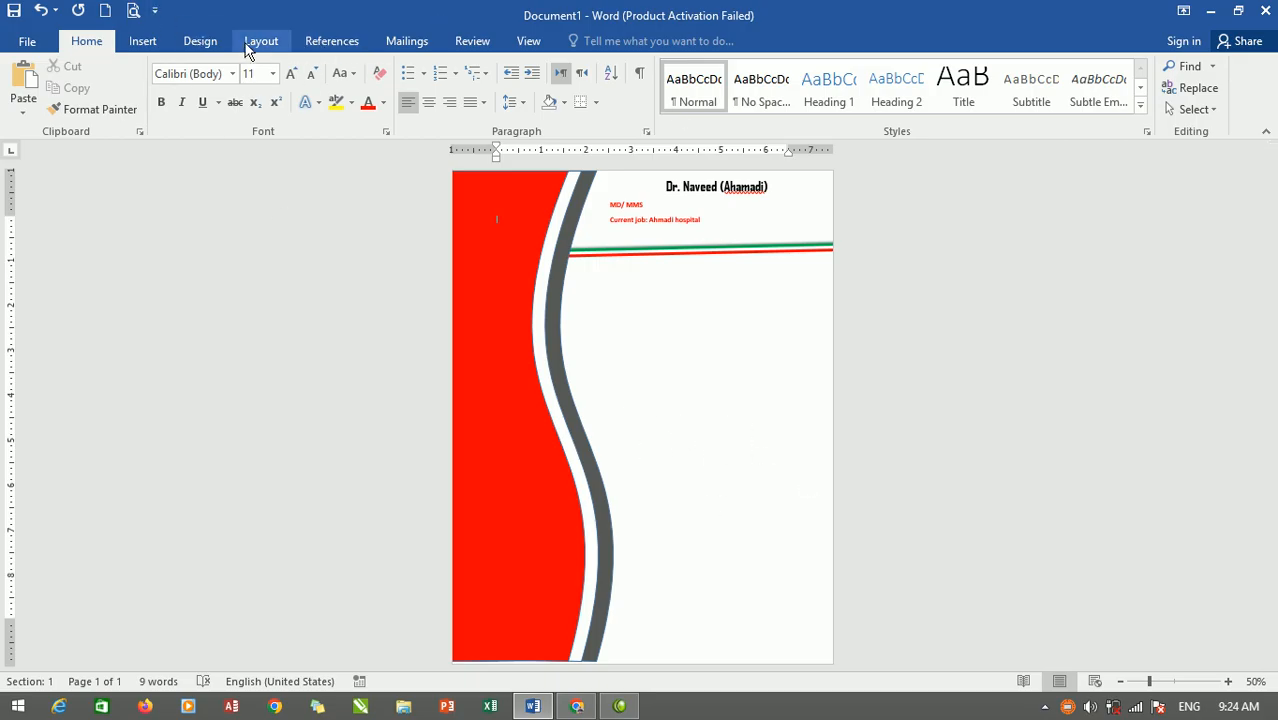
Choose a custom picture watermark using download (11).jpg from the Downloads folder.
click(204, 43)
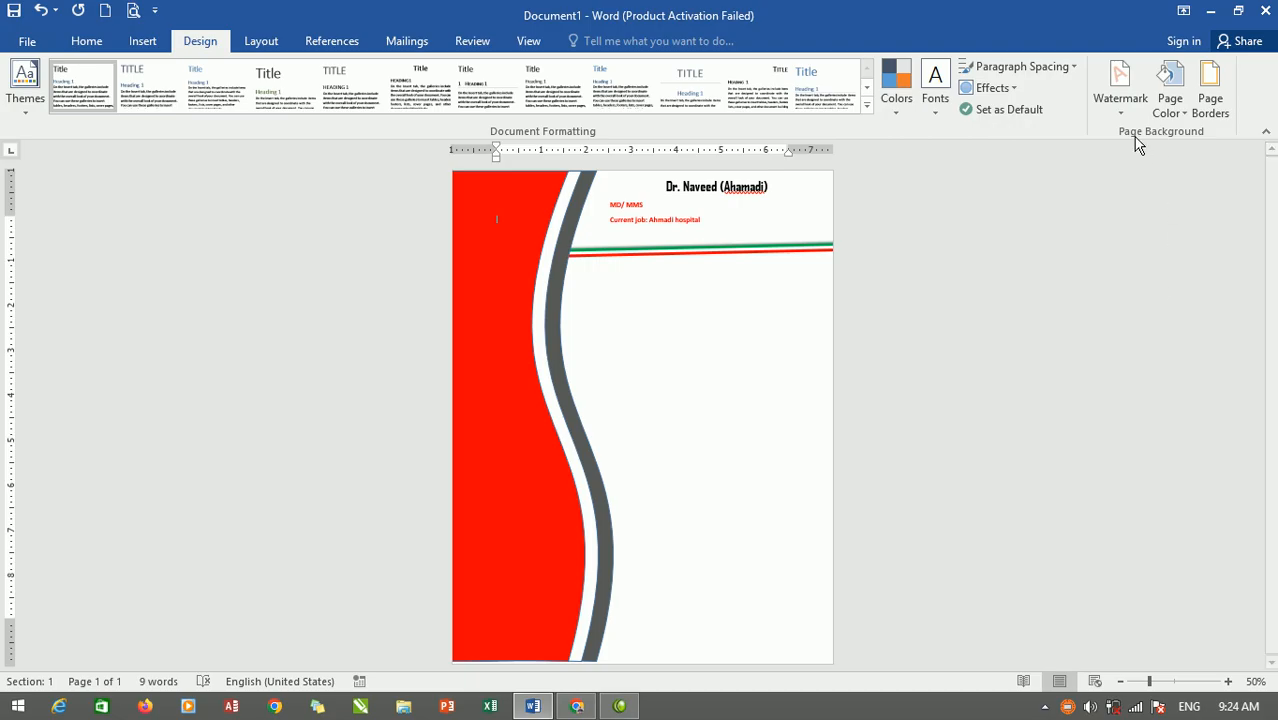
click(1120, 85)
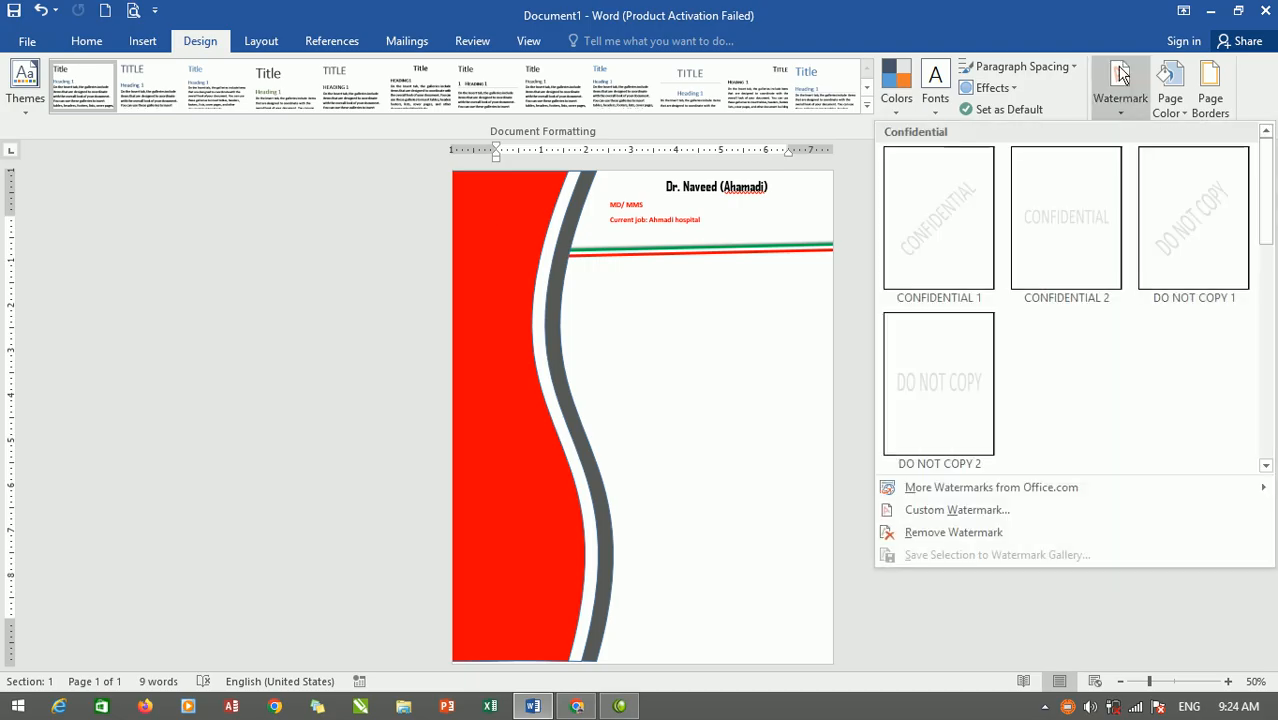
click(920, 510)
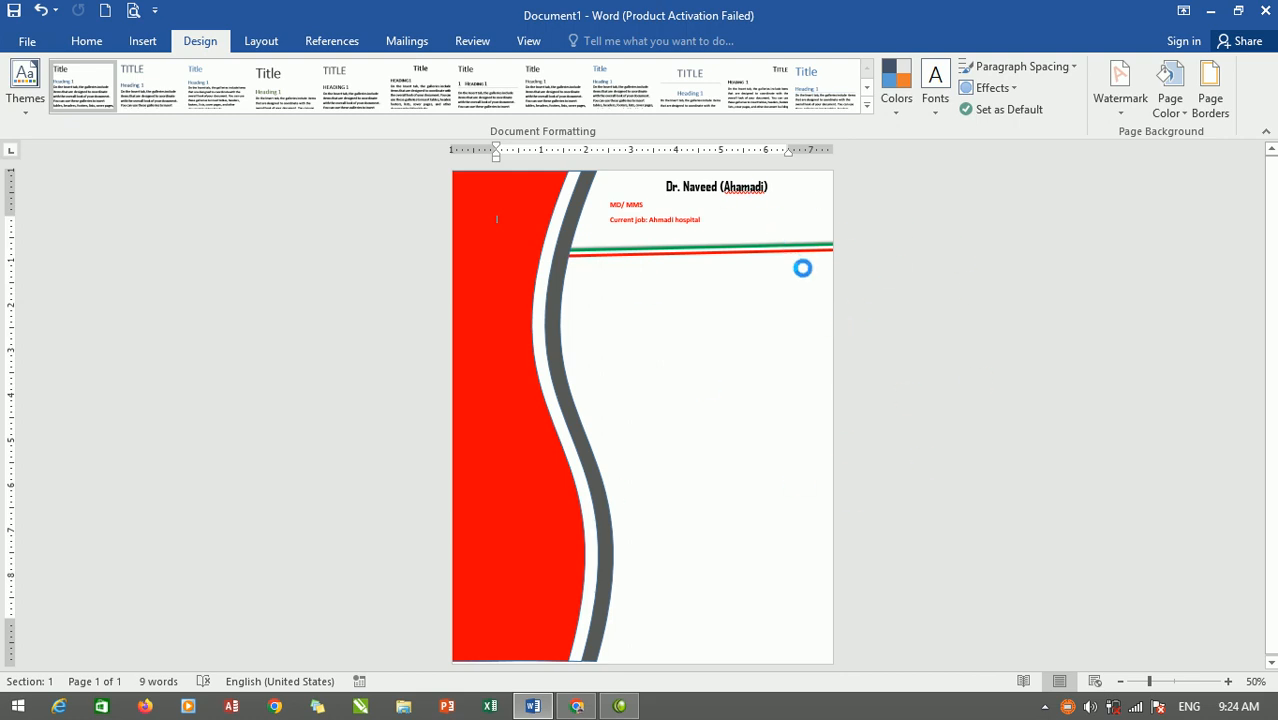
click(908, 186)
click(938, 209)
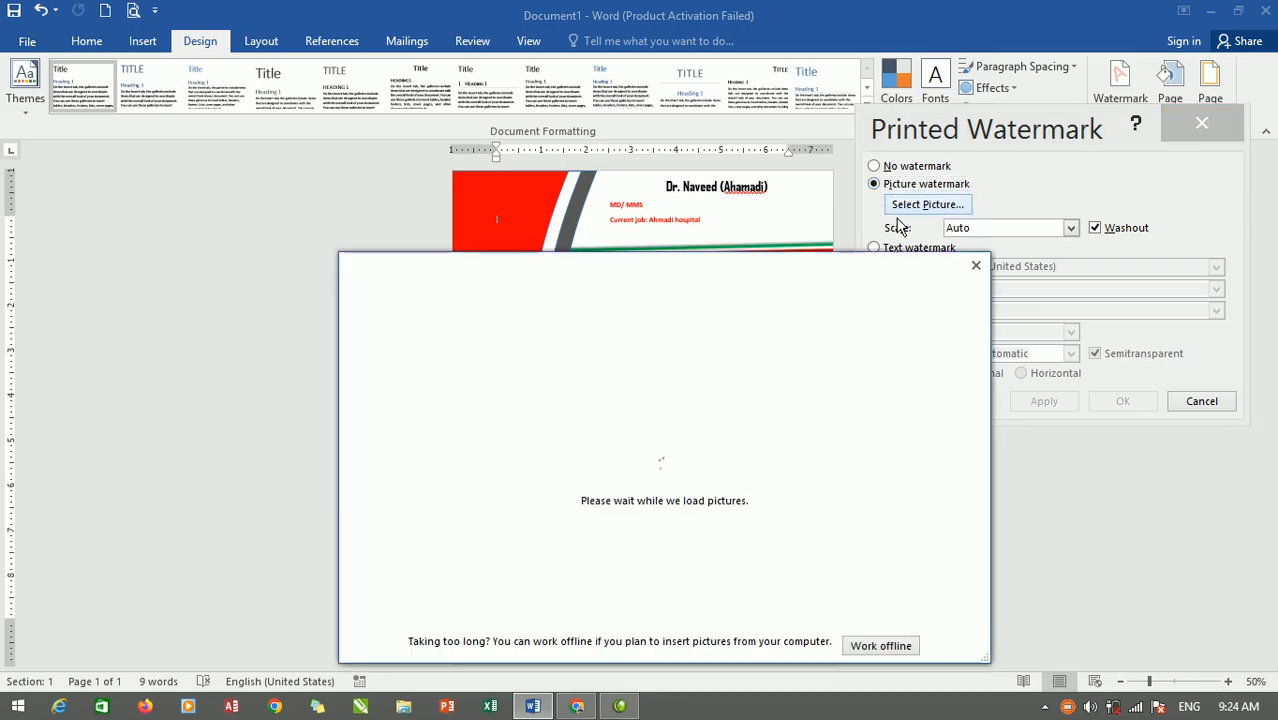
click(881, 646)
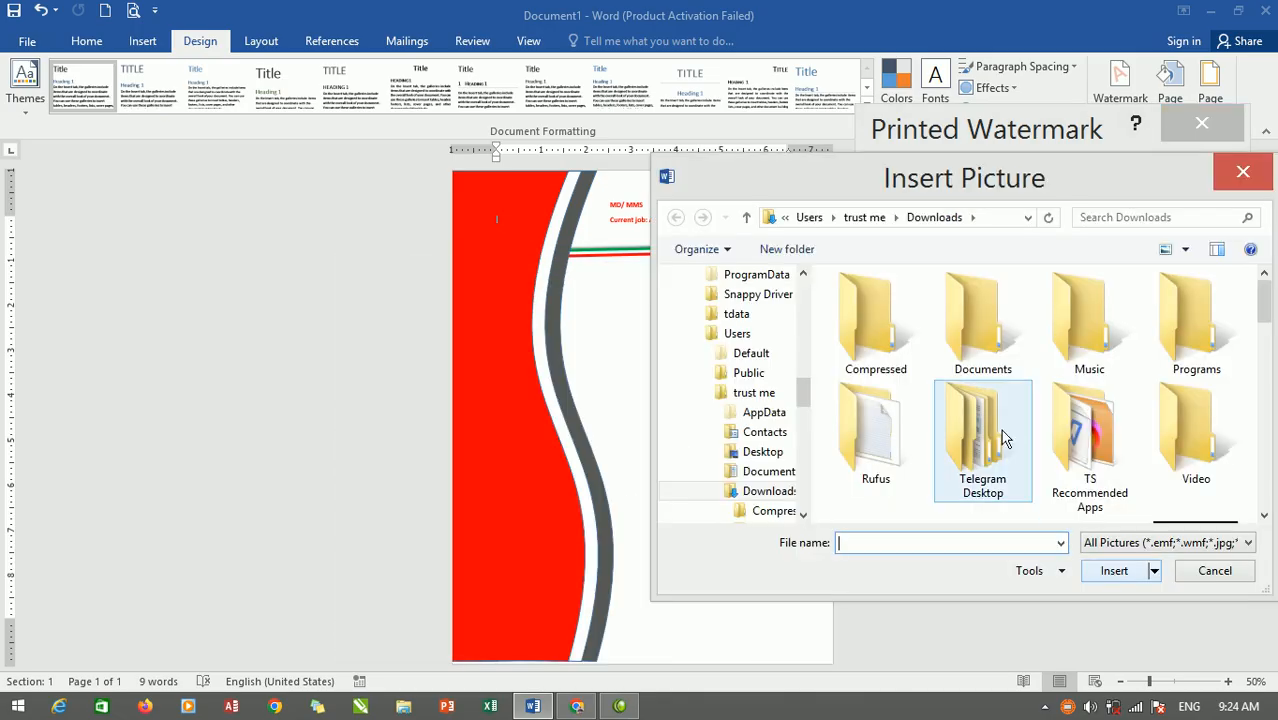
drag(802, 399, 802, 328)
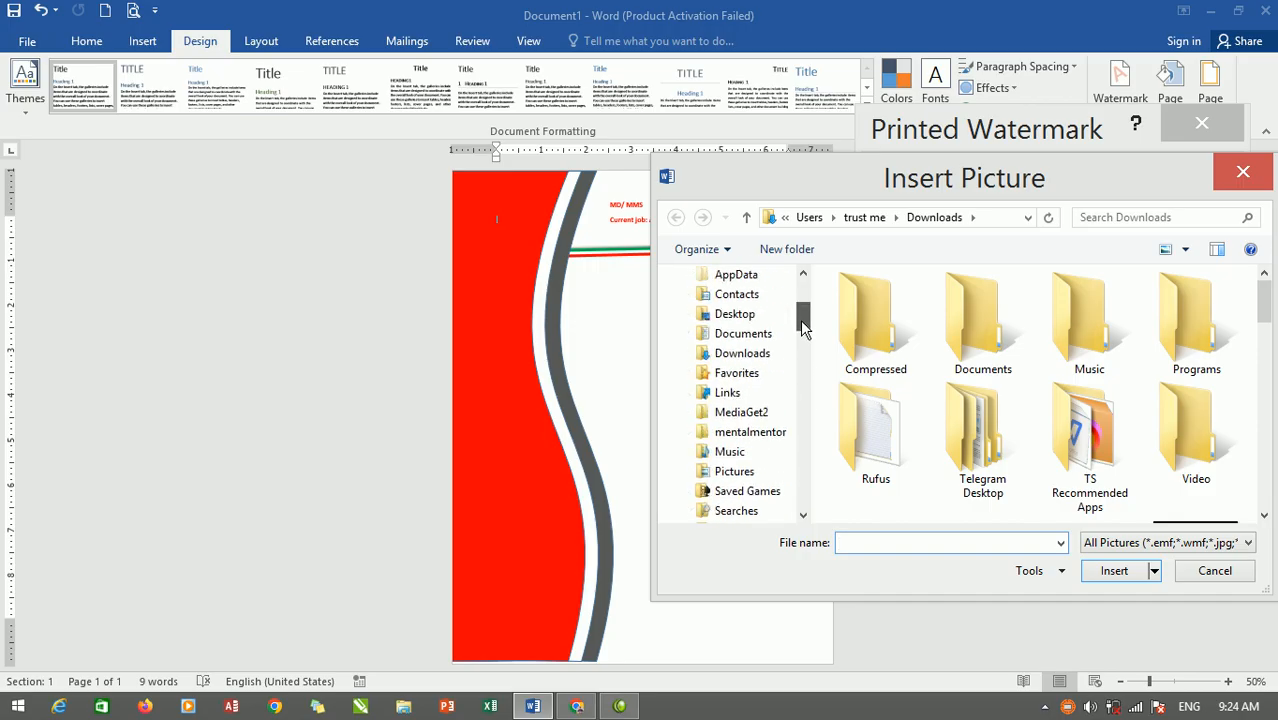
scroll(1150, 340, down, 5)
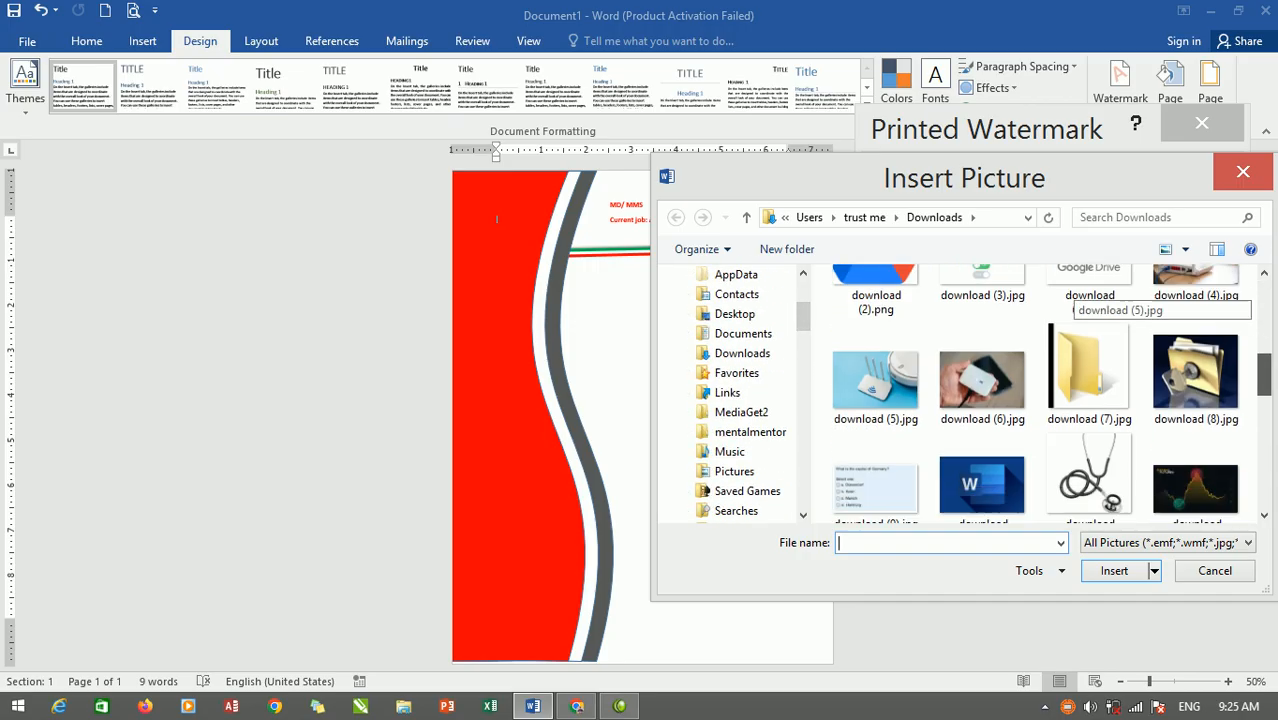
click(1095, 355)
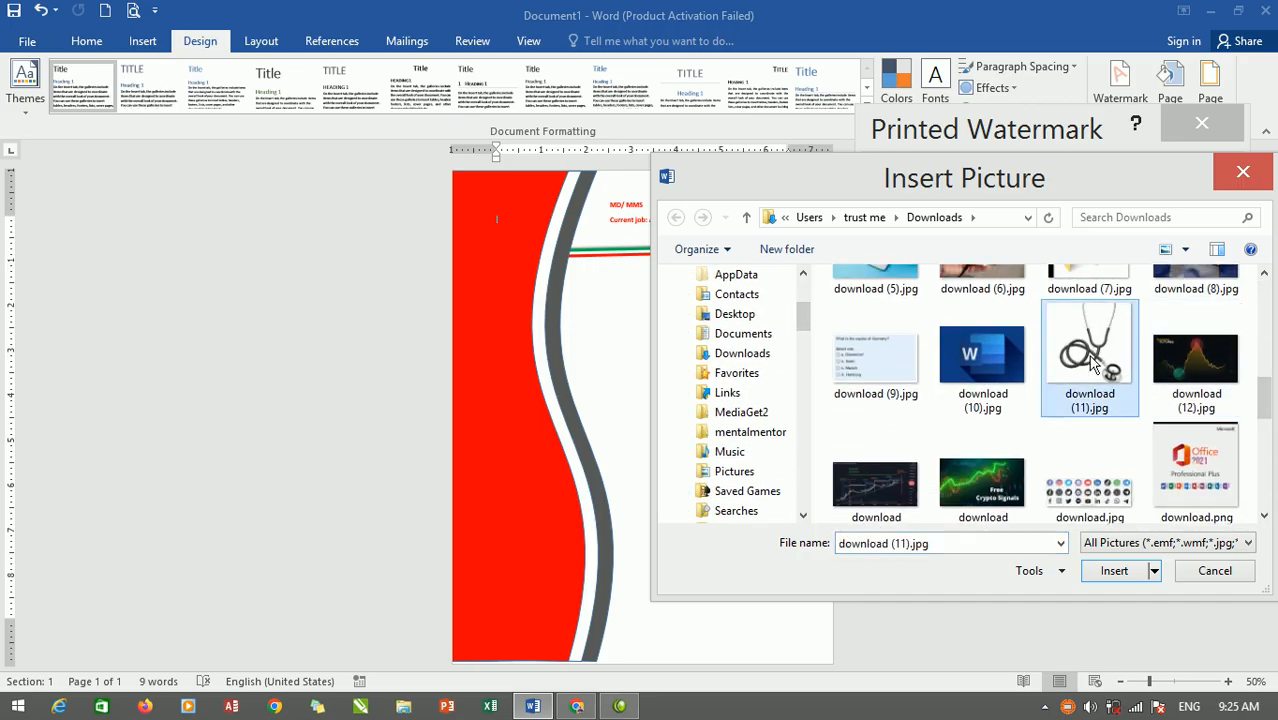
click(1114, 570)
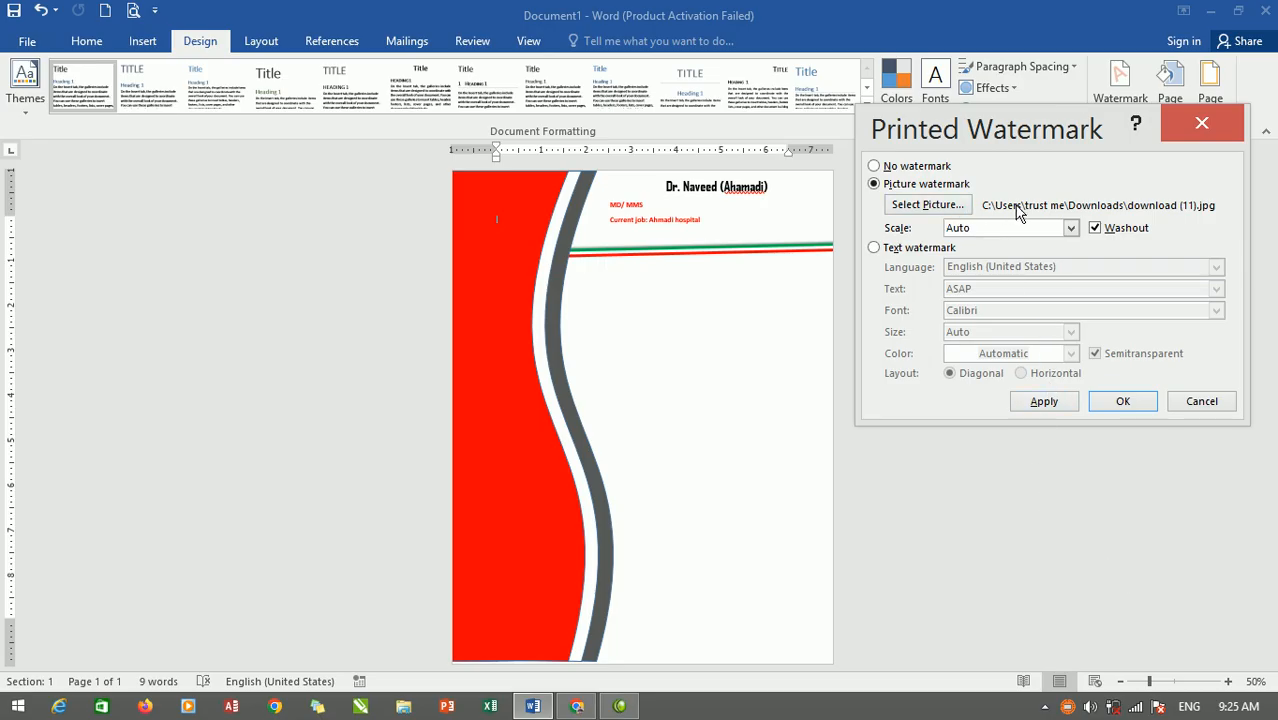
Apply the picture watermark with Washout turned off.
click(1040, 403)
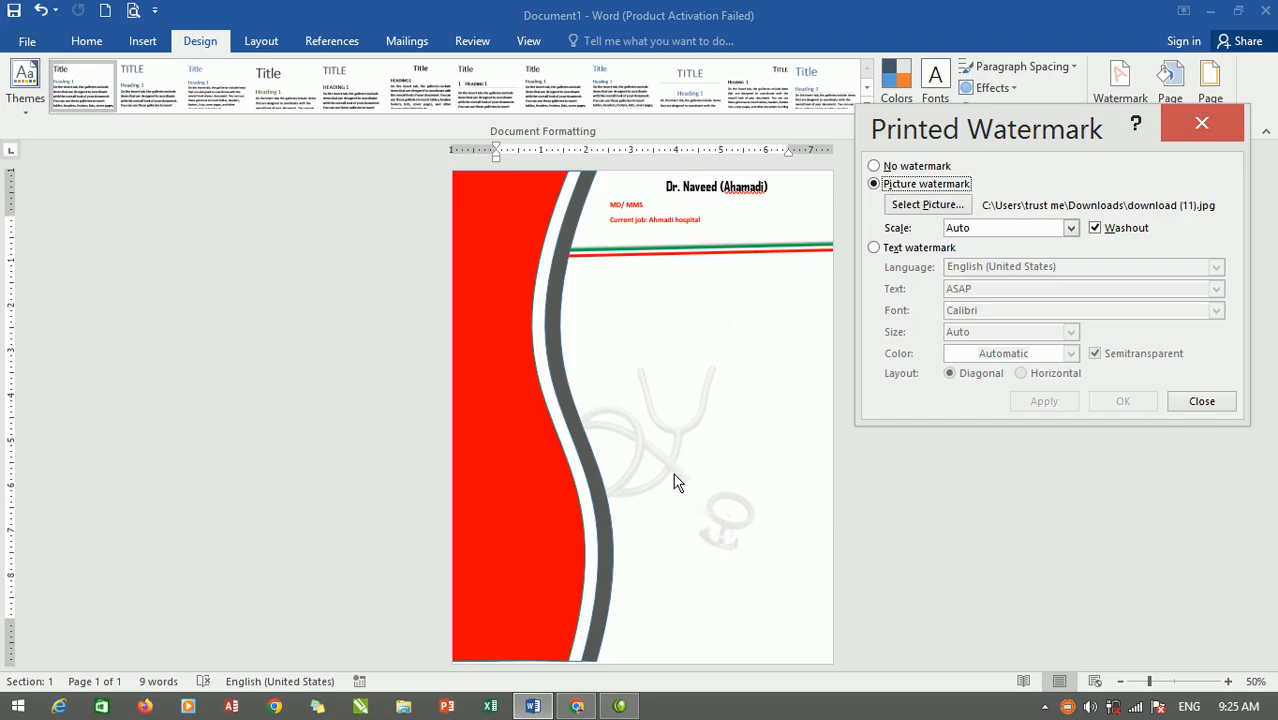
click(1095, 228)
click(1041, 406)
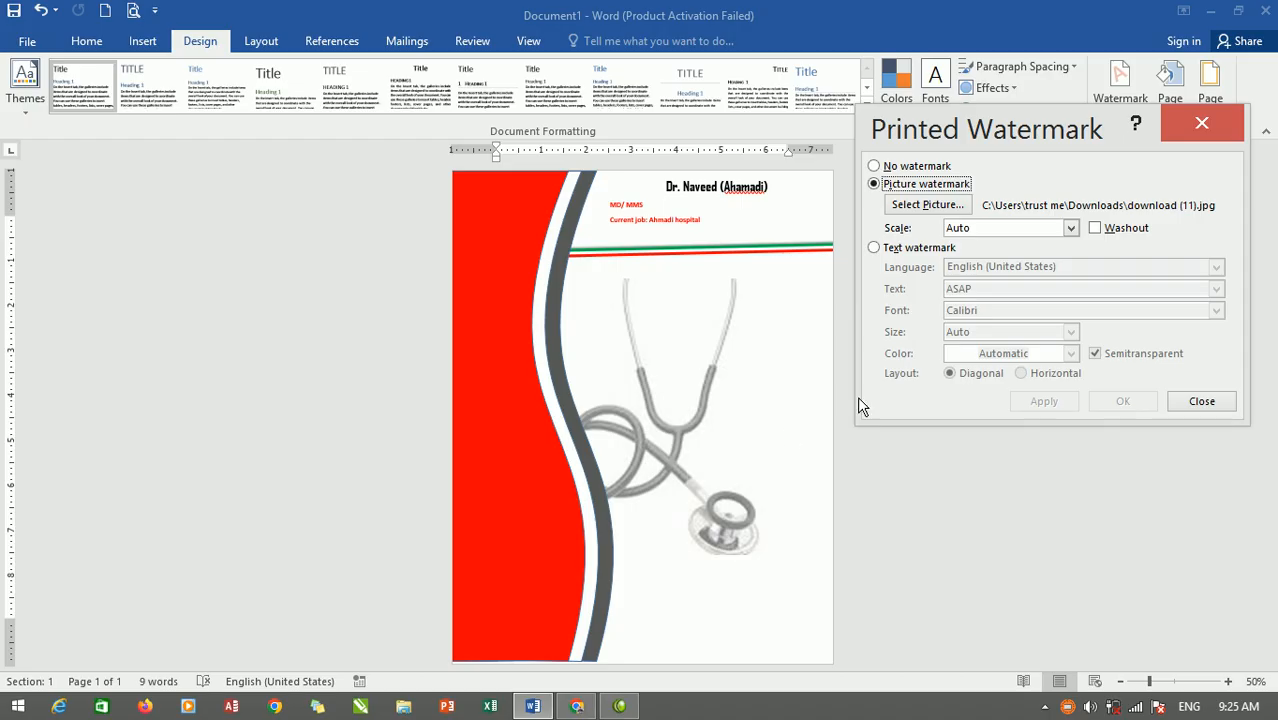
Set the watermark scale to 150% (after trying 200%) and close the watermark settings.
click(1071, 229)
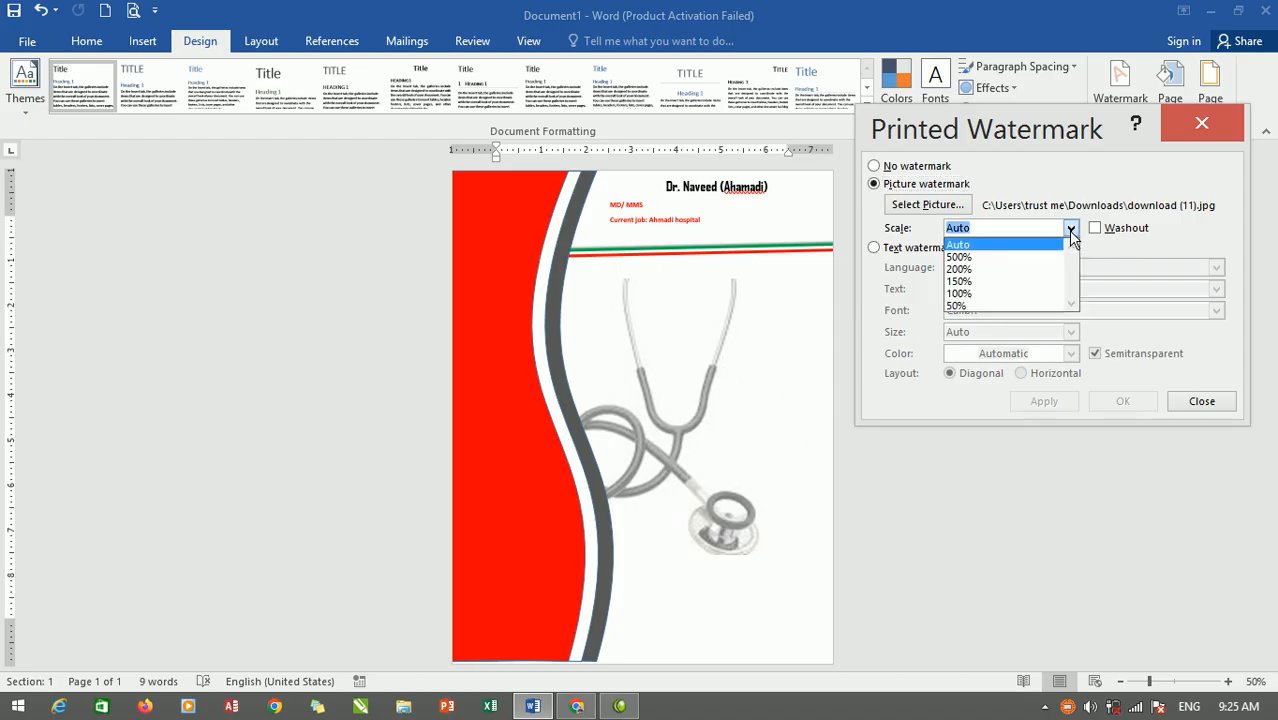
click(978, 268)
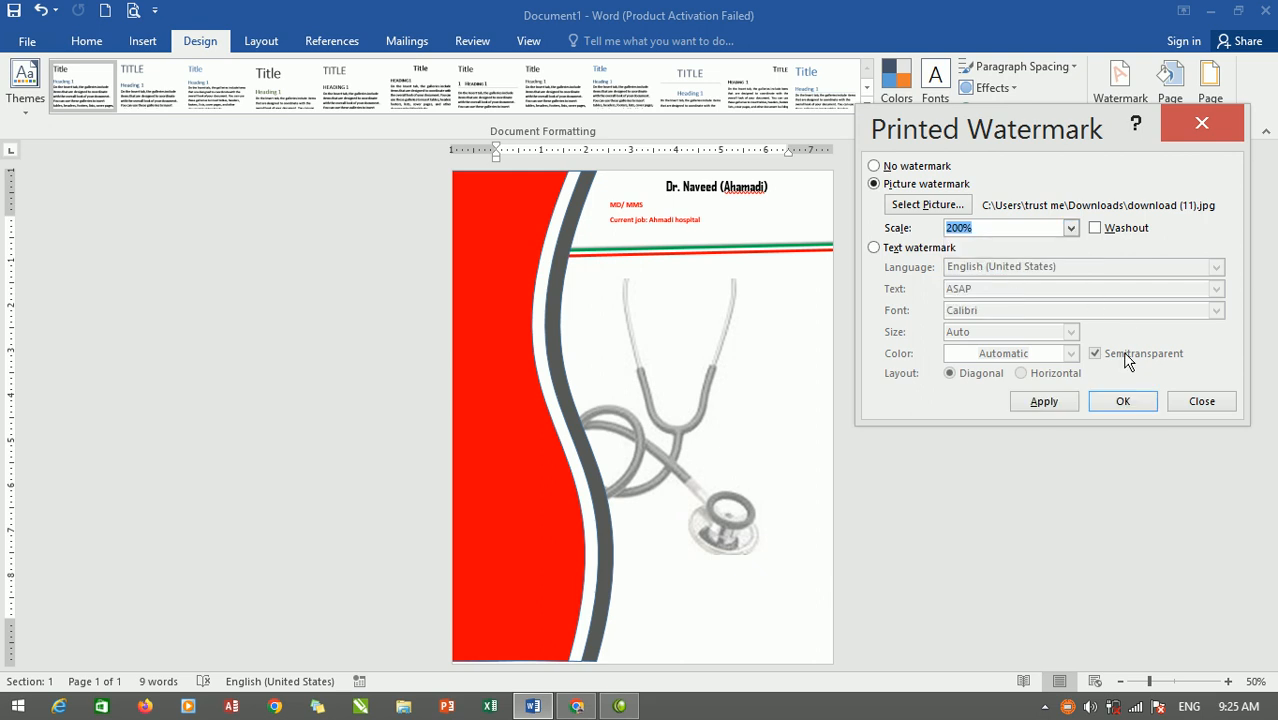
click(1044, 402)
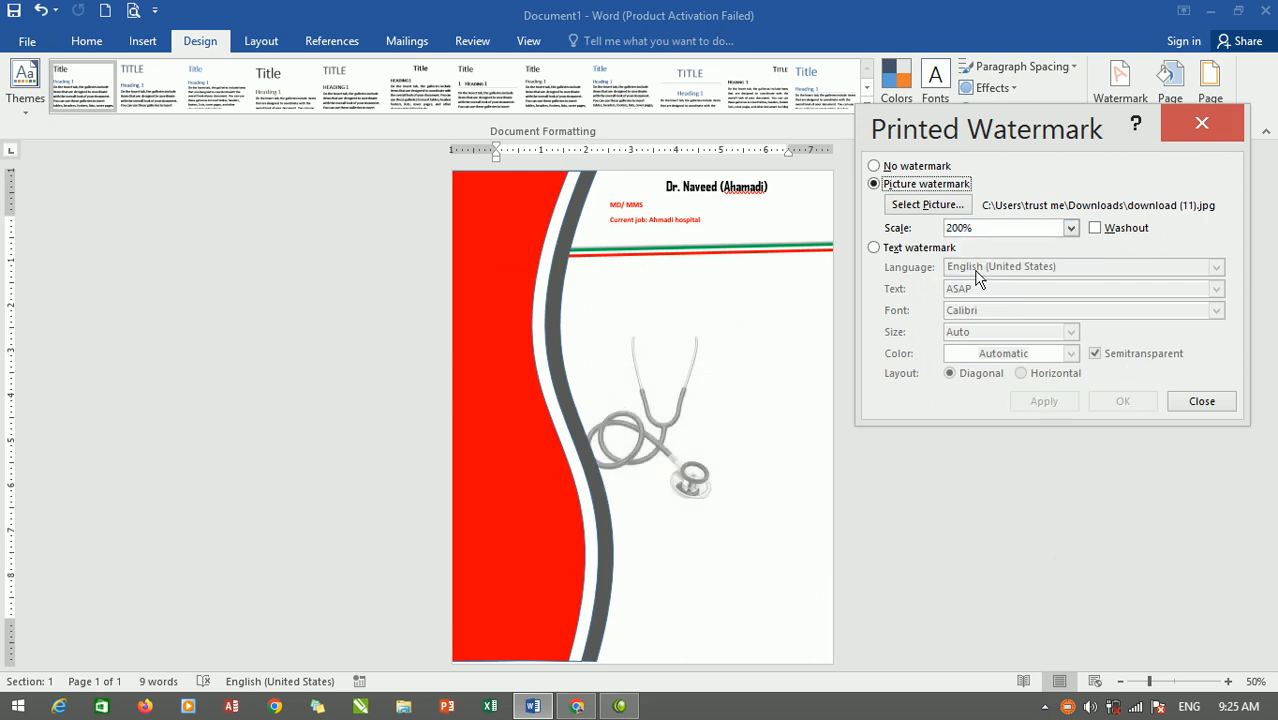
click(1071, 229)
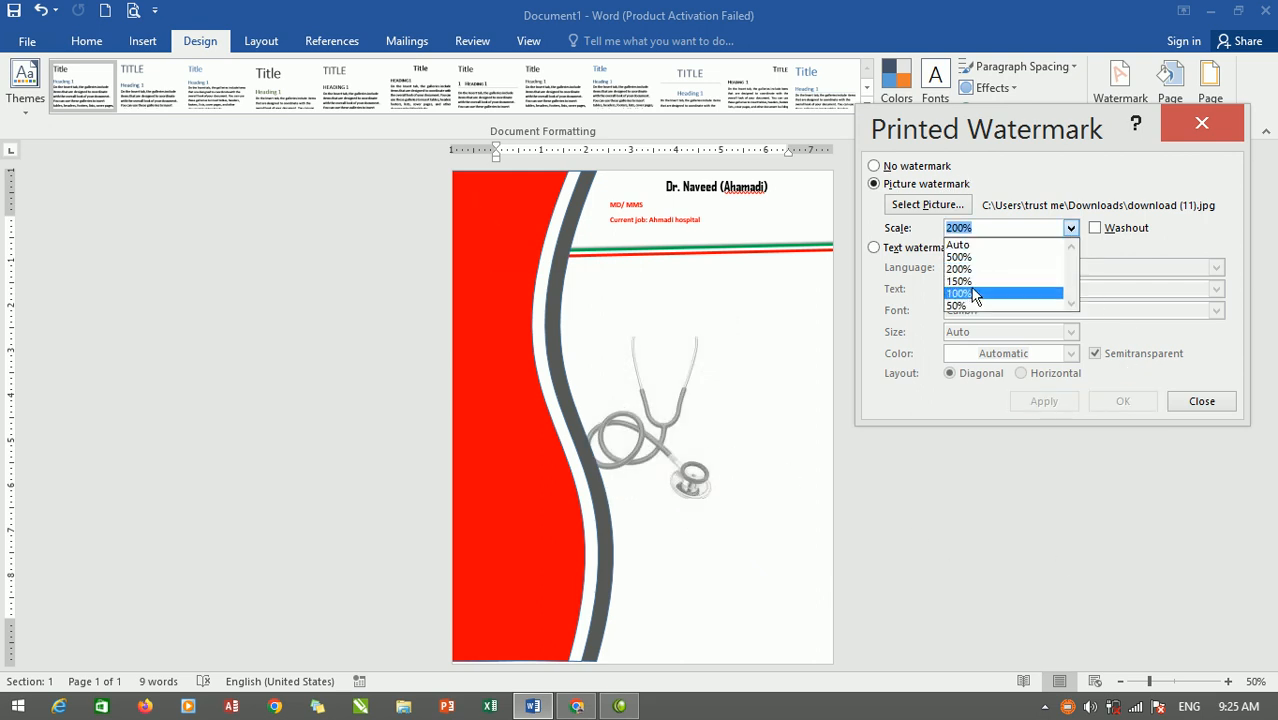
click(972, 281)
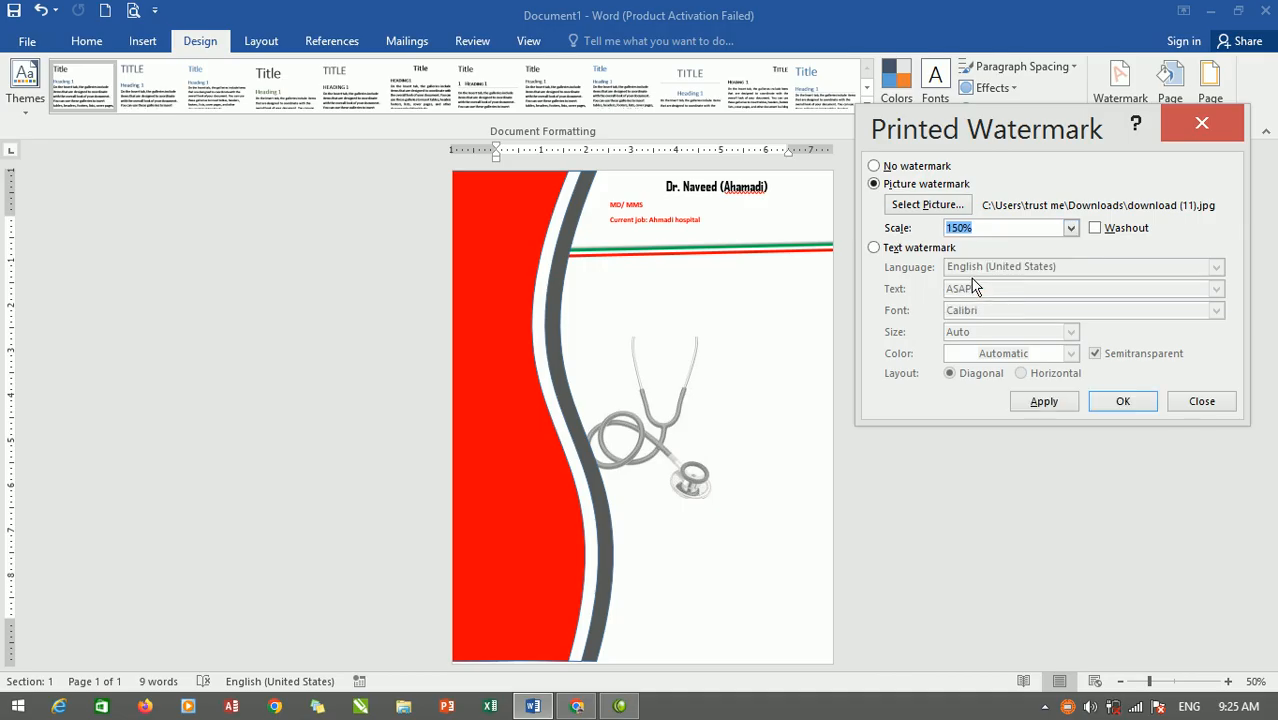
click(1045, 402)
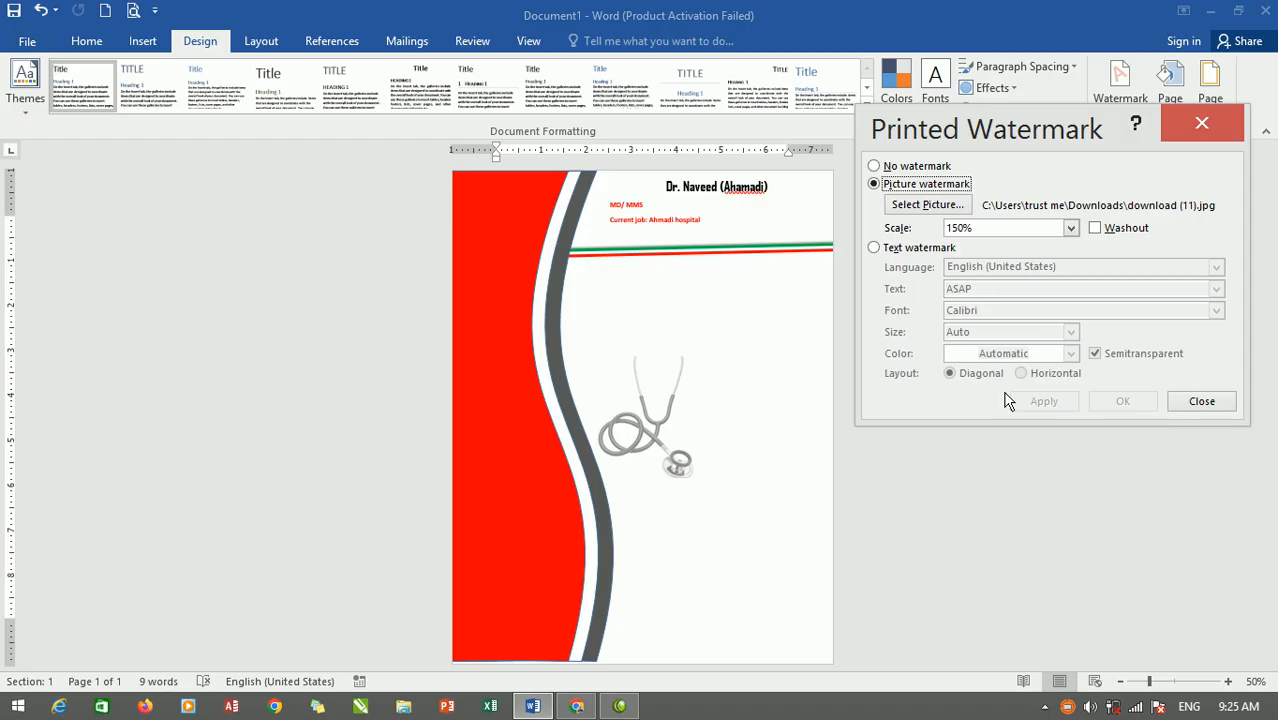
click(1202, 402)
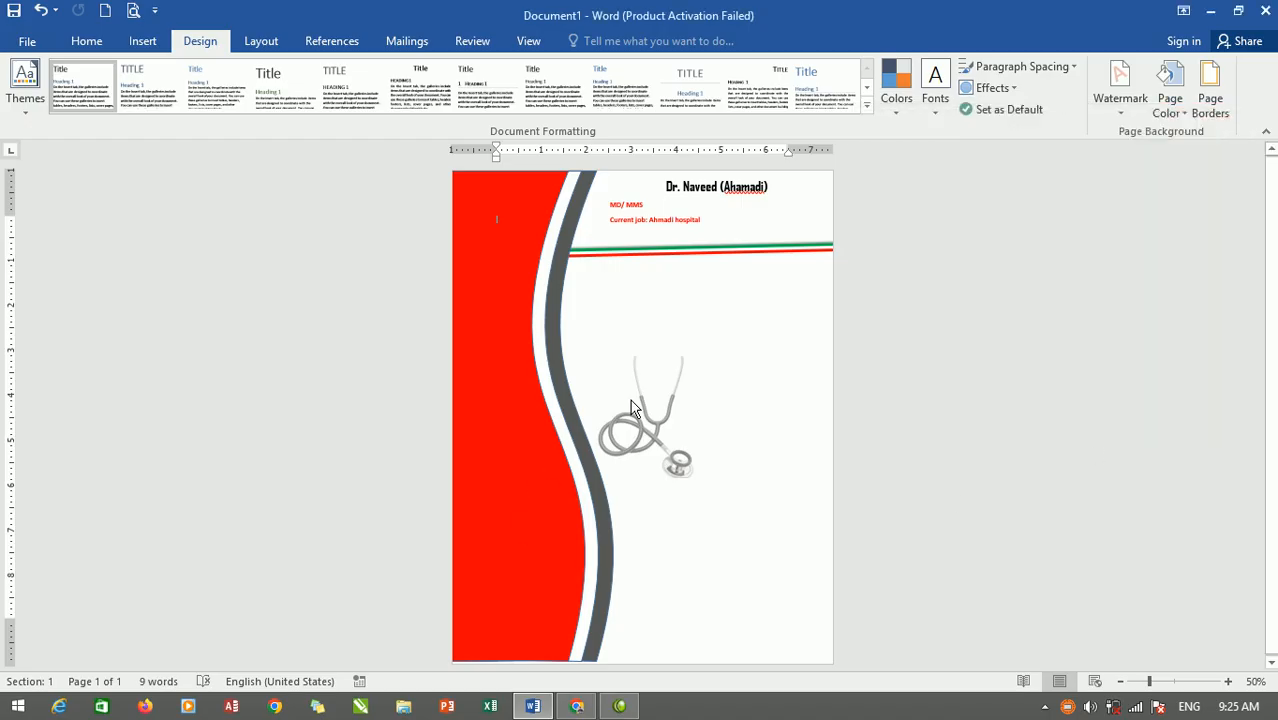